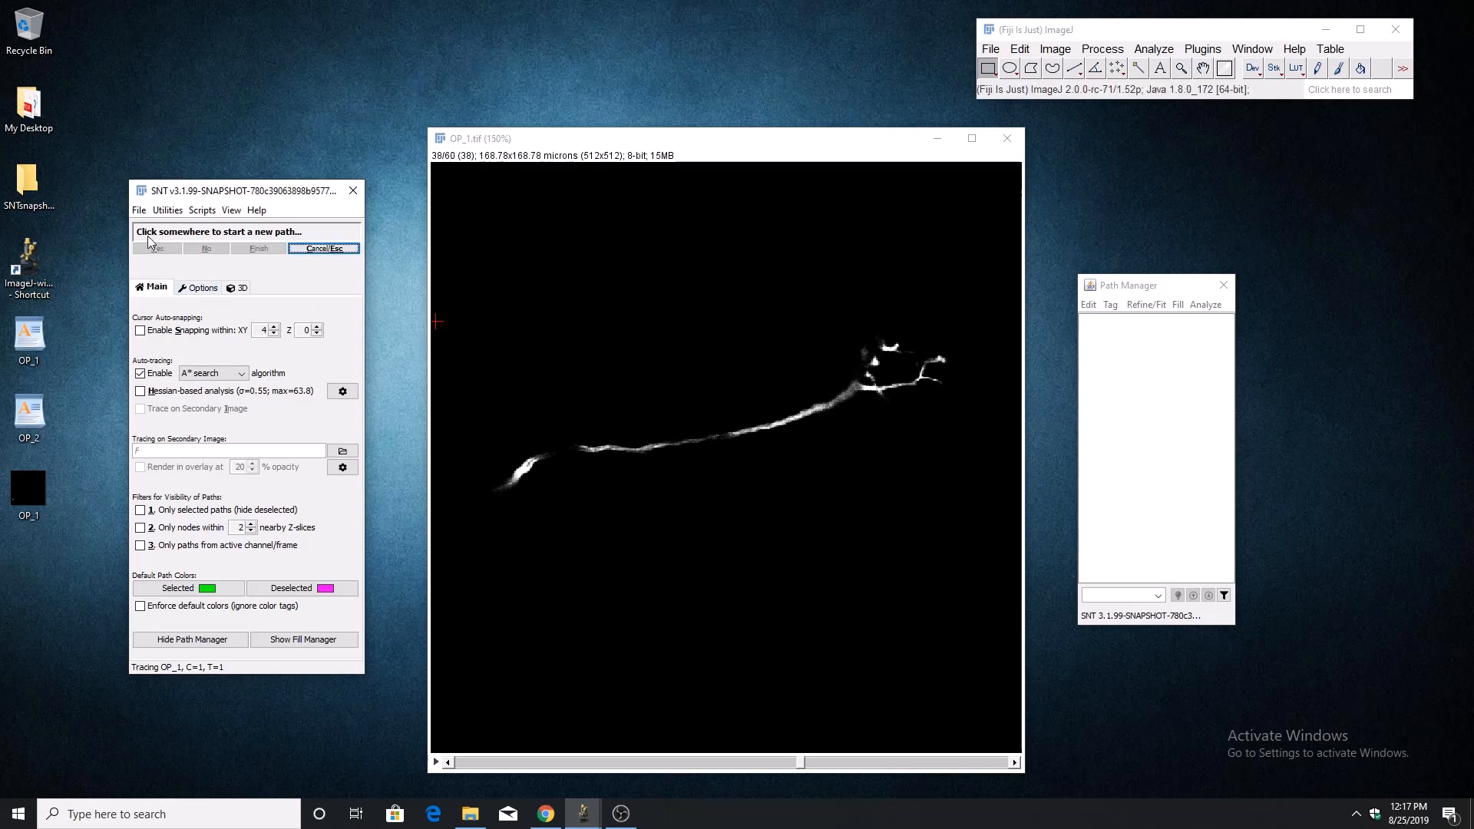
# Import the OP_1.swc reconstruction, replacing existing paths and ignoring calibration, and check the traces against the image slices.
pyautogui.click(138, 209)
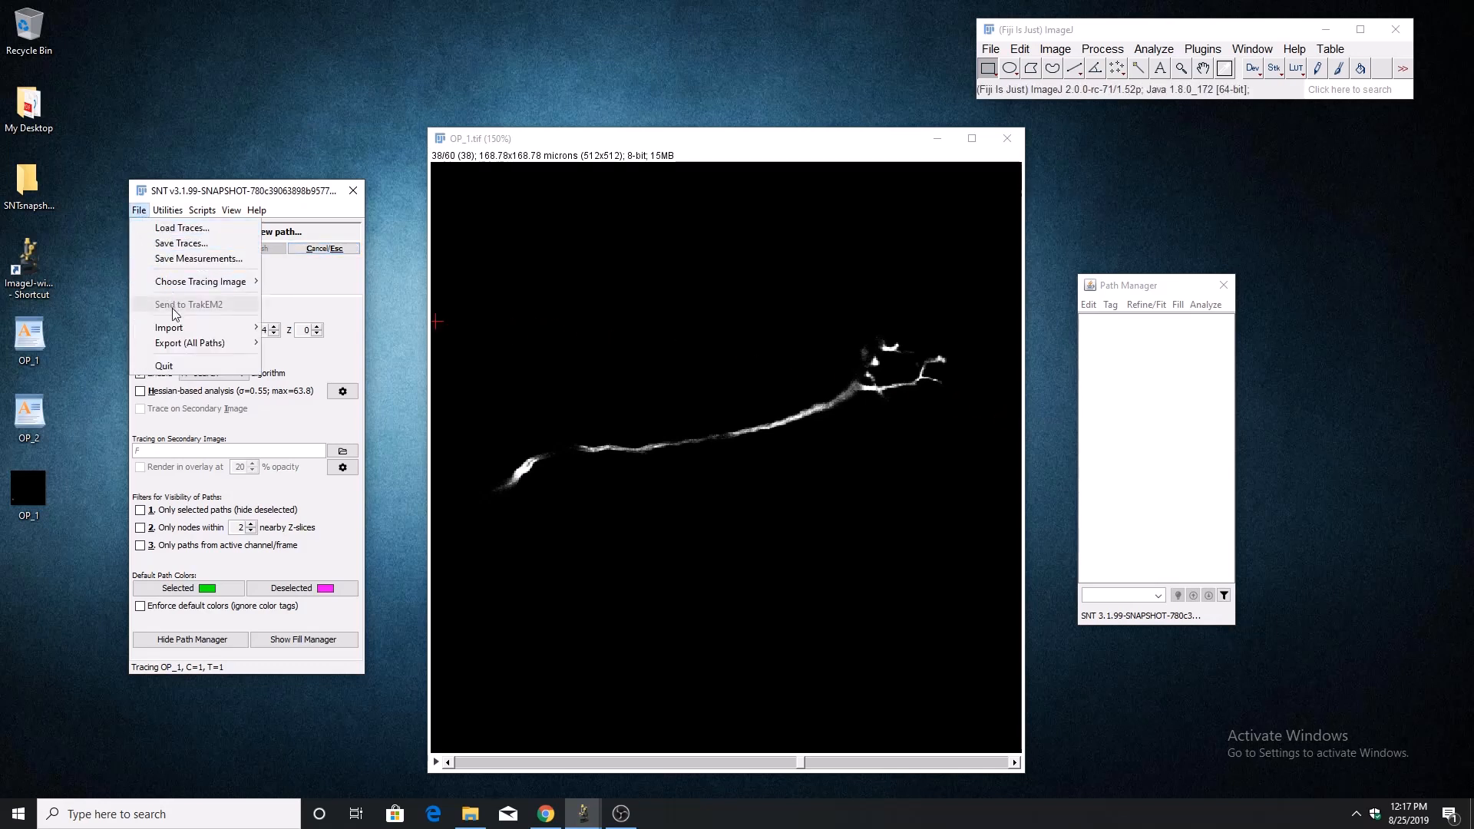
pyautogui.moveTo(179, 325)
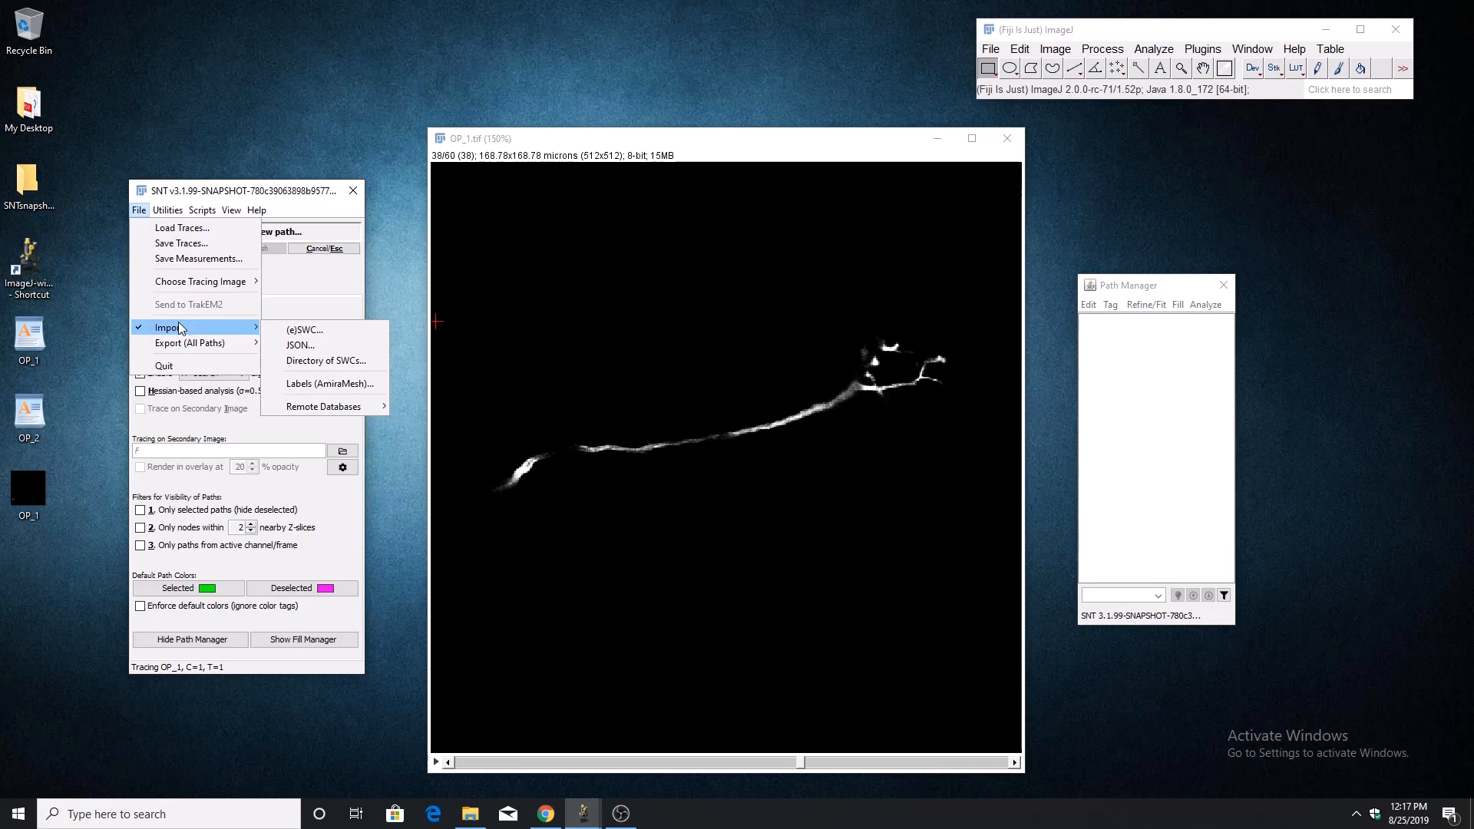
pyautogui.click(61, 339)
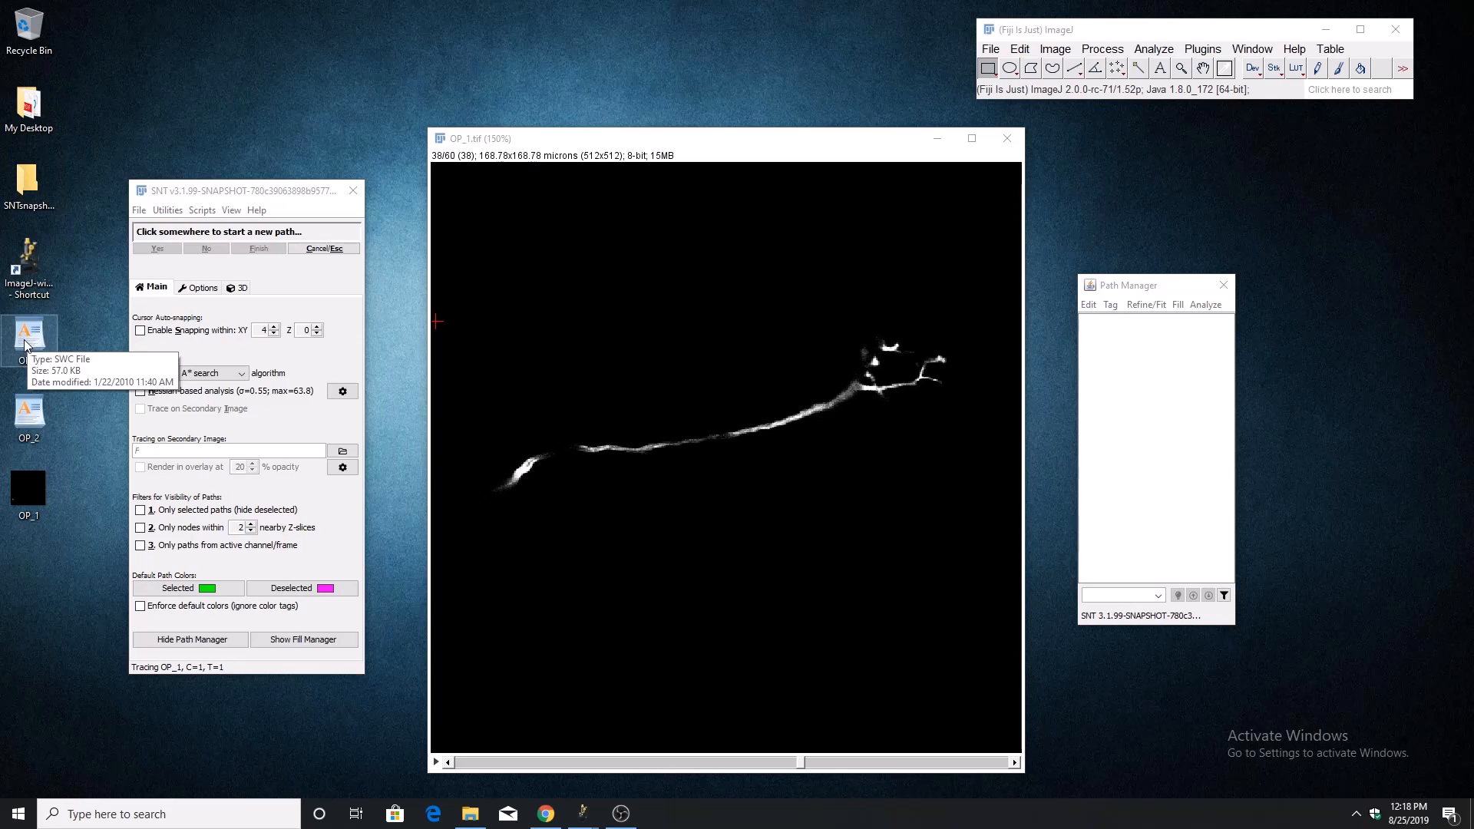
pyautogui.moveTo(26, 344); pyautogui.dragTo(1160, 426)
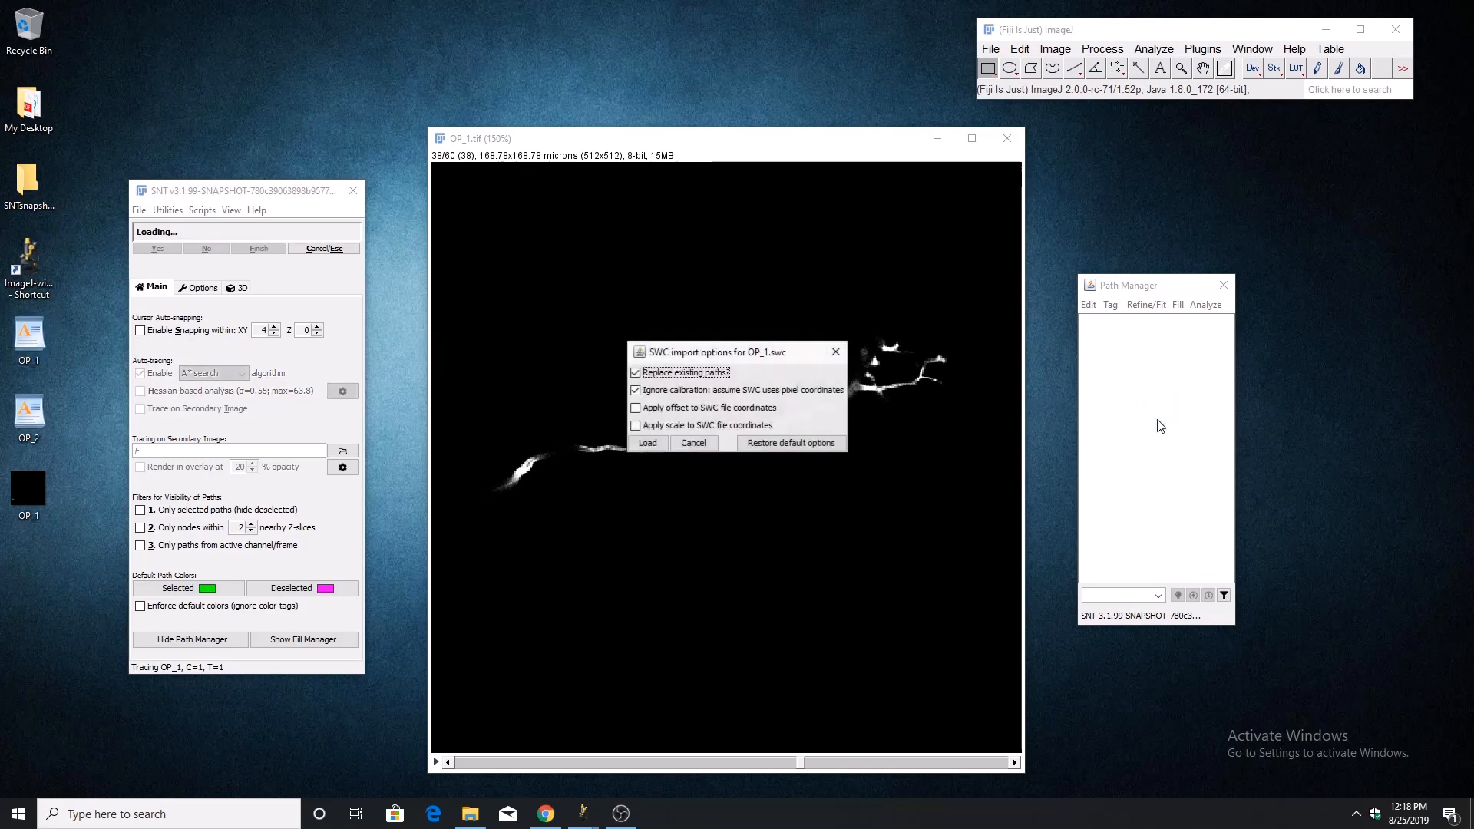
pyautogui.click(649, 442)
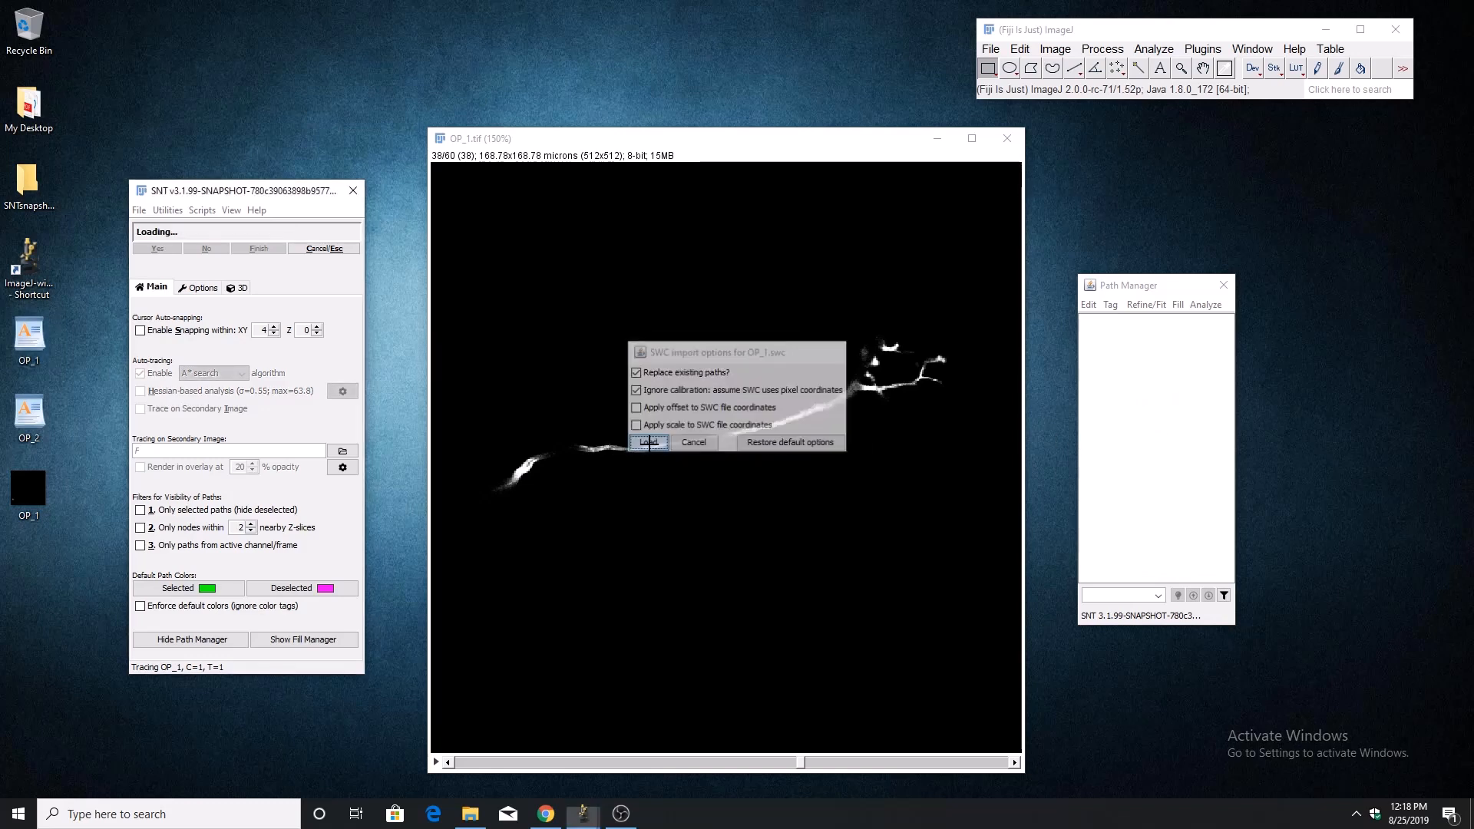
pyautogui.scroll(-9, 741, 460)
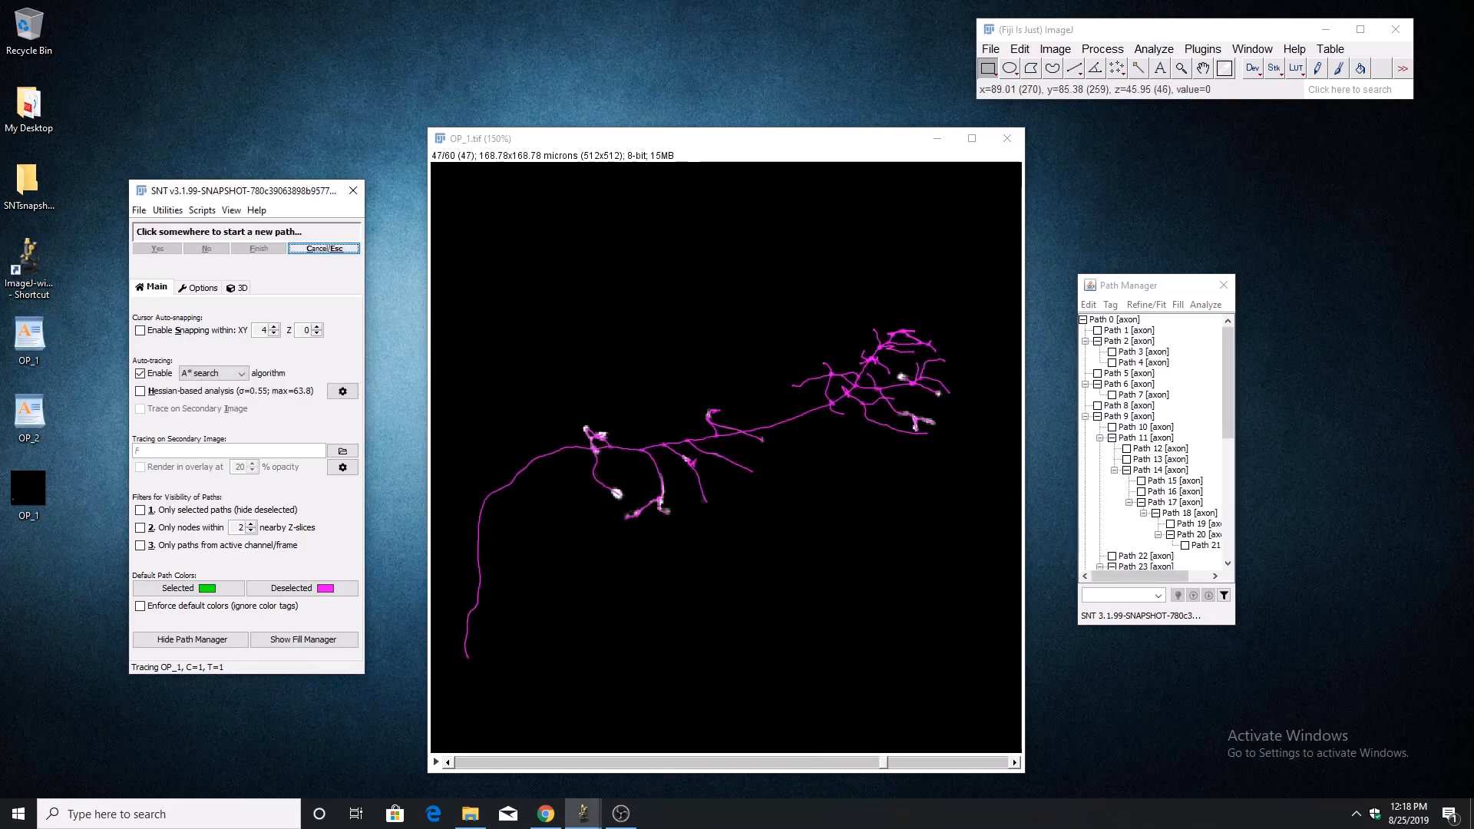
pyautogui.scroll(13, 742, 460)
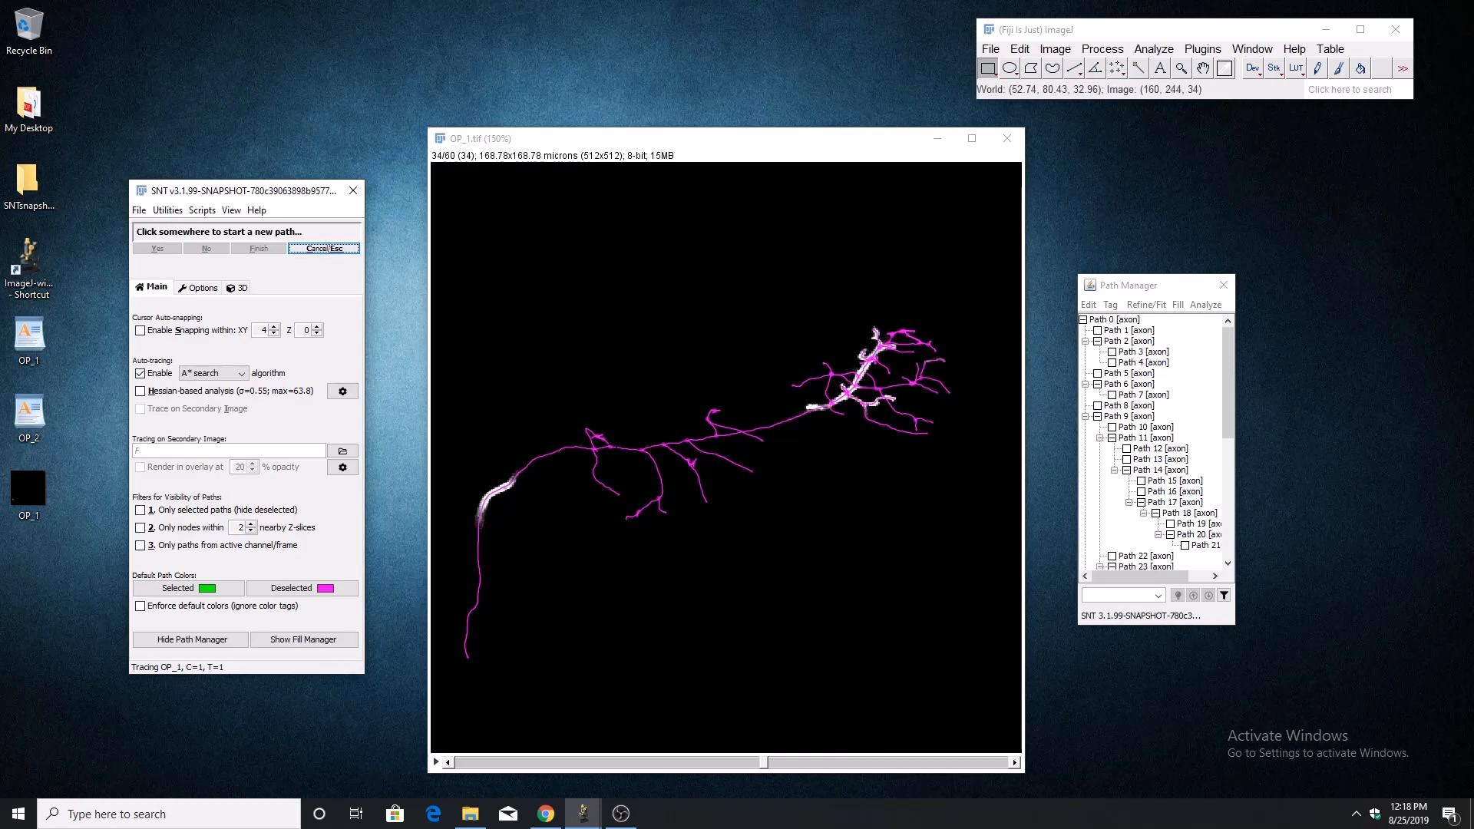
# Run Quick Measurements on all traced paths, review the measurements table, and close it.
pyautogui.click(167, 210)
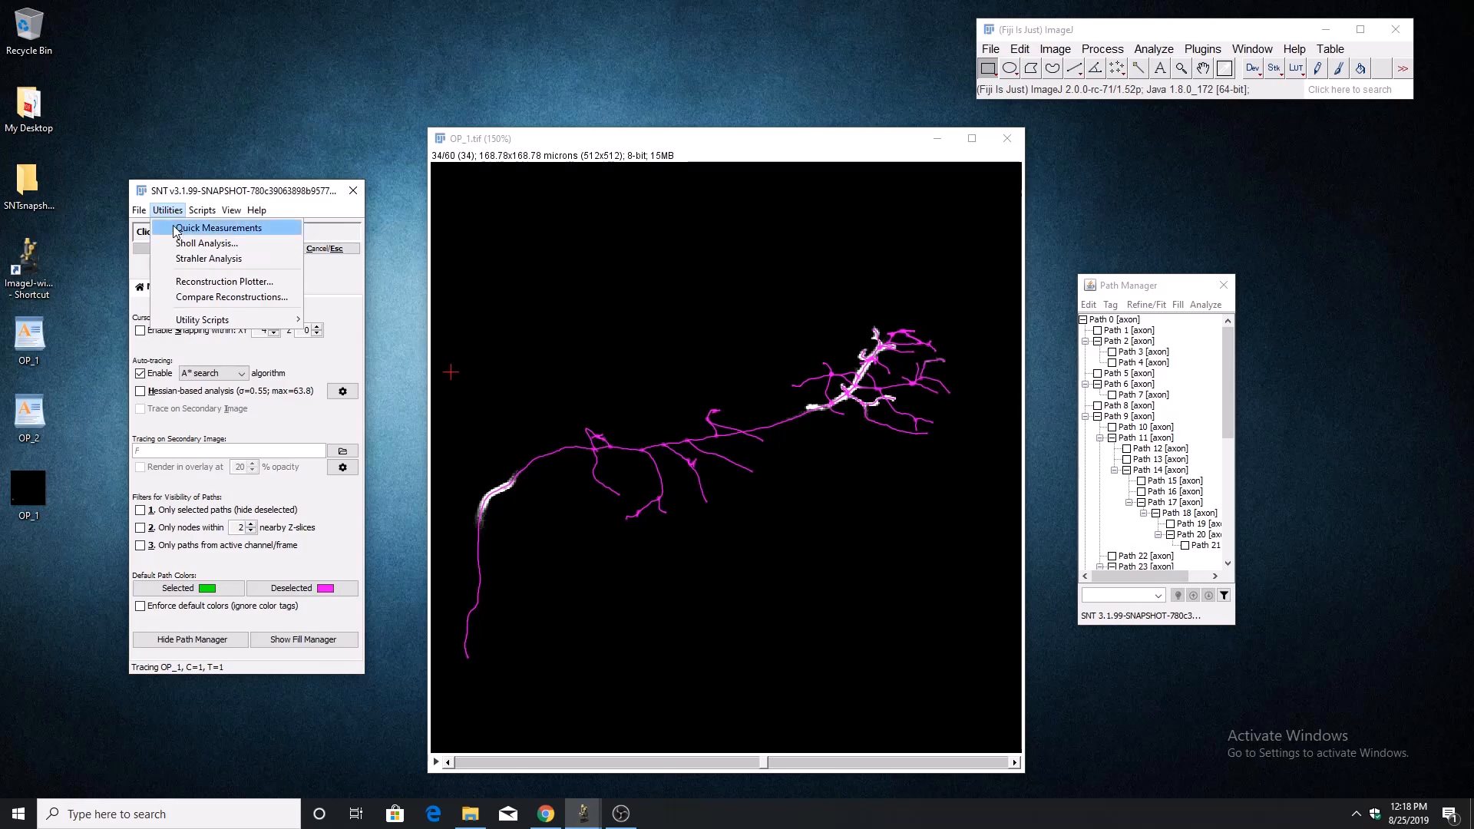
pyautogui.click(175, 229)
pyautogui.doubleClick(310, 84)
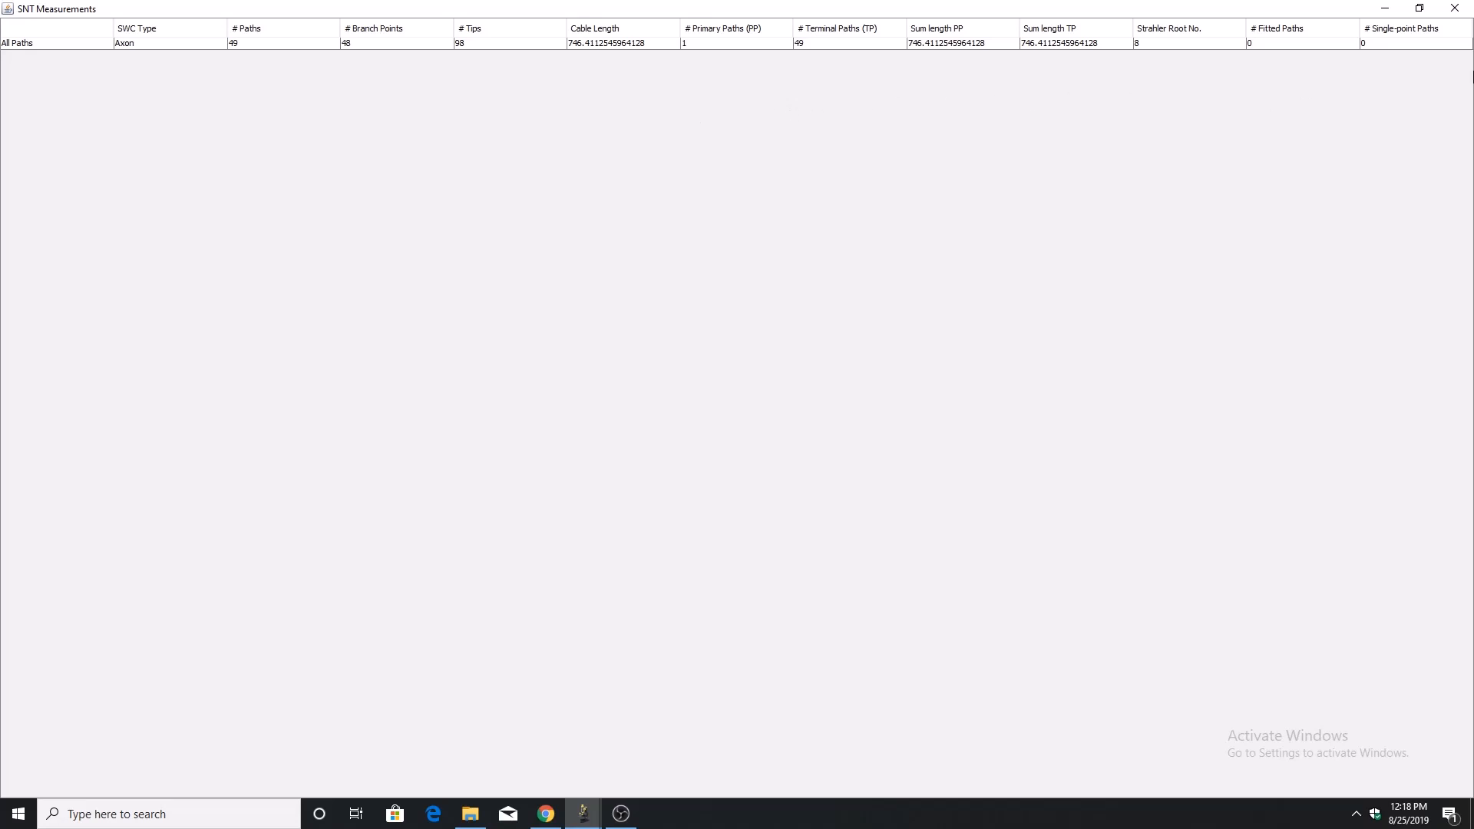
pyautogui.click(1453, 12)
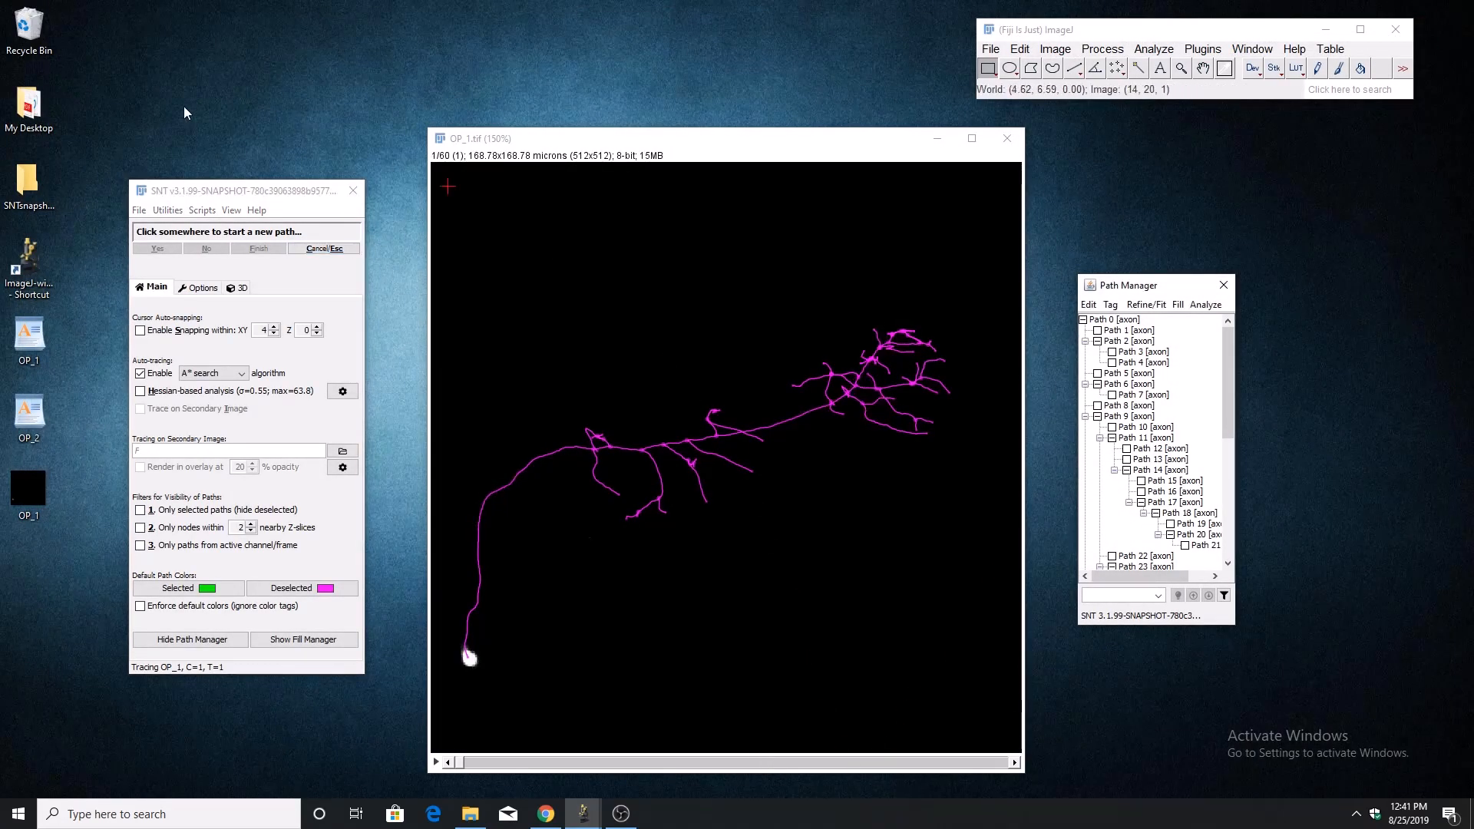
# Read the Sholl Analysis how-to beside the image, and check the option for starting the analysis at the nearest node.
pyautogui.click(167, 210)
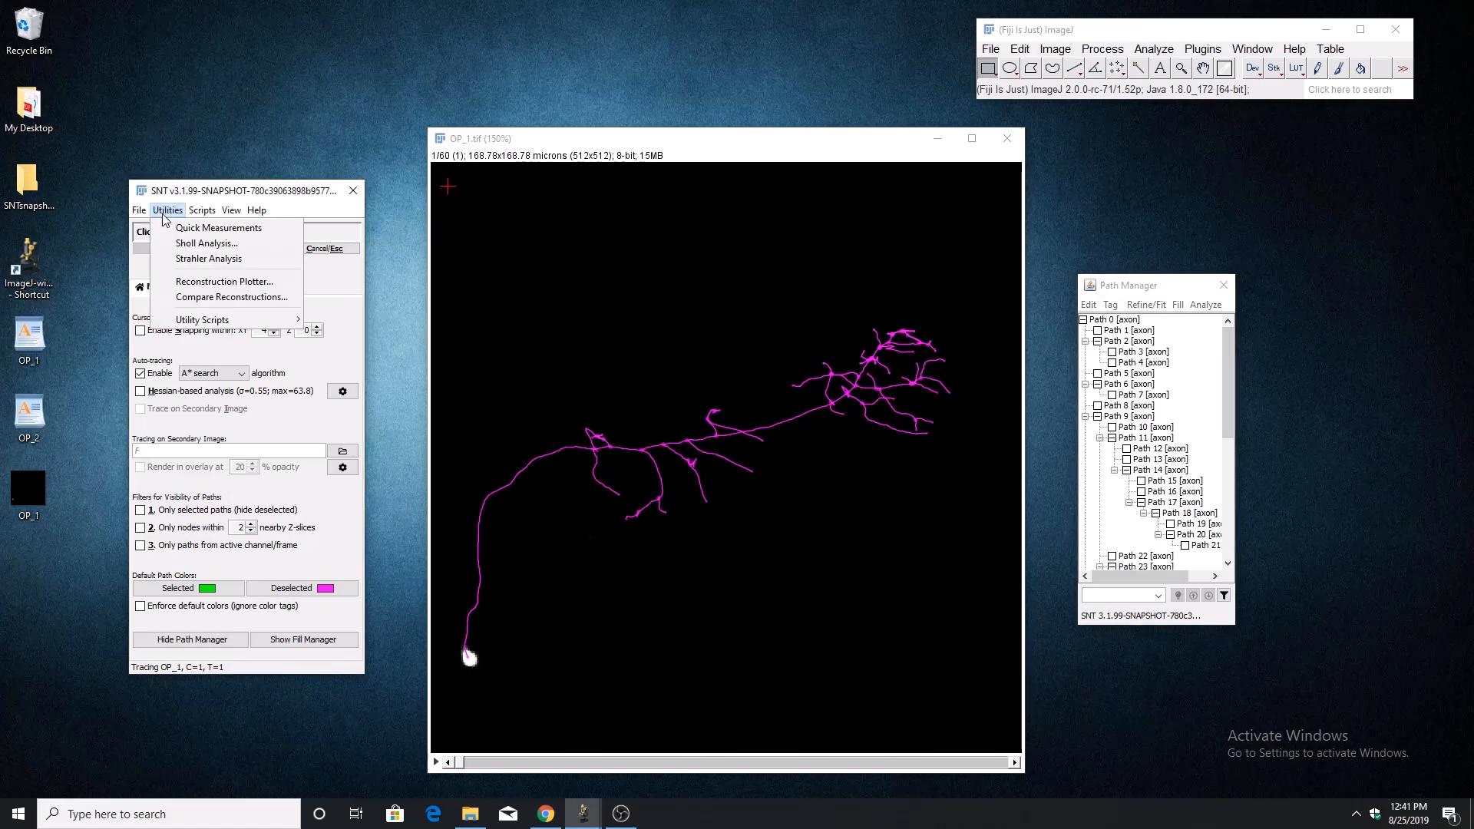
pyautogui.click(206, 243)
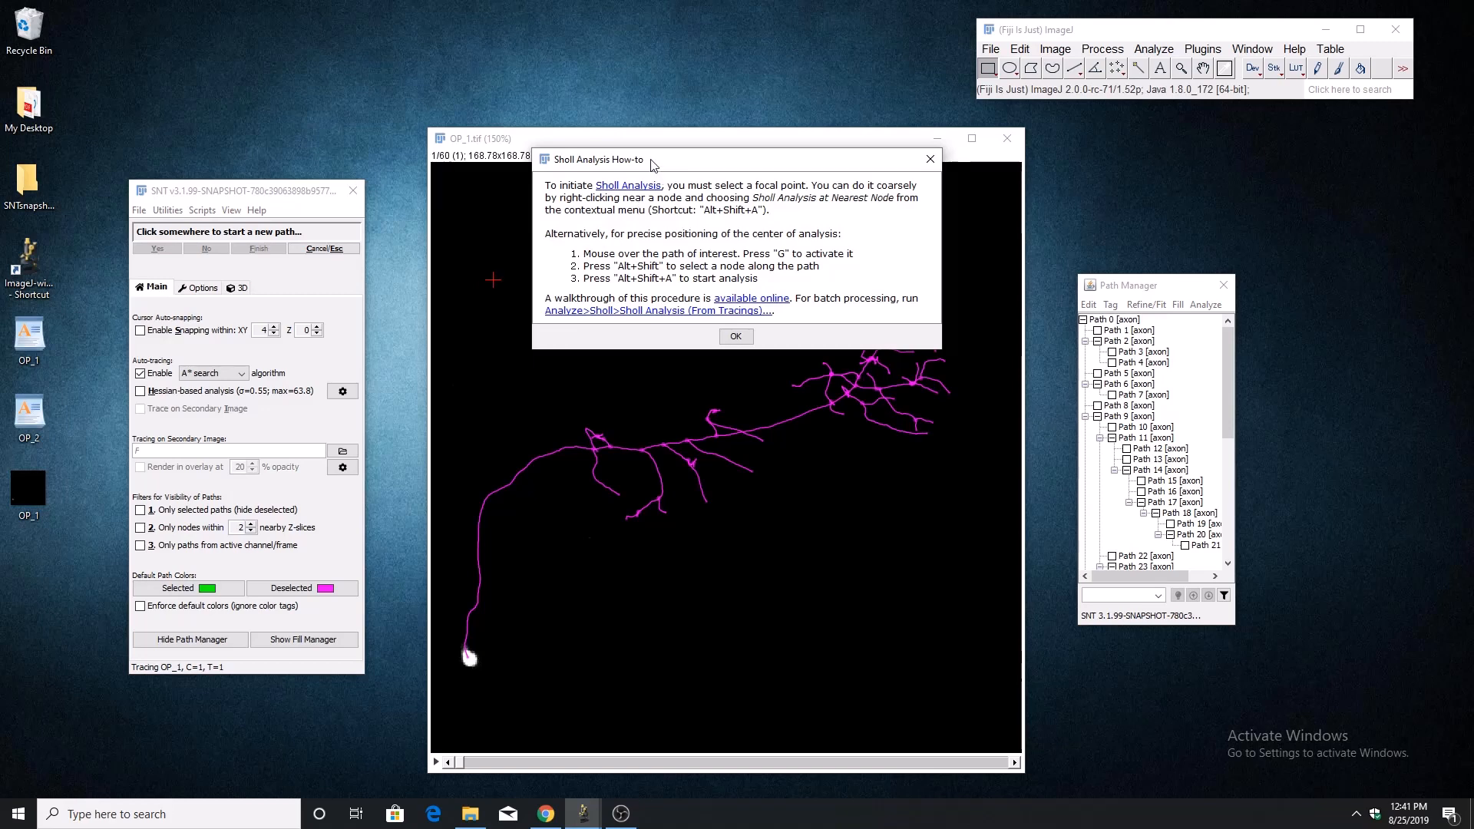
pyautogui.moveTo(652, 165); pyautogui.dragTo(1164, 149)
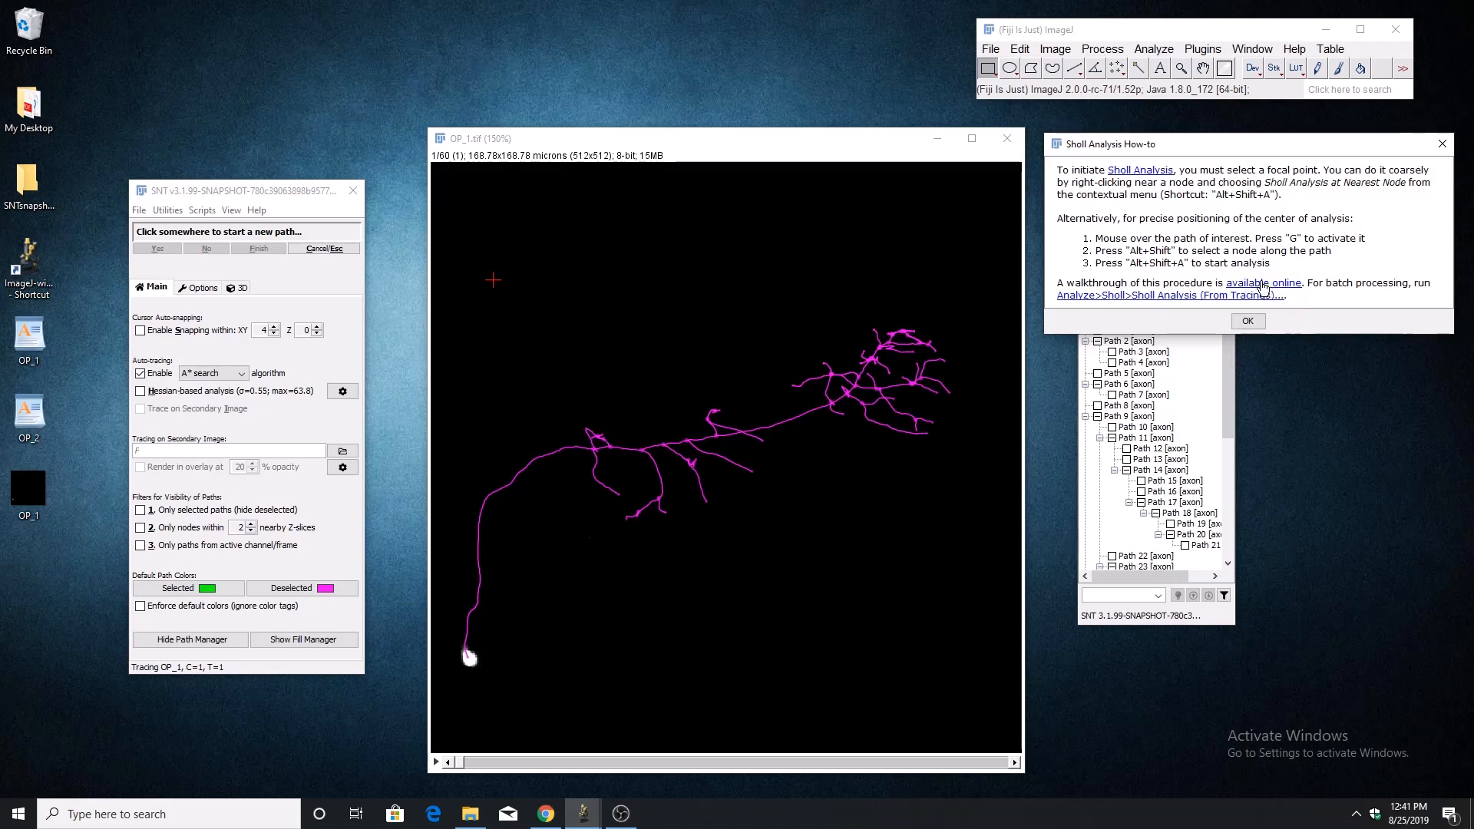
pyautogui.click(699, 147)
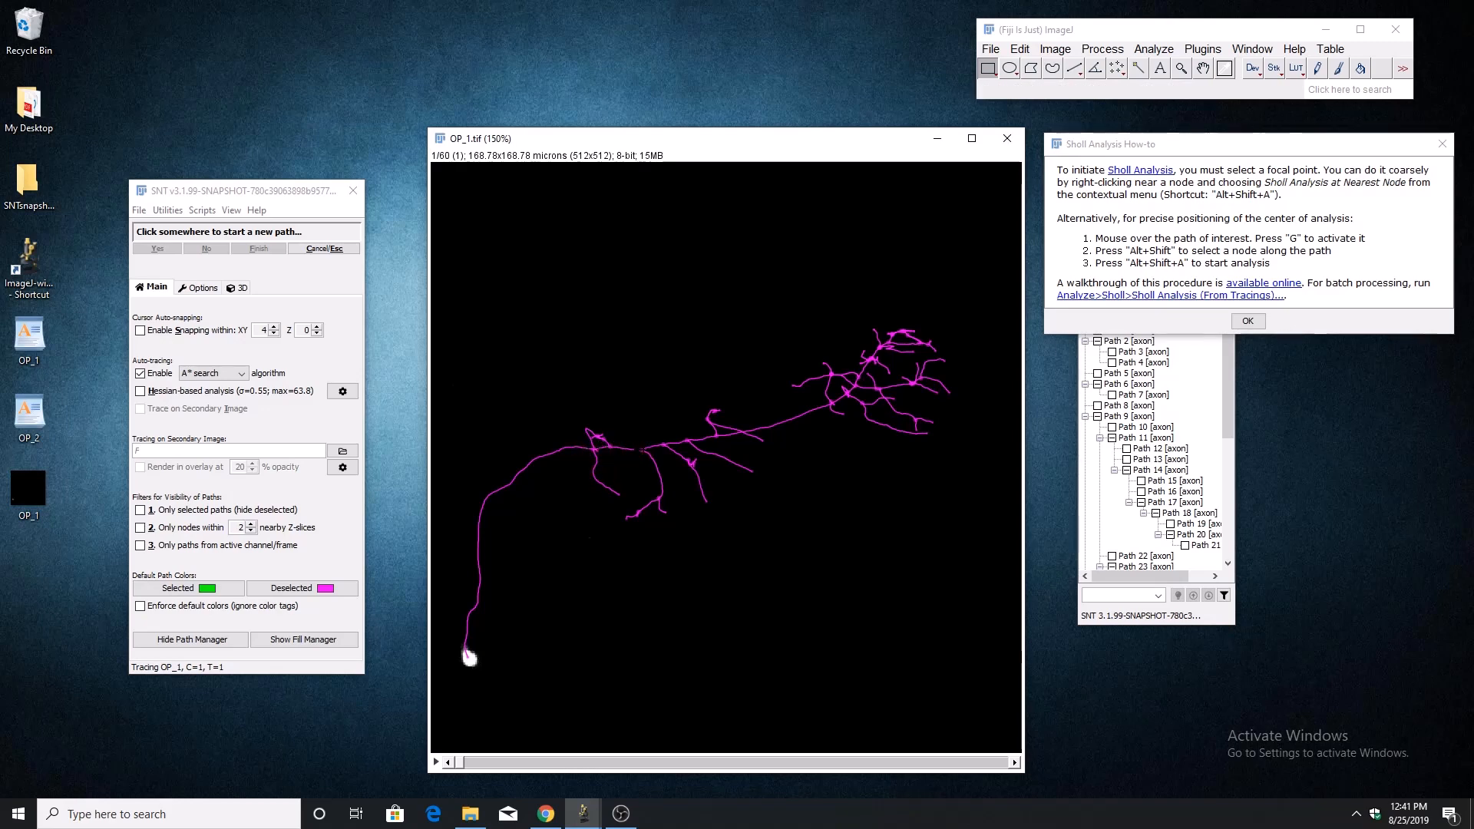
pyautogui.rightClick(645, 456)
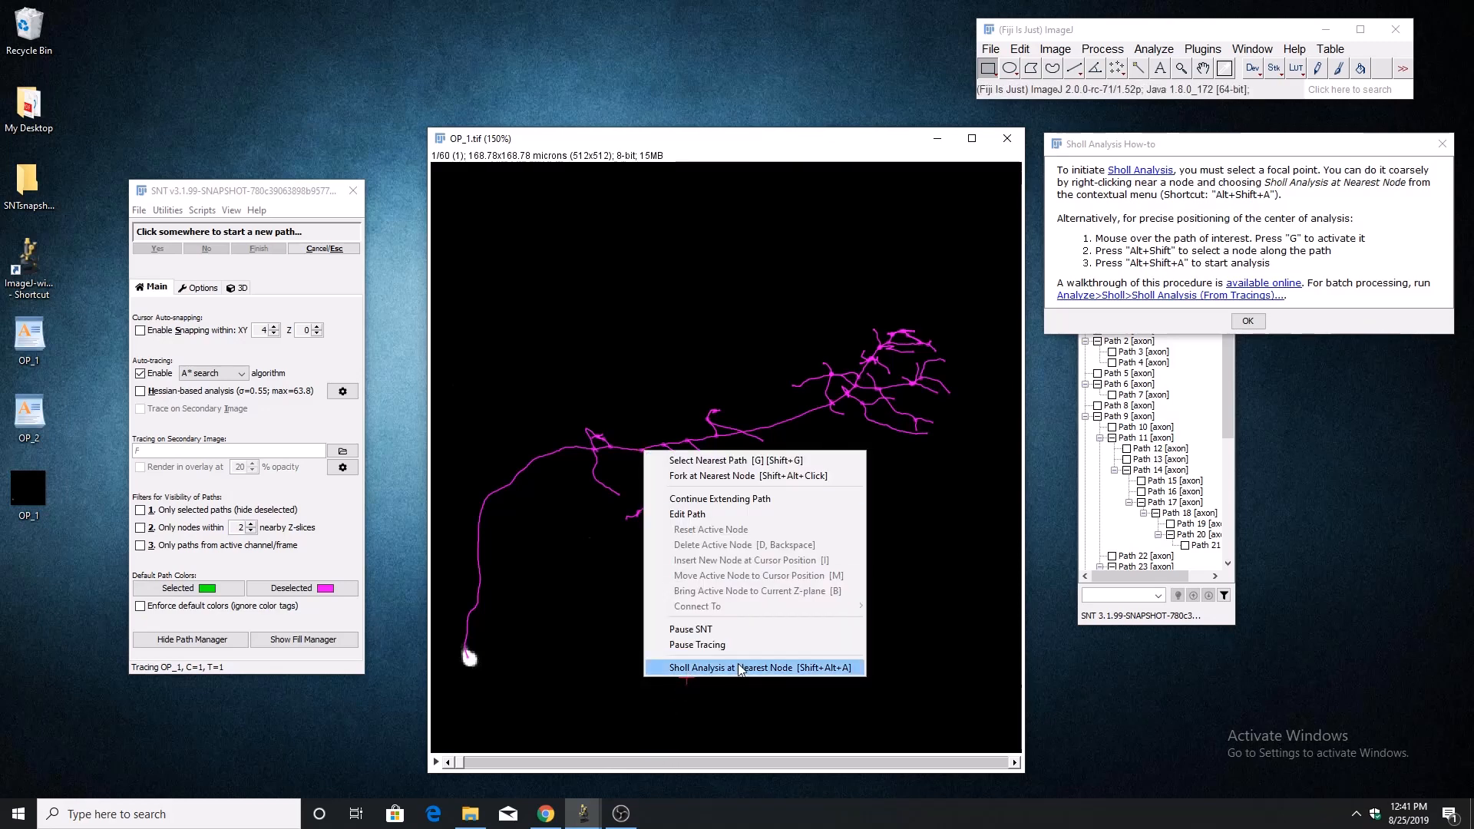
pyautogui.click(674, 140)
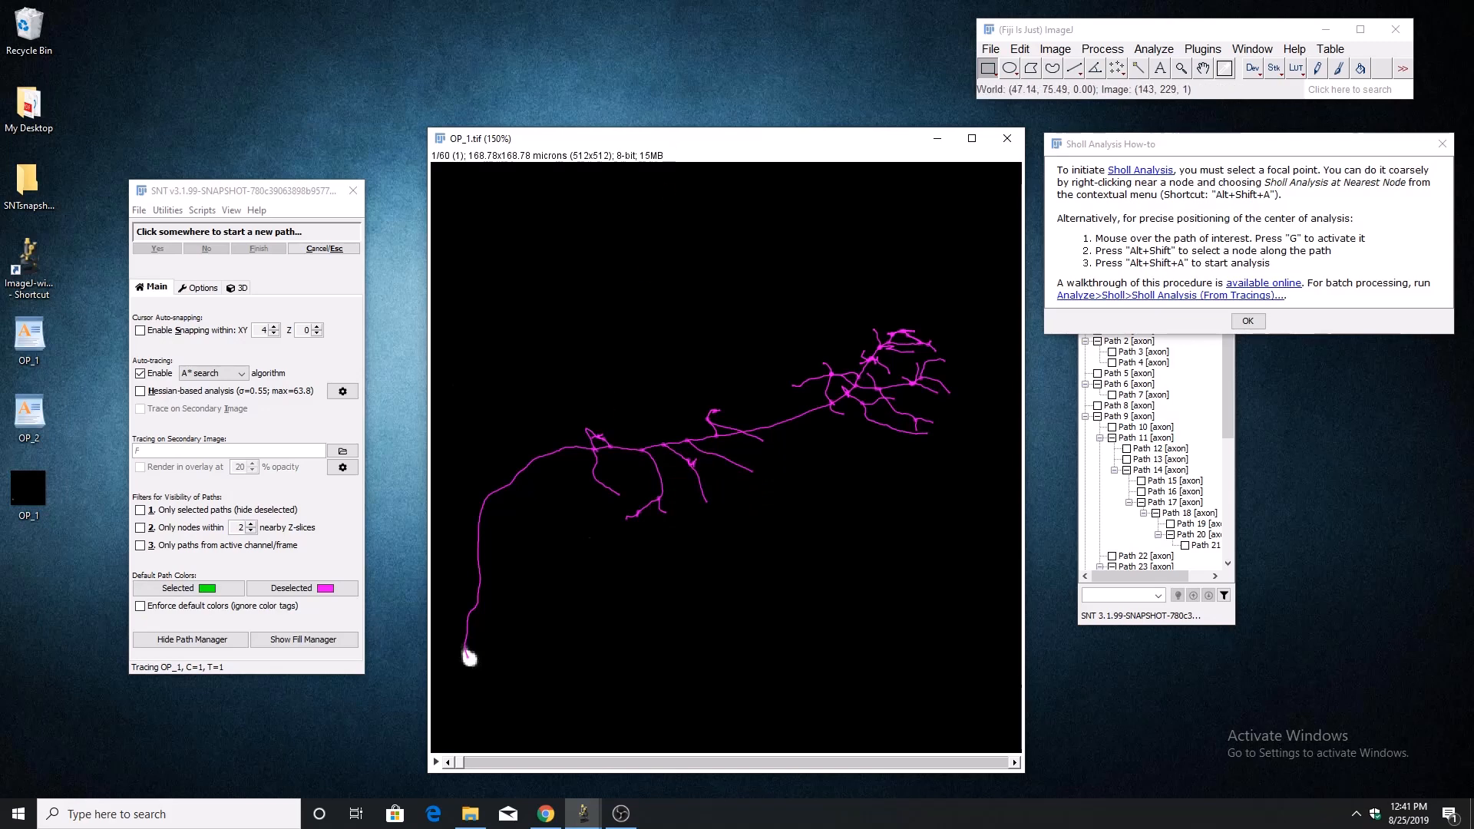
# Activate the main axon path, select its node at the soma, and start a Sholl analysis centred there, keeping the image uncovered.
pyautogui.press('g')
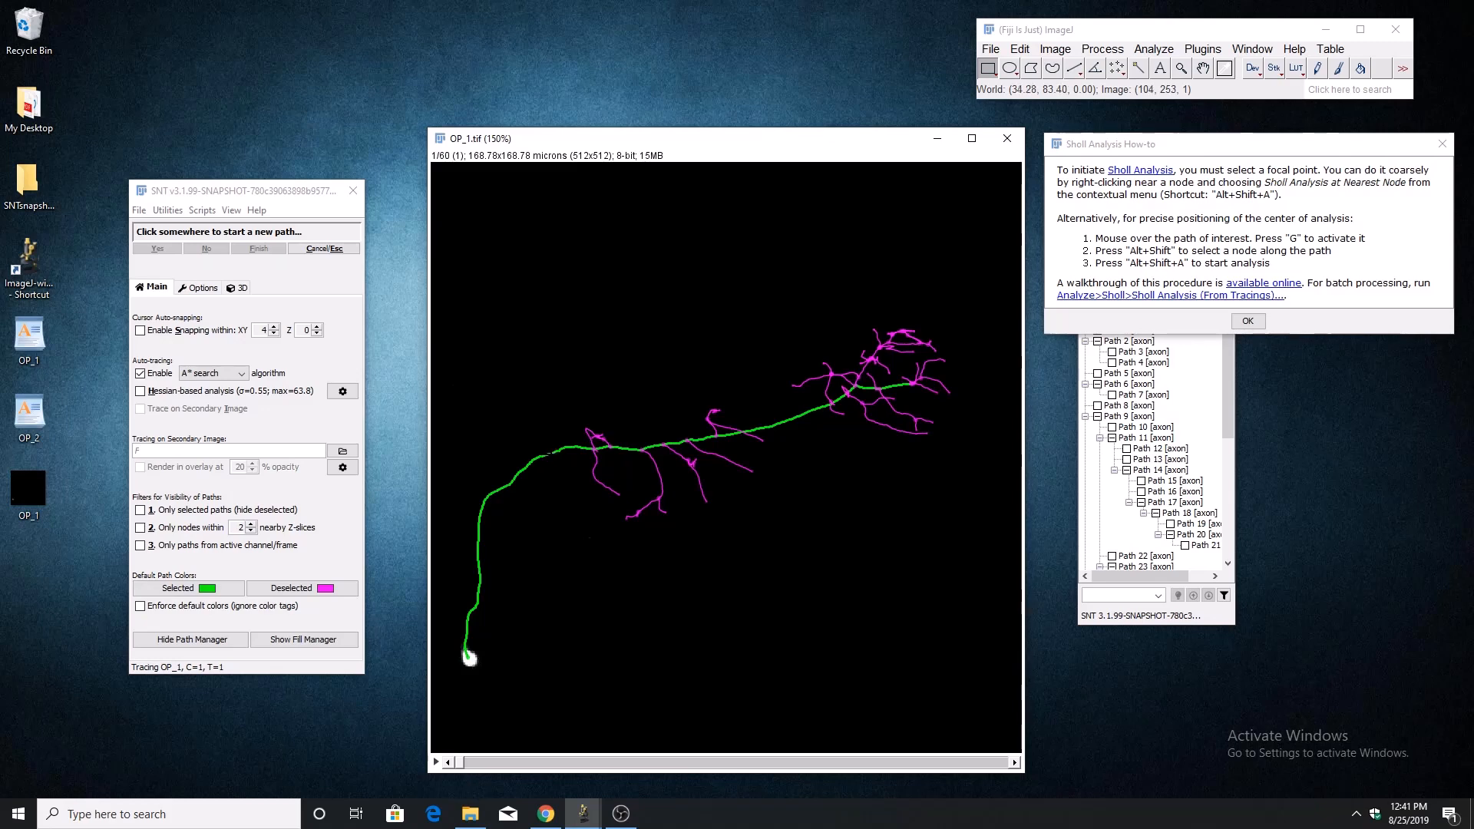
pyautogui.hotkey('alt', 'shift')
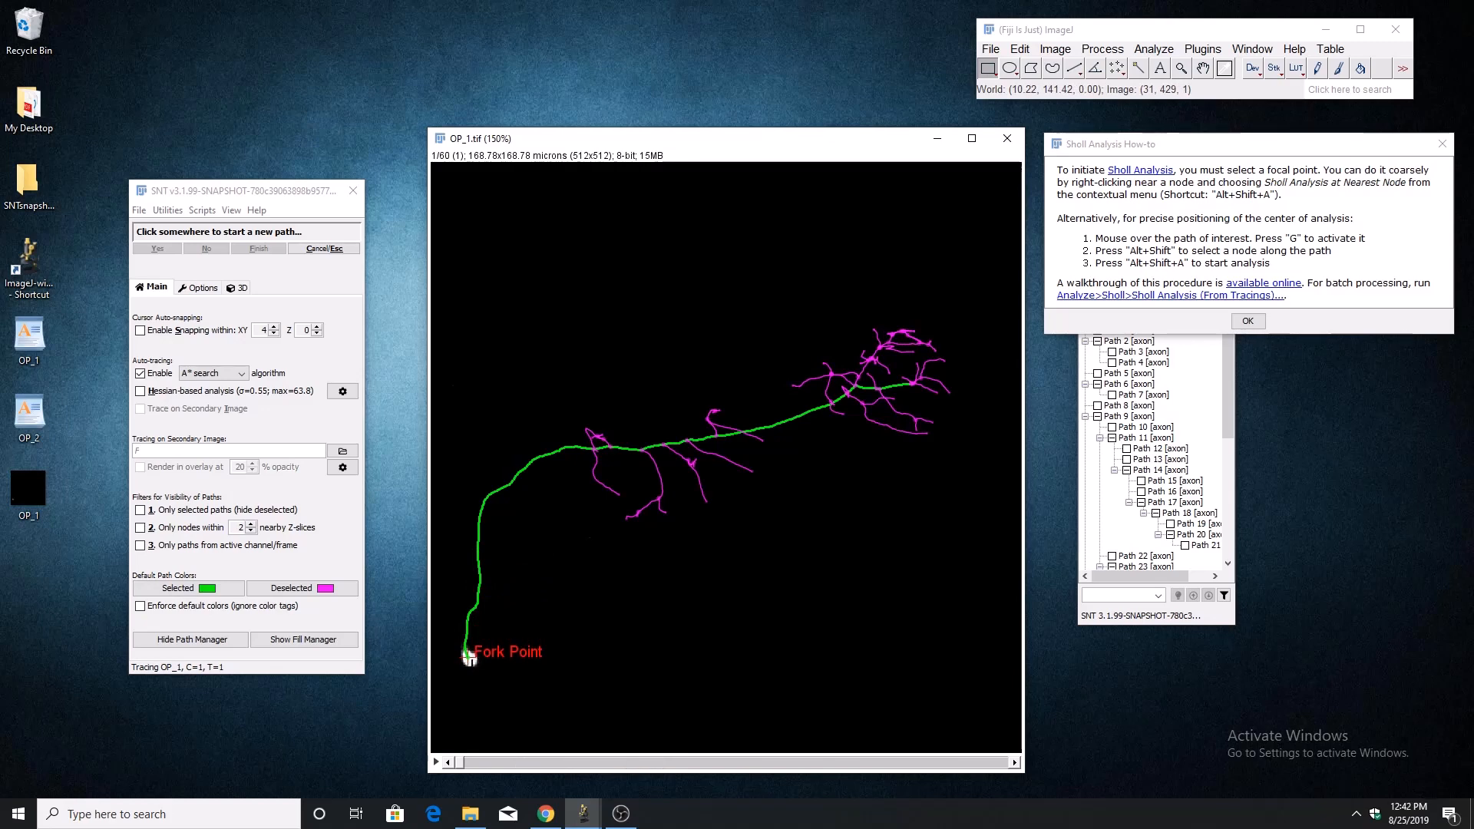
pyautogui.hotkey('alt', 'shift', 'a')
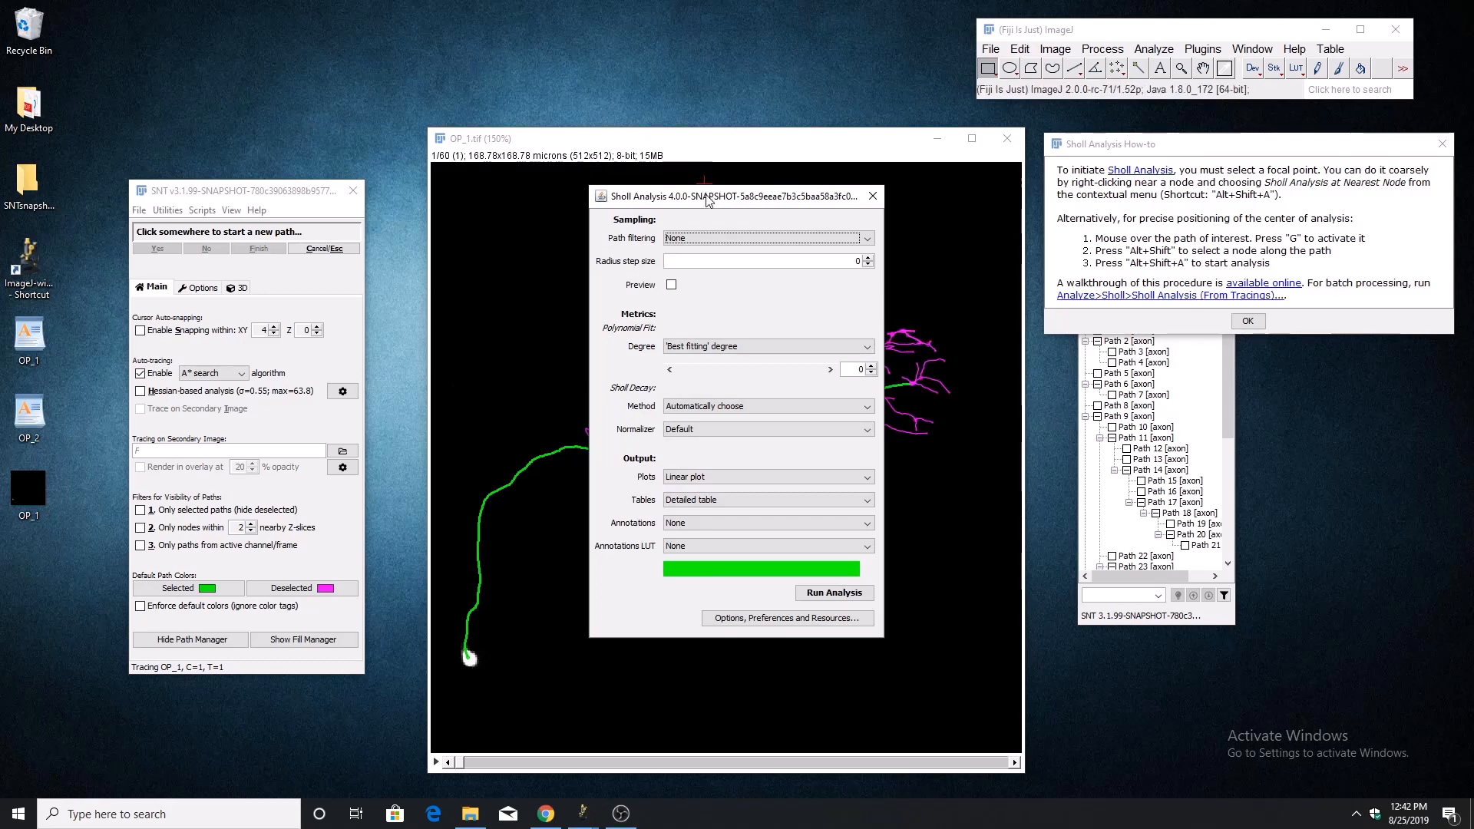
pyautogui.moveTo(707, 200); pyautogui.dragTo(1202, 267)
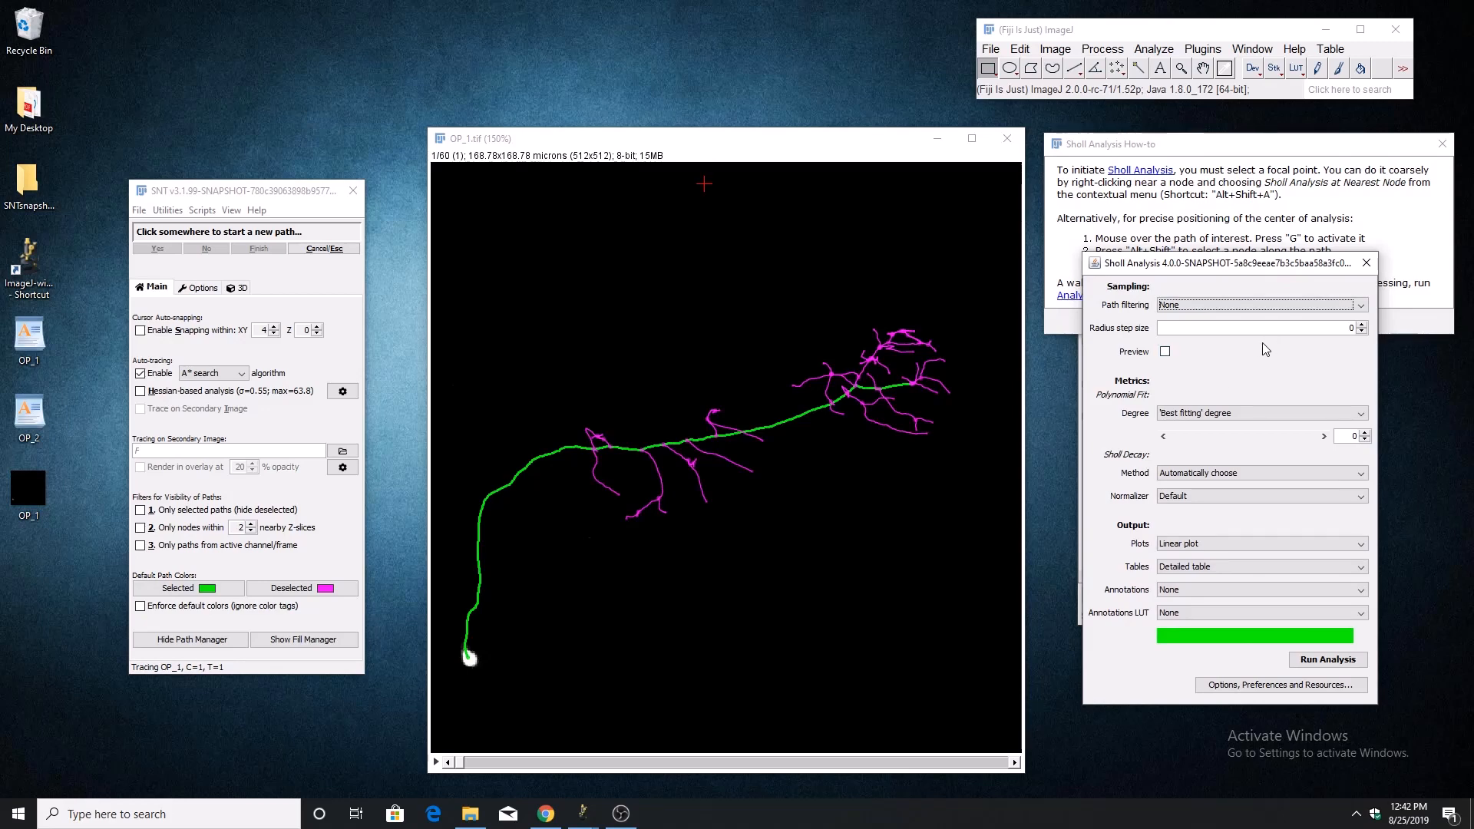
# Preview the sampling shells, set the radius step size to 2, and run the Sholl analysis.
pyautogui.click(1165, 352)
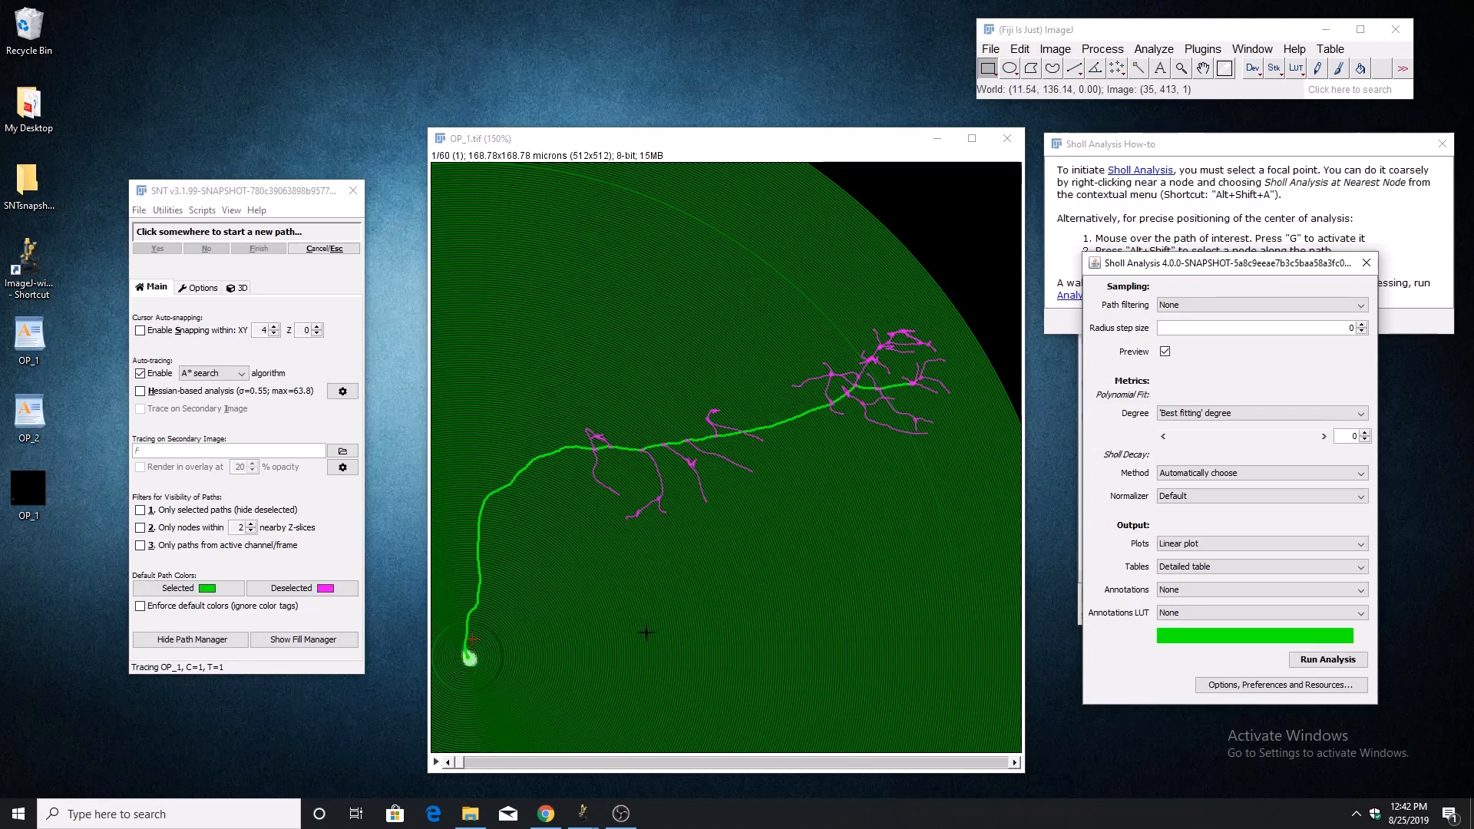
pyautogui.click(1363, 325)
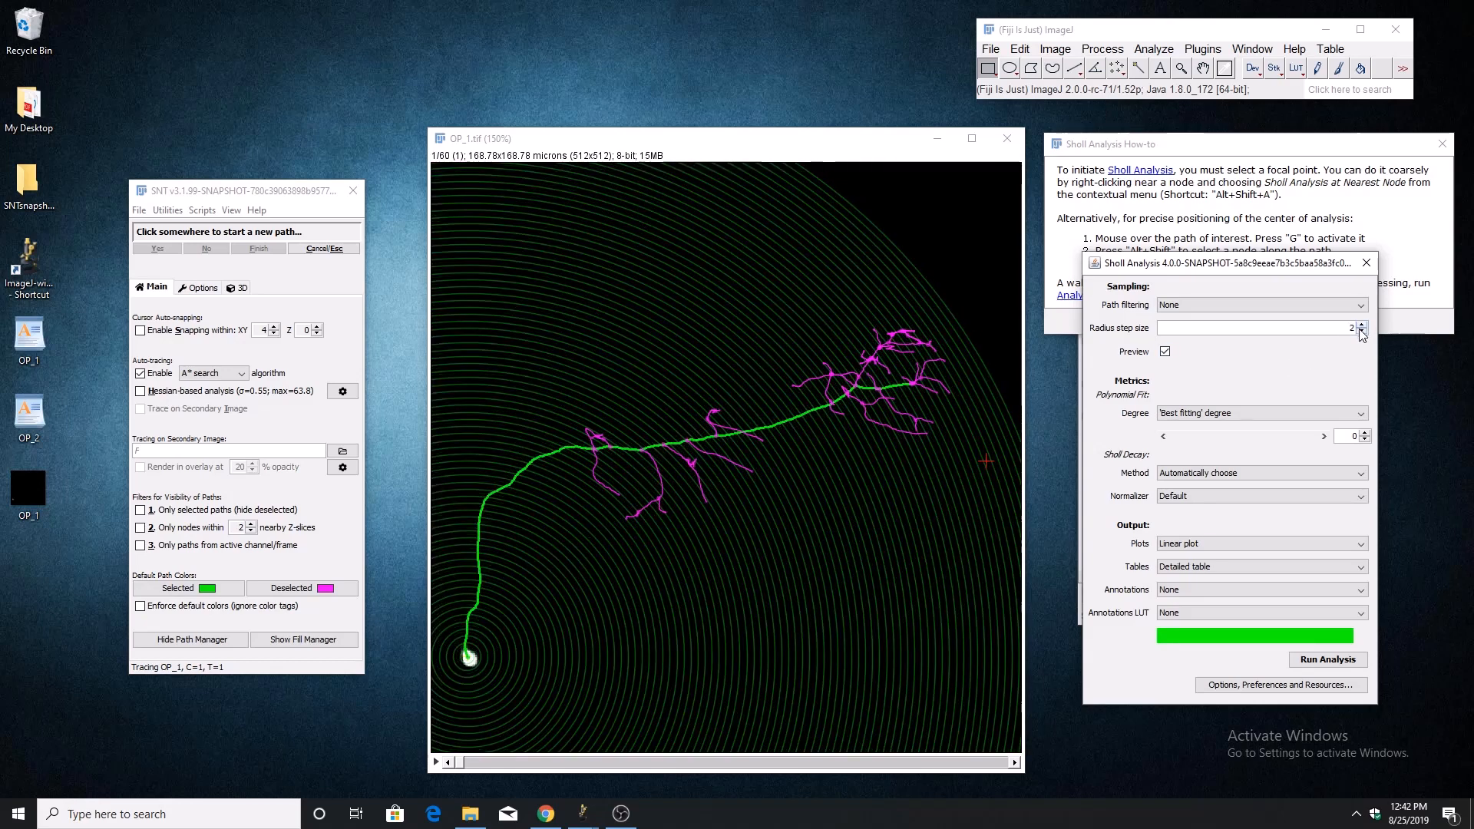
pyautogui.click(1363, 325)
pyautogui.click(1293, 663)
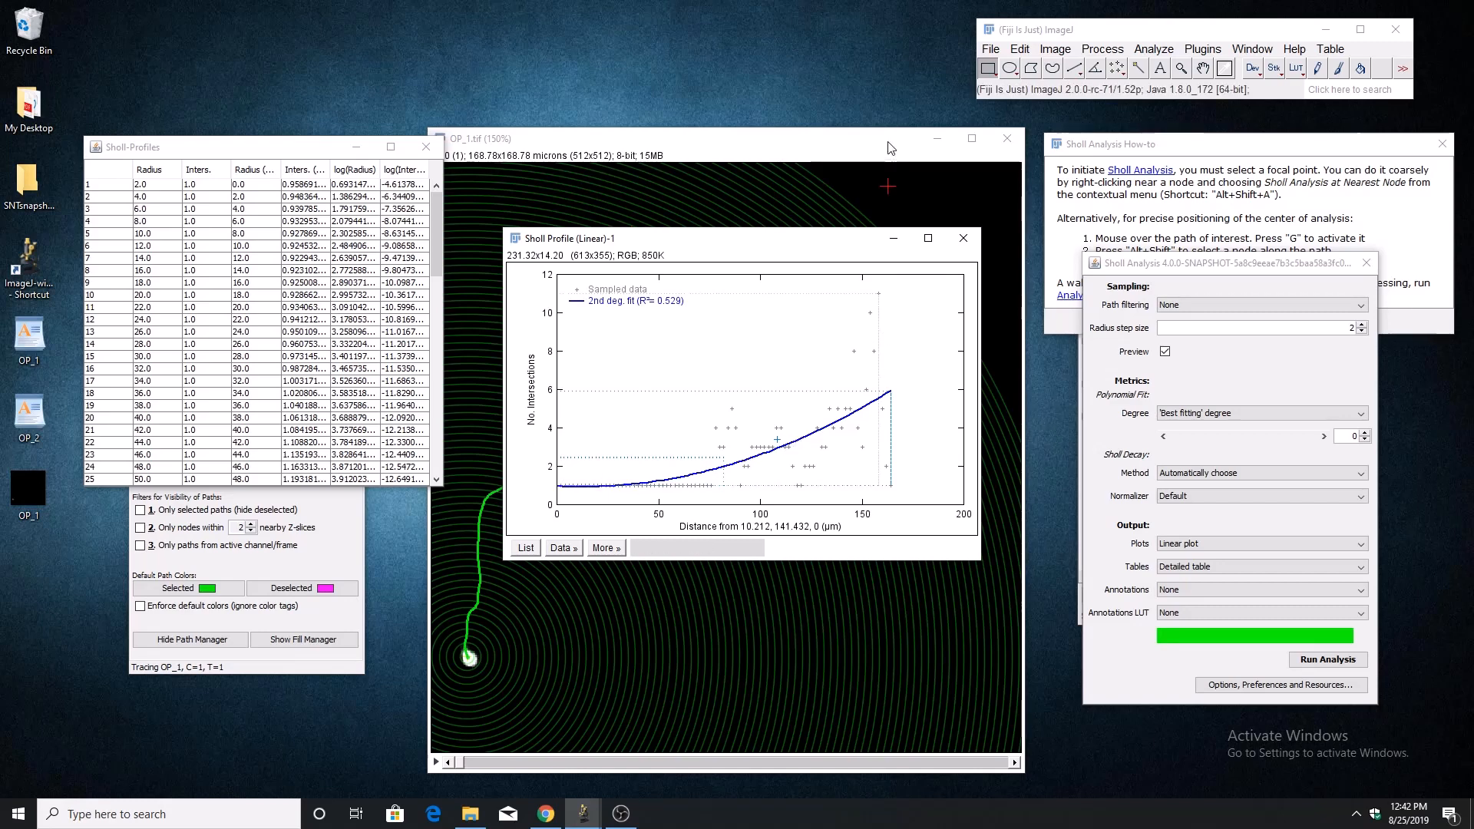
# Look up the file-saving options available for the Sholl results.
pyautogui.click(989, 34)
pyautogui.click(1002, 31)
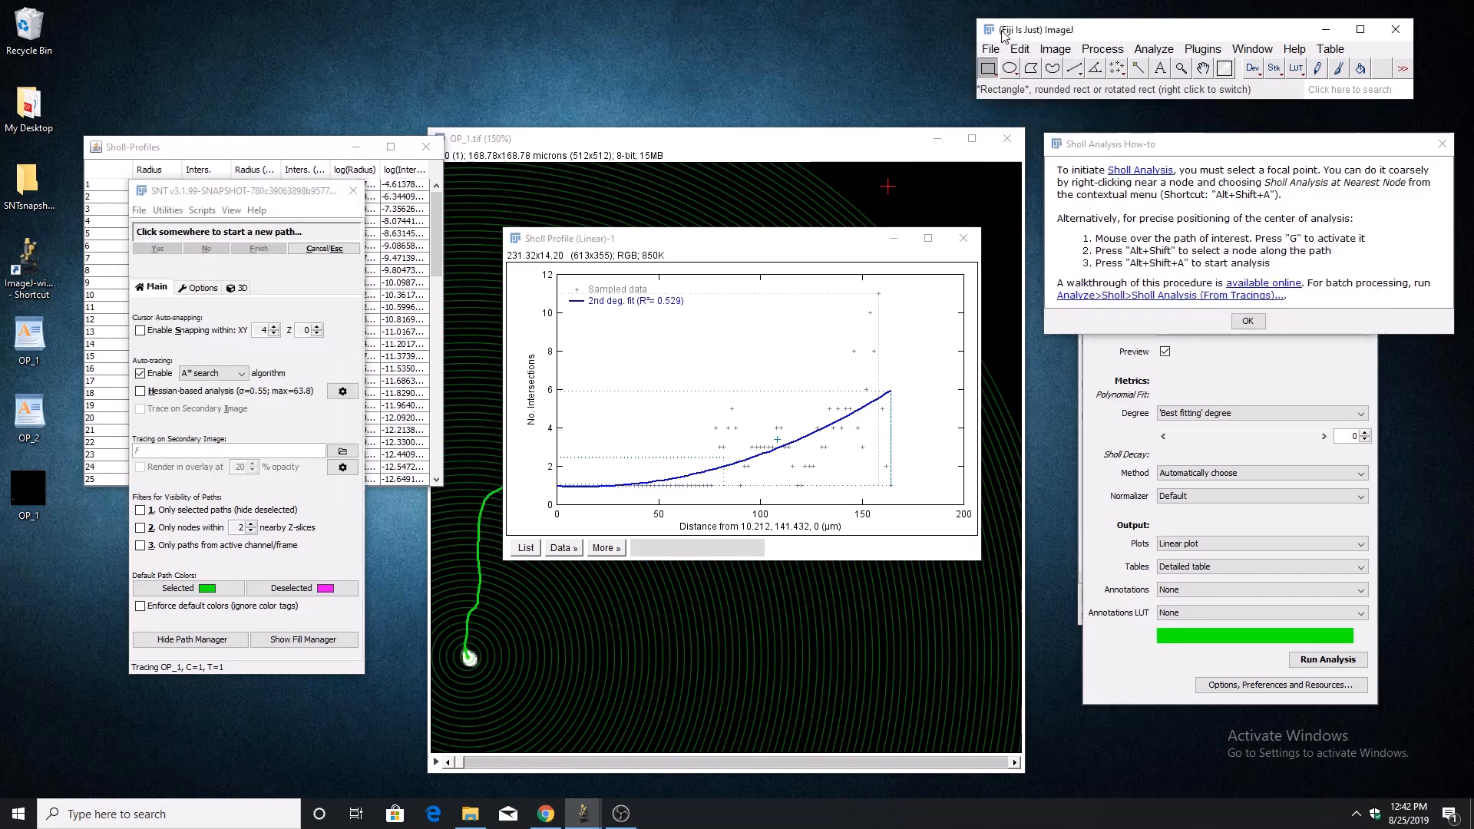
pyautogui.click(993, 50)
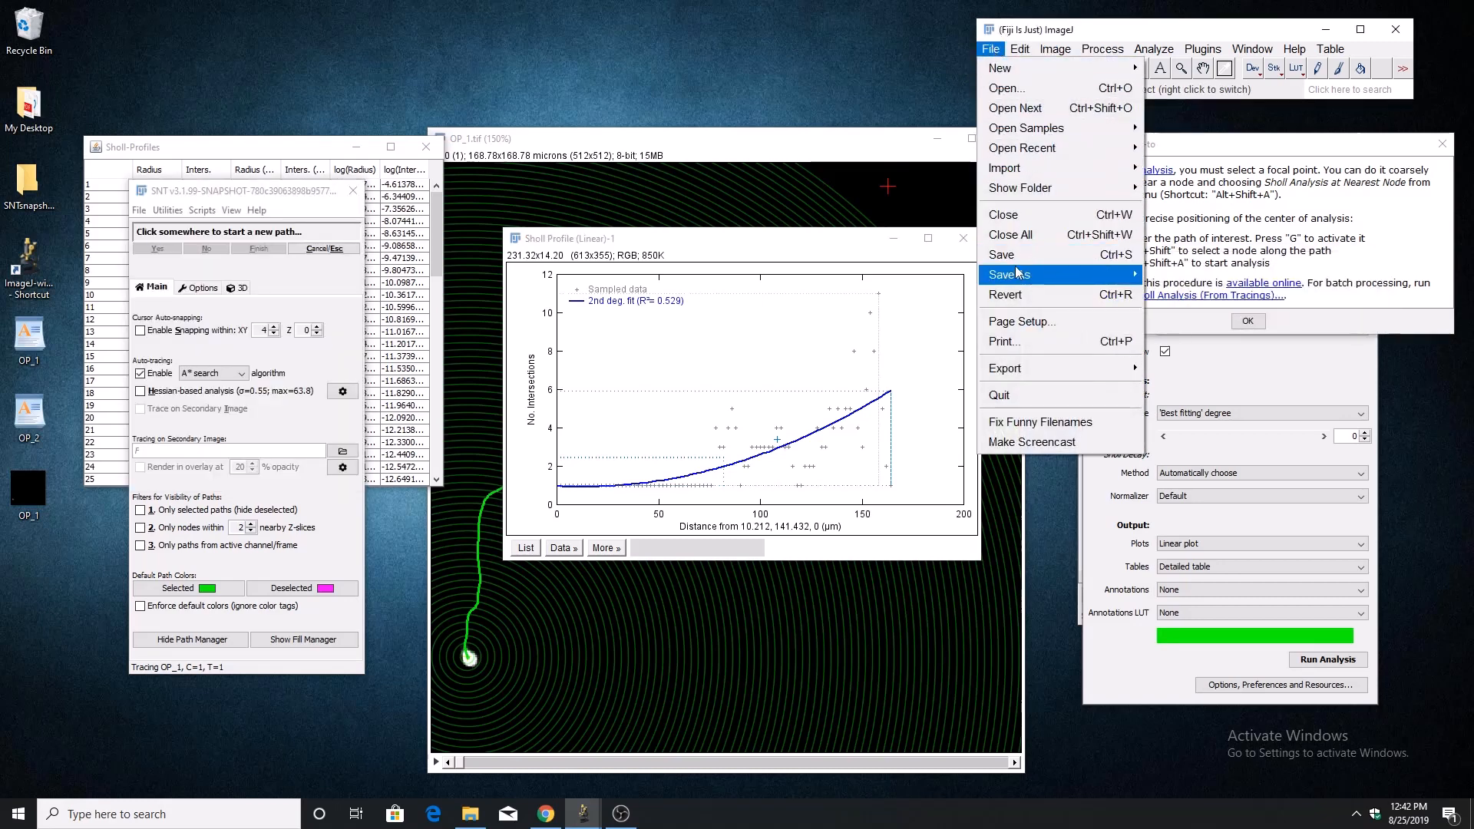
pyautogui.click(821, 252)
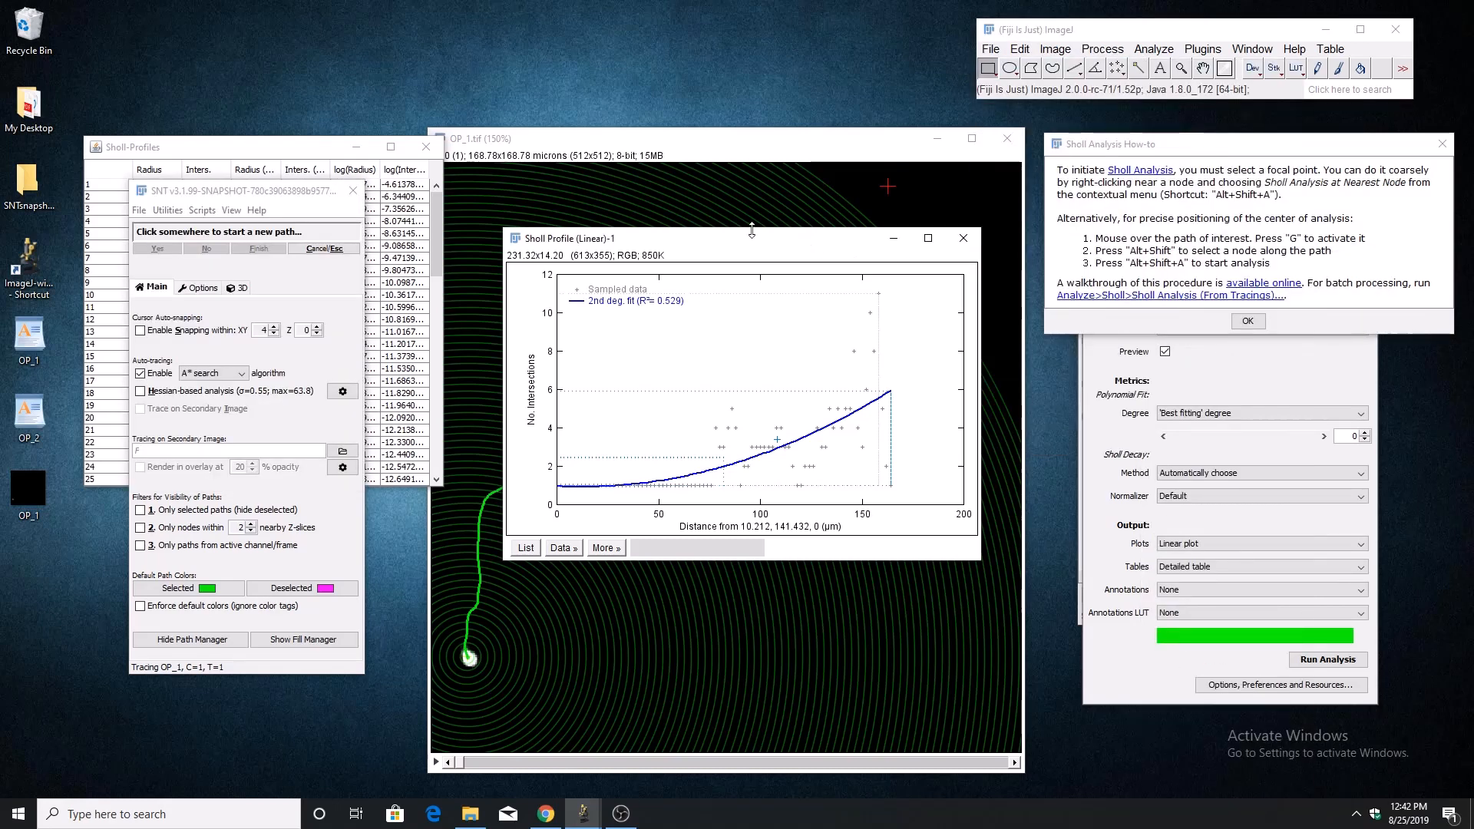
# Close the Sholl profile table, the linear profile plot, and the Sholl Analysis how-to.
pyautogui.click(273, 140)
pyautogui.moveTo(271, 145); pyautogui.dragTo(322, 236)
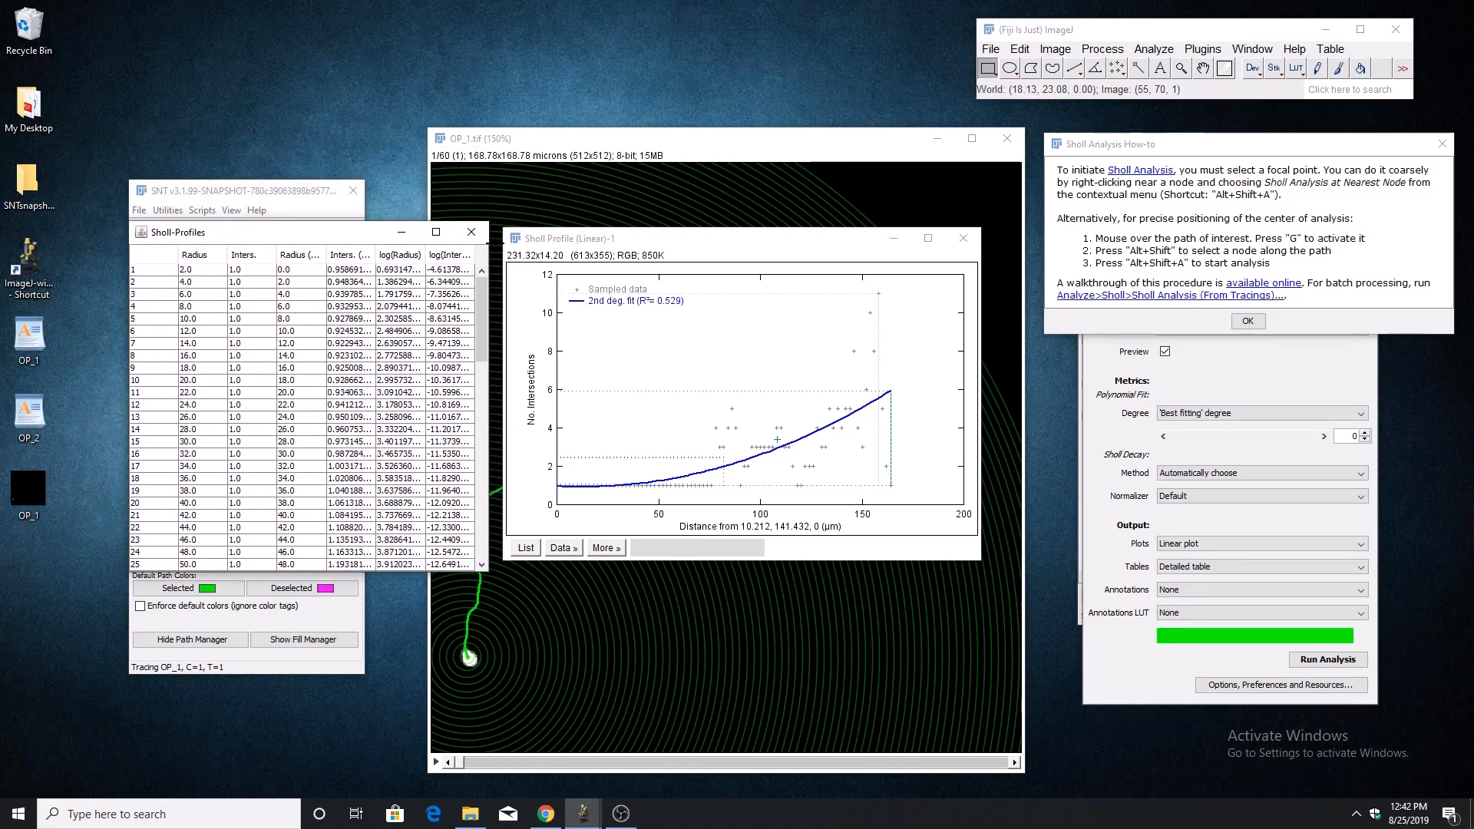
pyautogui.click(472, 232)
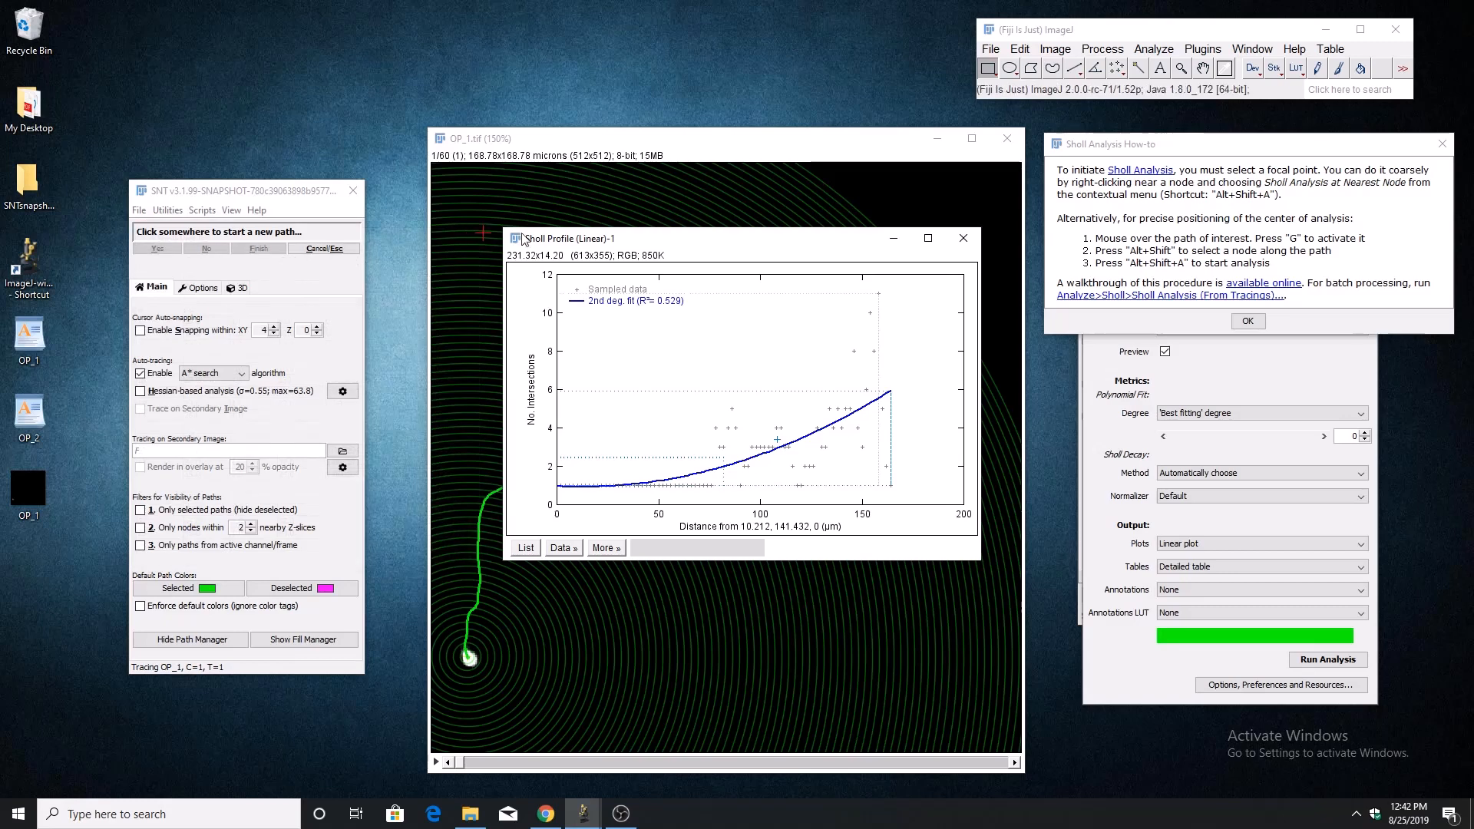
pyautogui.click(963, 237)
pyautogui.click(1247, 320)
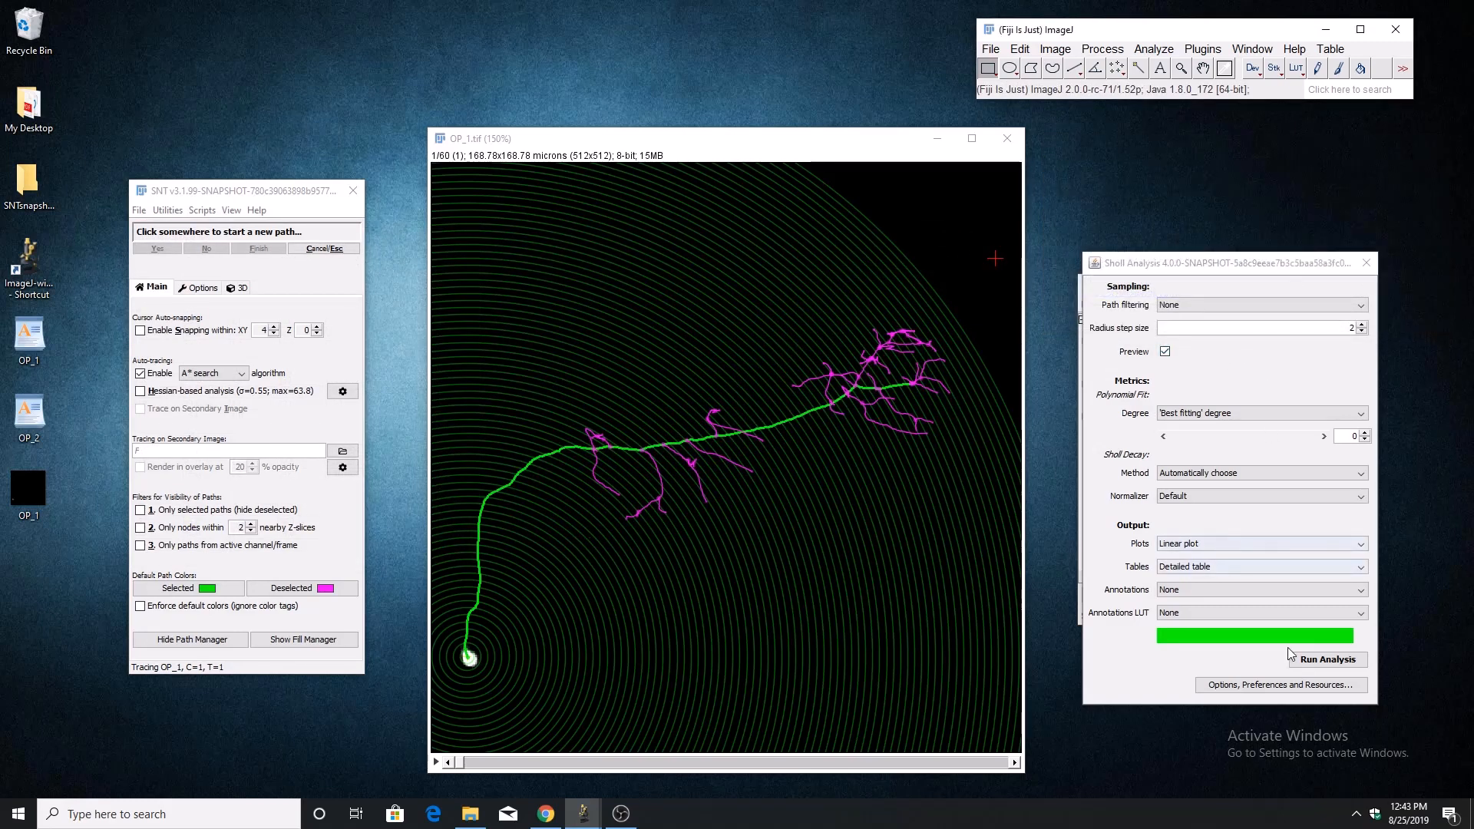
# Review the Sholl options and the available help resources, and leave them without making changes.
pyautogui.click(1246, 686)
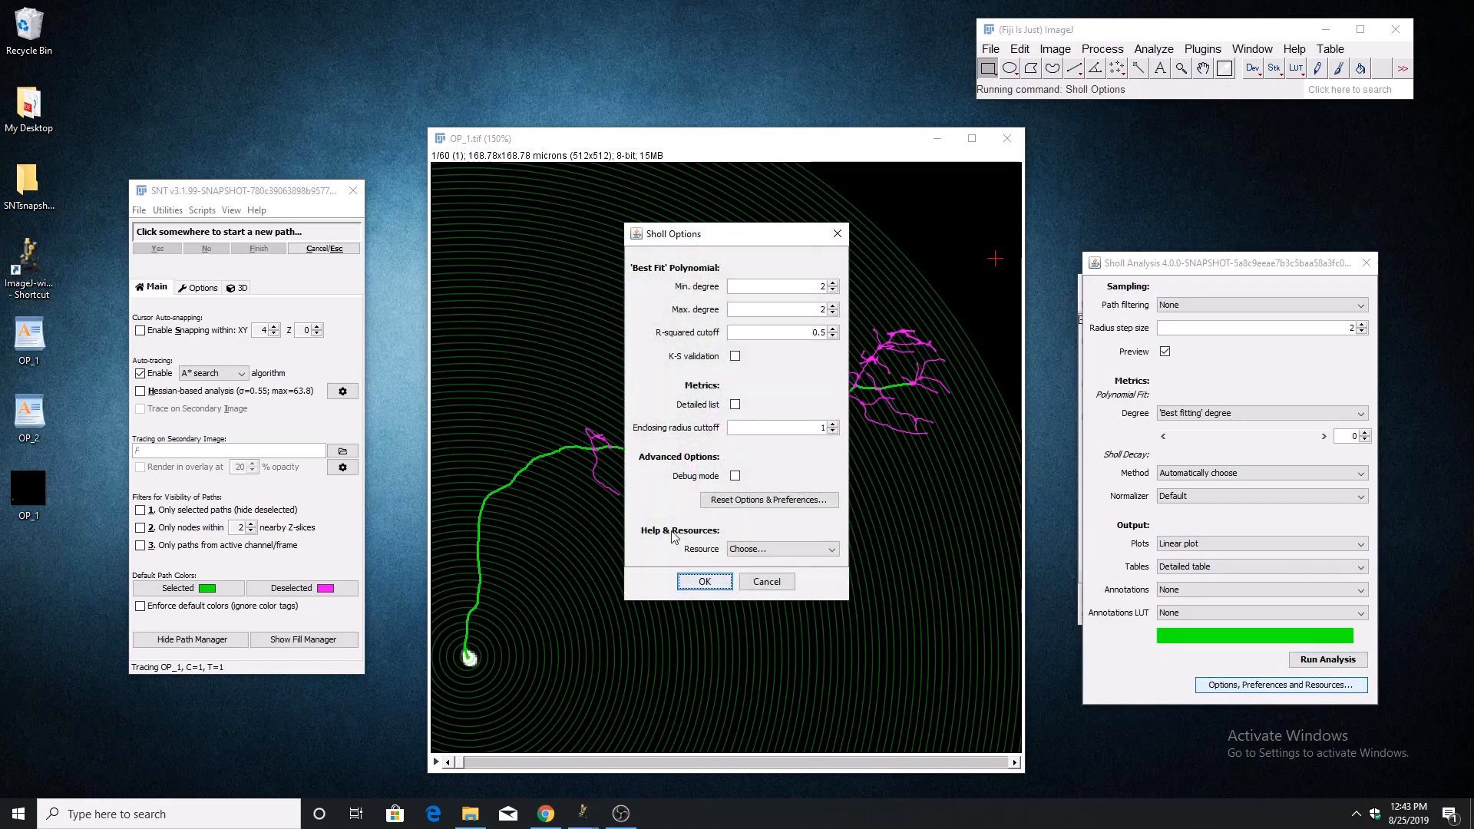
pyautogui.click(775, 550)
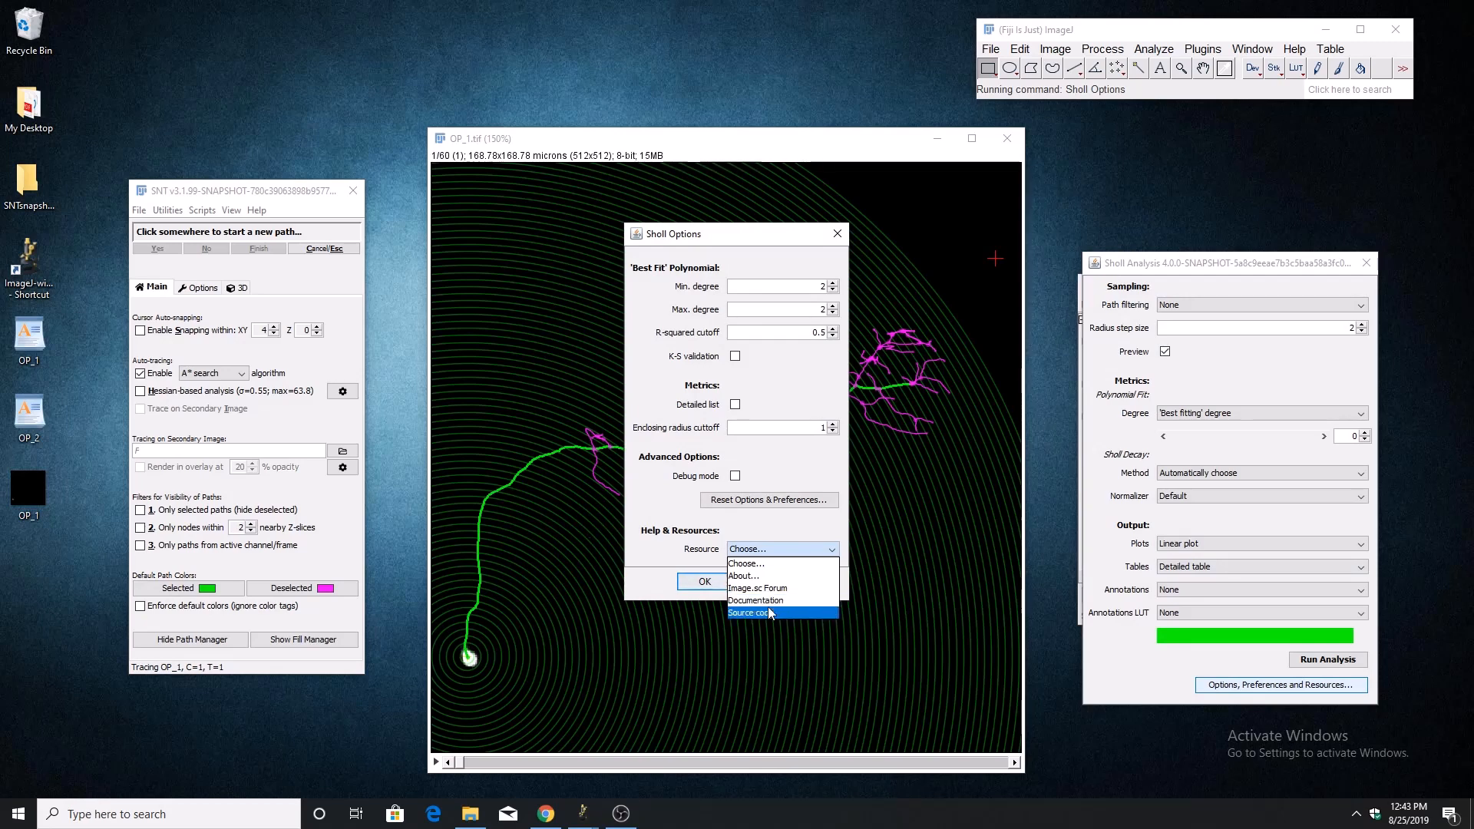
pyautogui.click(697, 526)
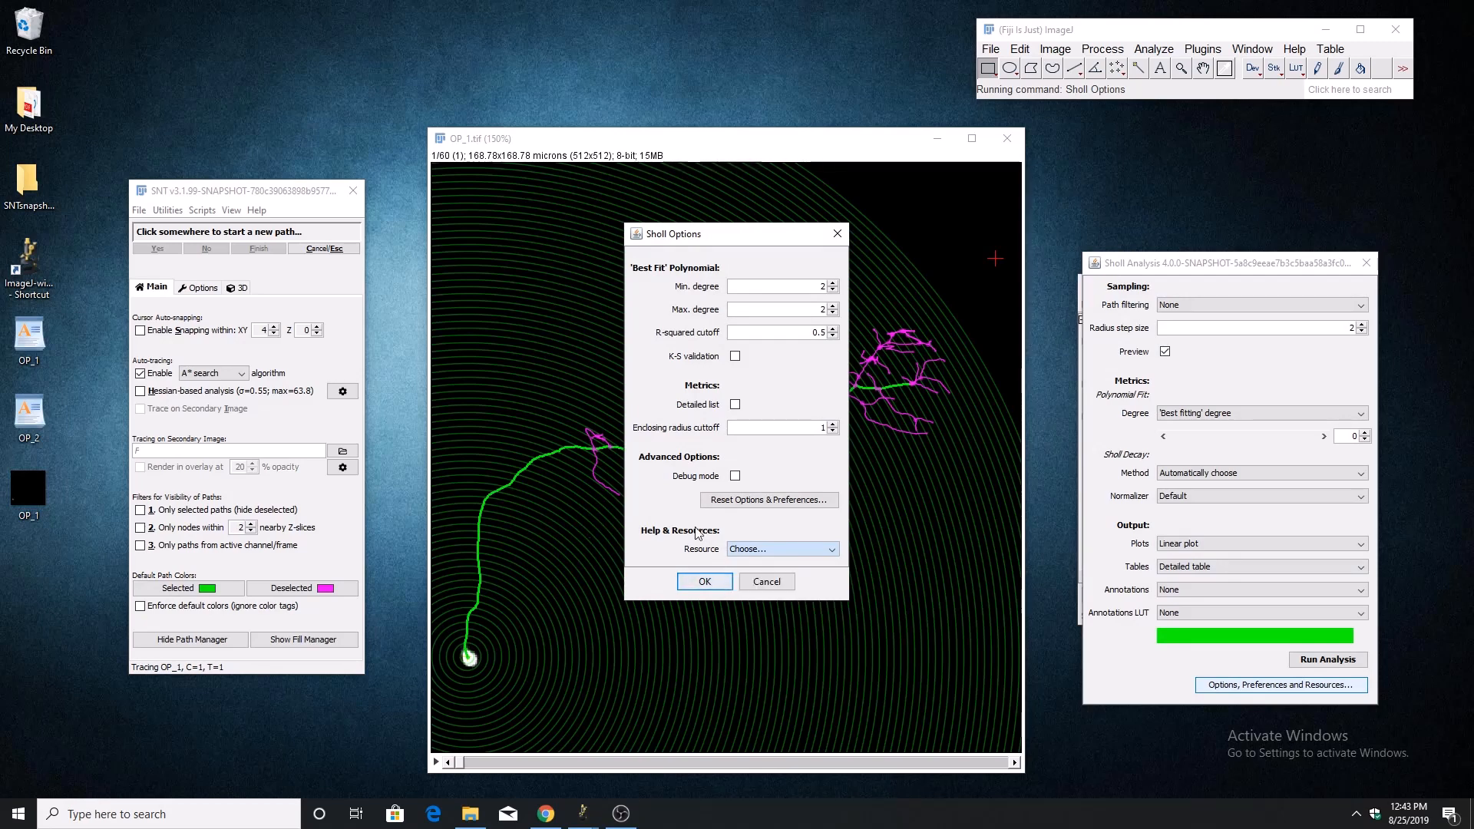
pyautogui.click(760, 586)
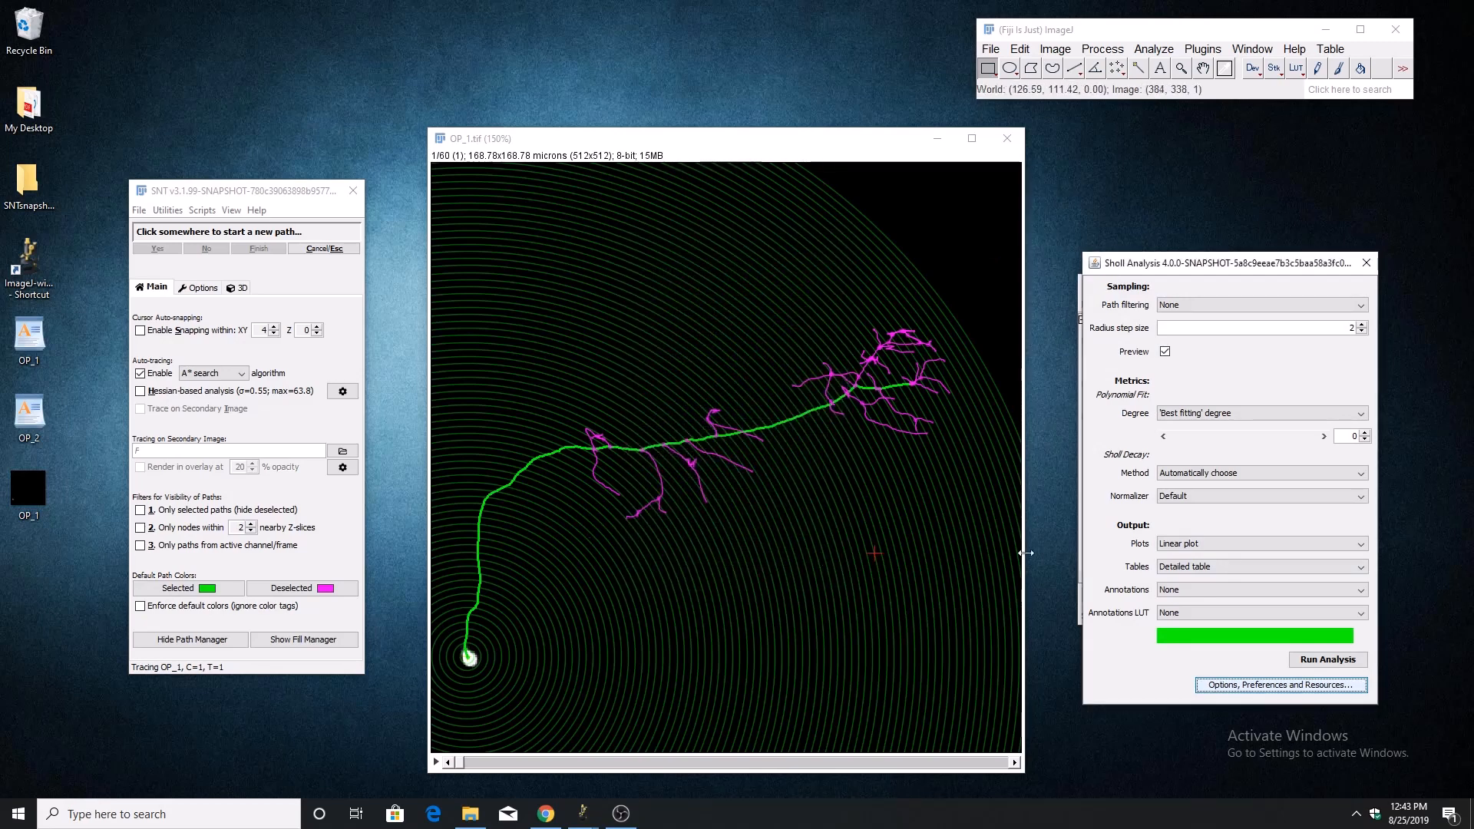
# Turn off the sampling shell preview and close the Sholl analysis settings.
pyautogui.click(1165, 351)
pyautogui.click(1367, 263)
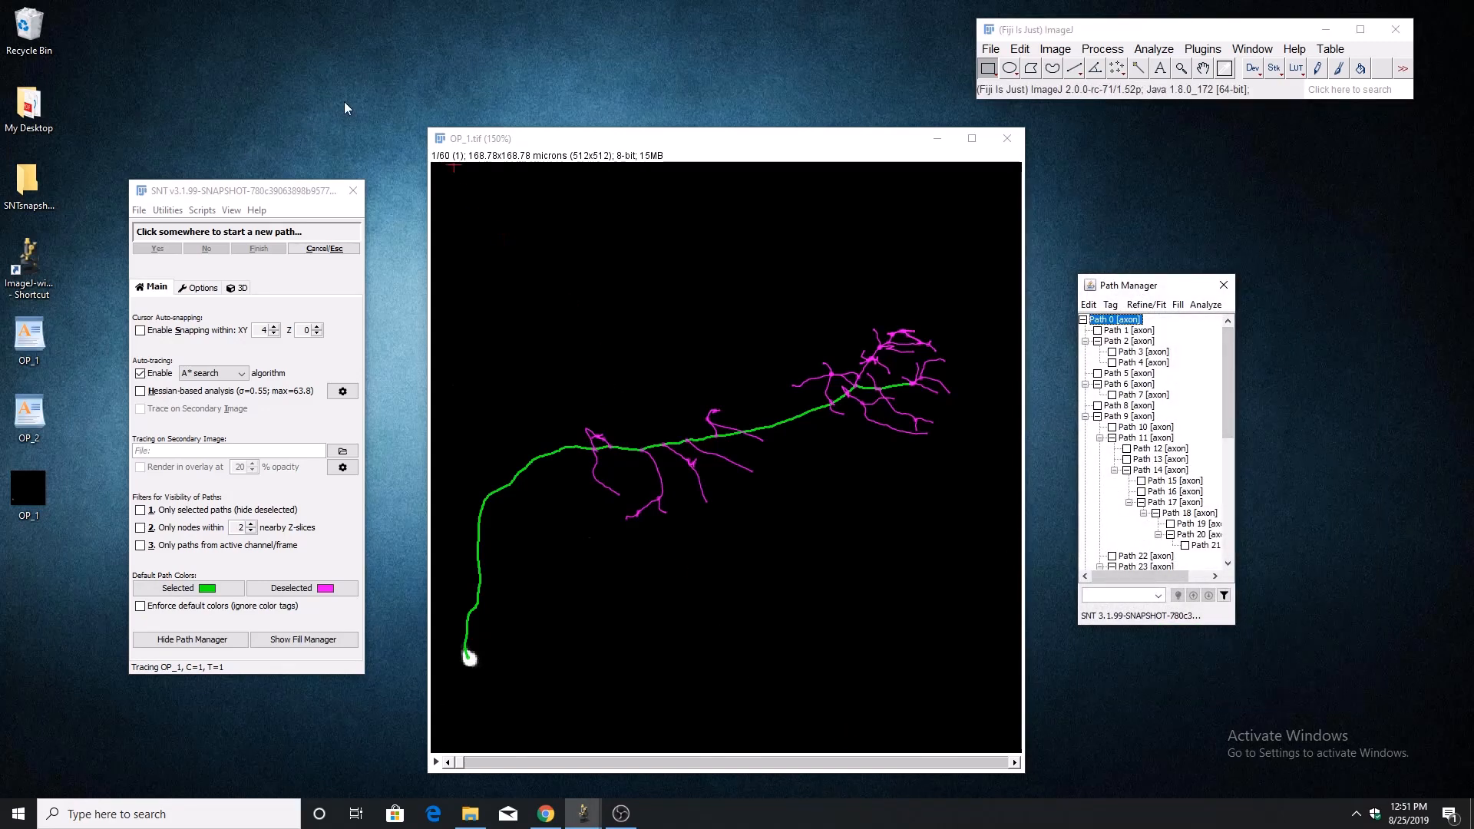
# Run the Strahler Analysis on the reconstruction and look up the file formats available for saving its plot.
pyautogui.click(180, 209)
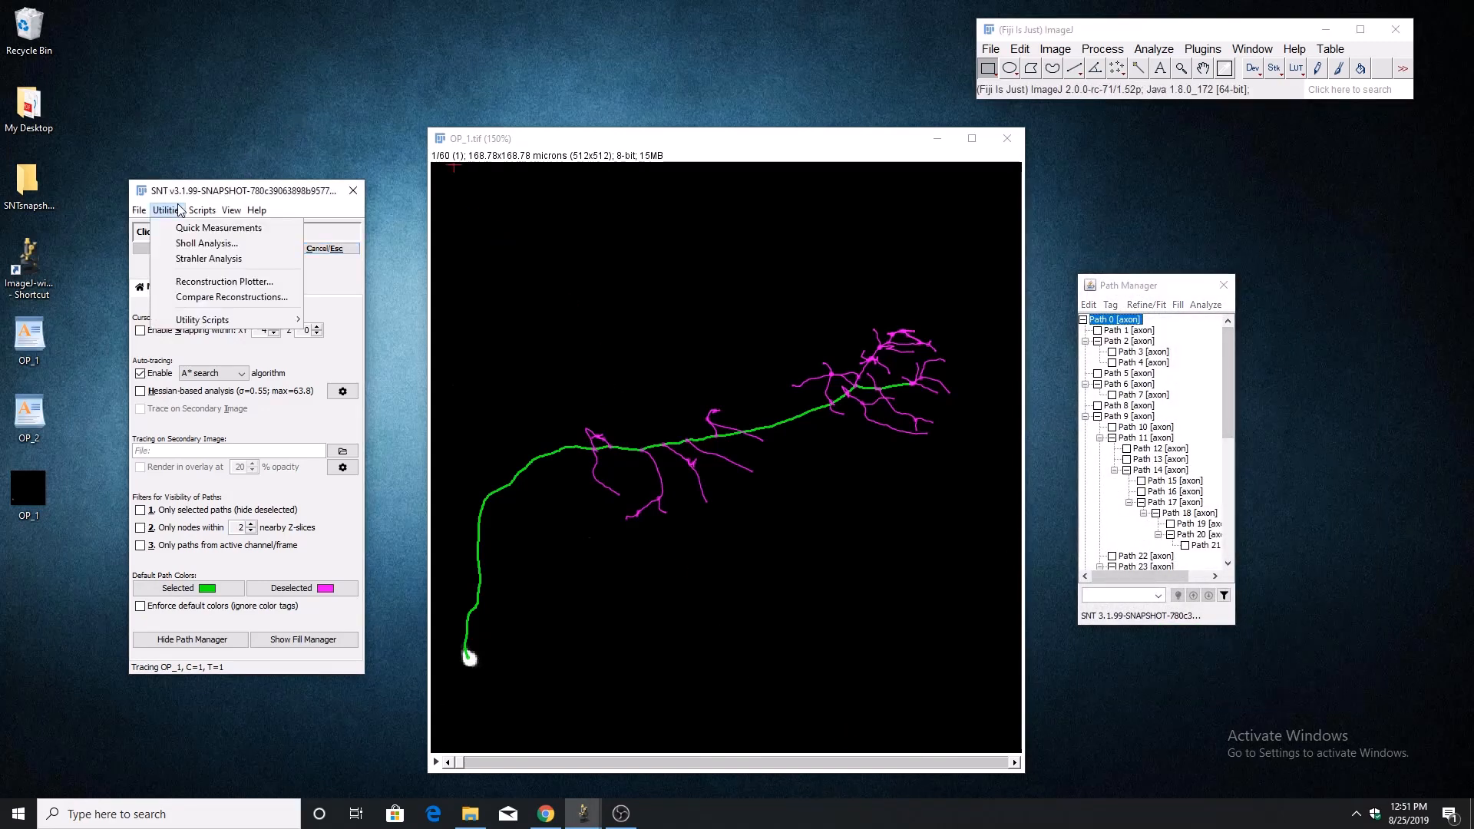
pyautogui.click(235, 261)
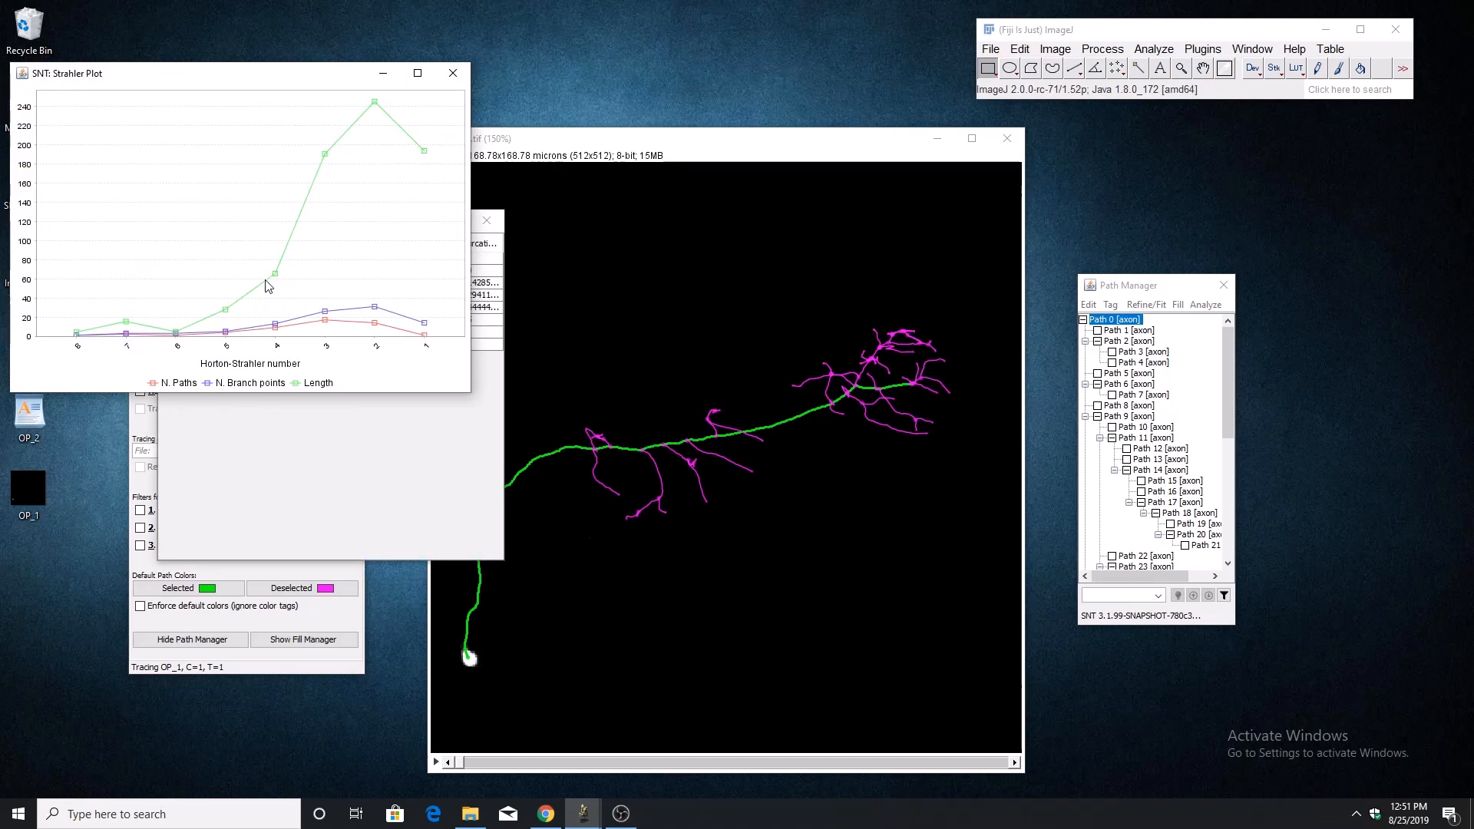
pyautogui.moveTo(238, 81); pyautogui.dragTo(760, 269)
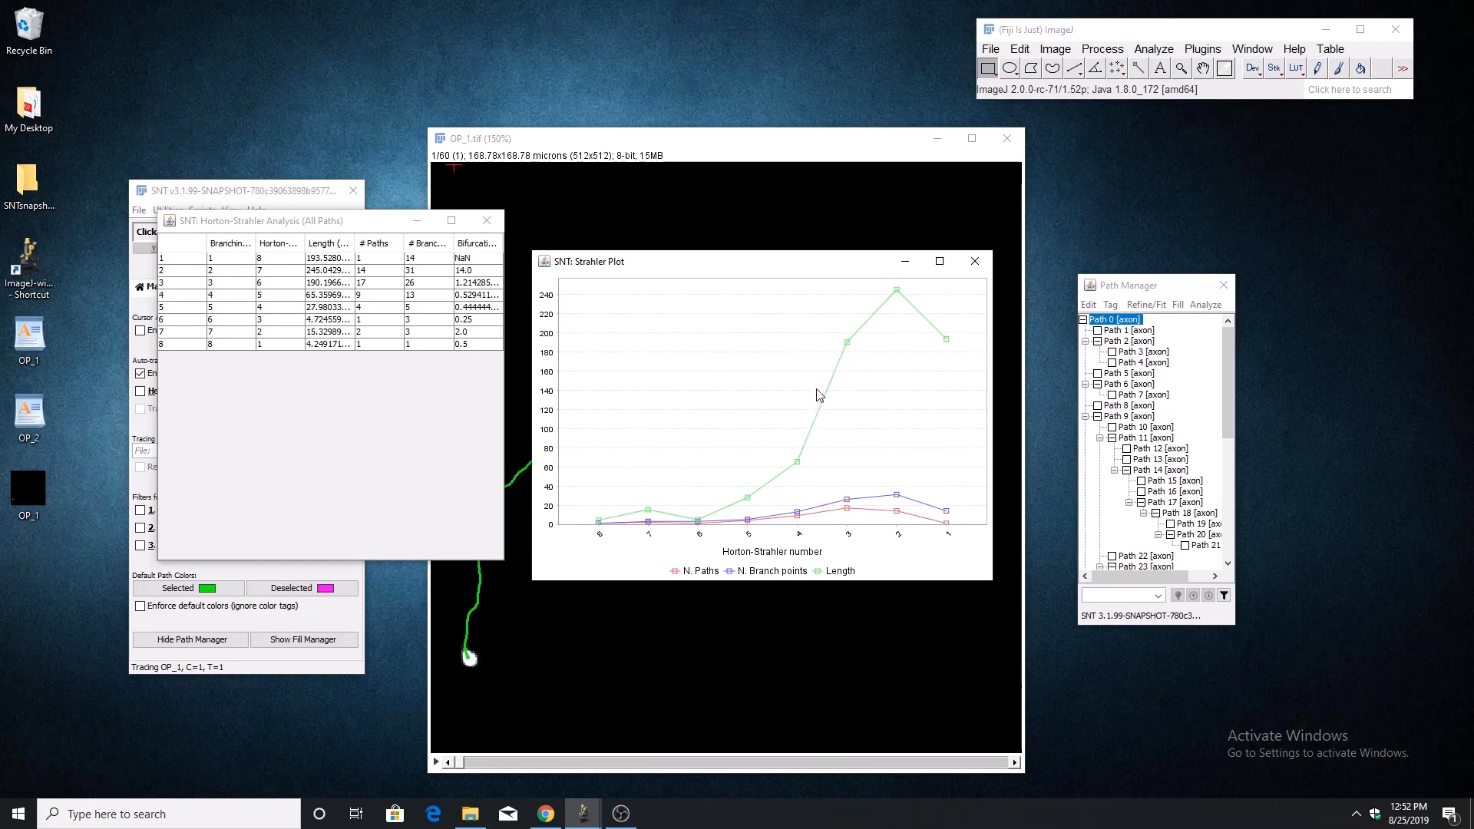
pyautogui.rightClick(723, 379)
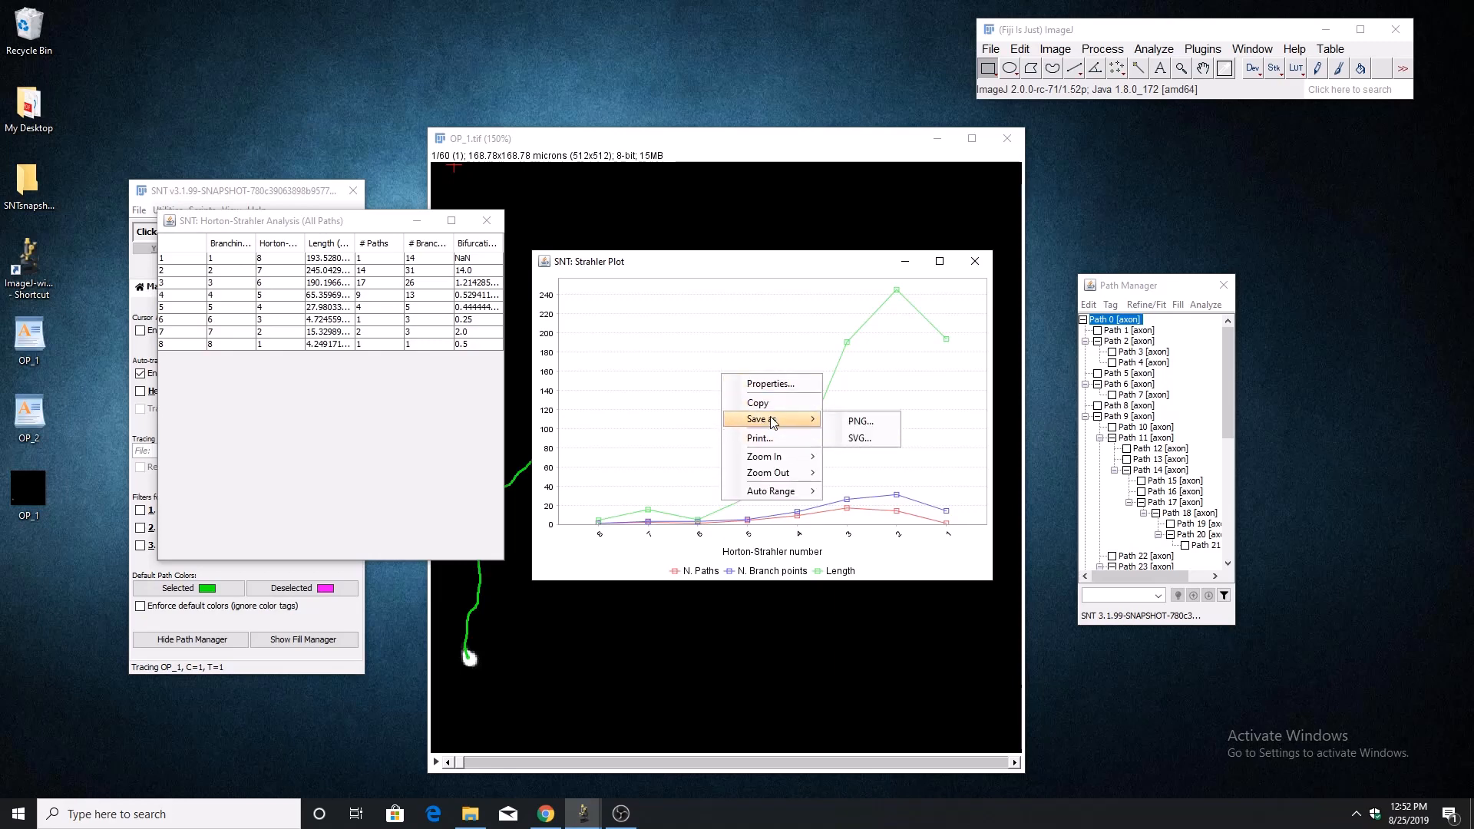
# Close the Strahler plot, examine the Horton-Strahler Analysis table for all paths, and close the table.
pyautogui.click(974, 262)
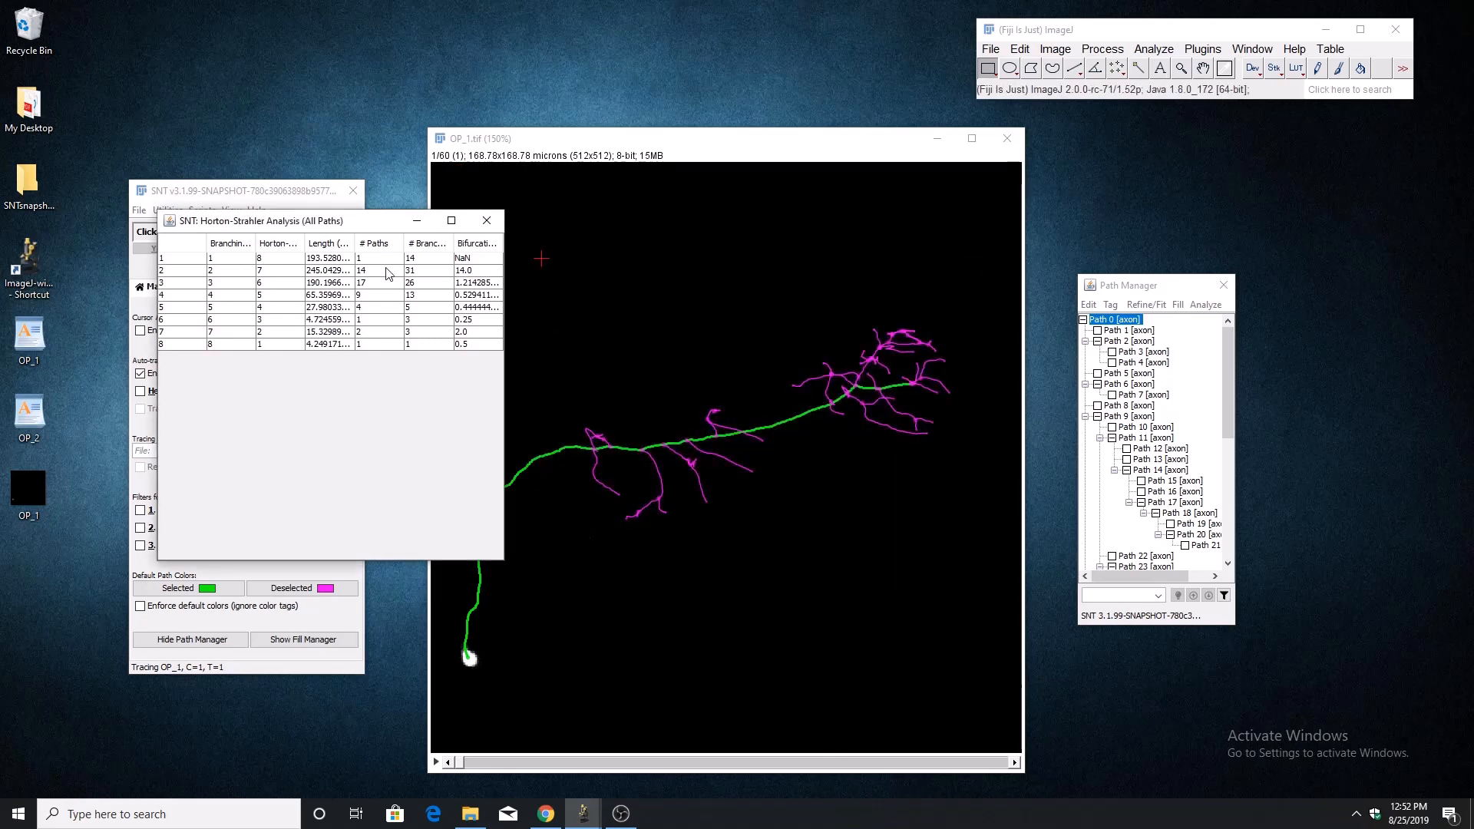
pyautogui.moveTo(283, 225); pyautogui.dragTo(657, 283)
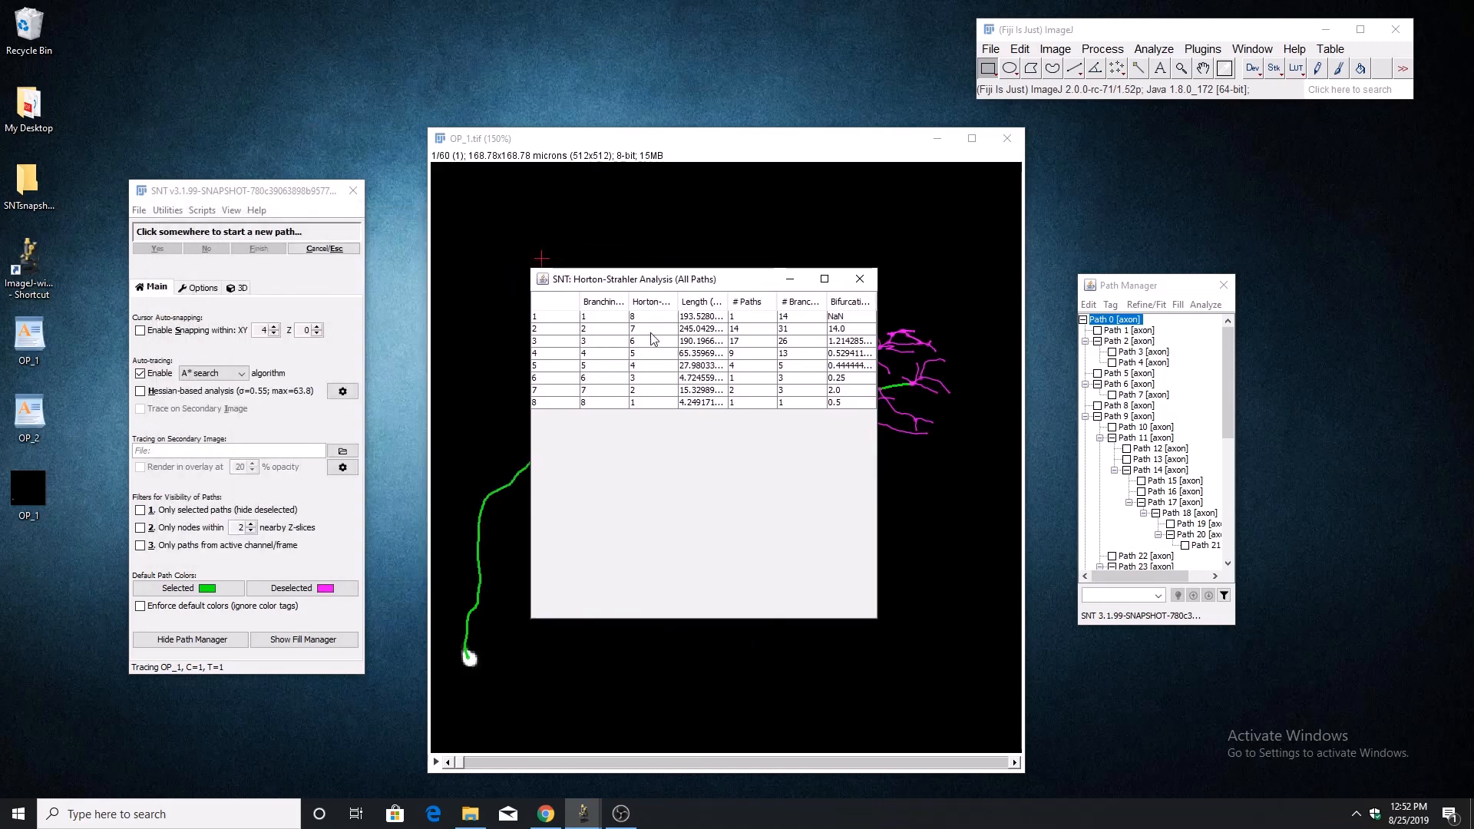
pyautogui.click(857, 287)
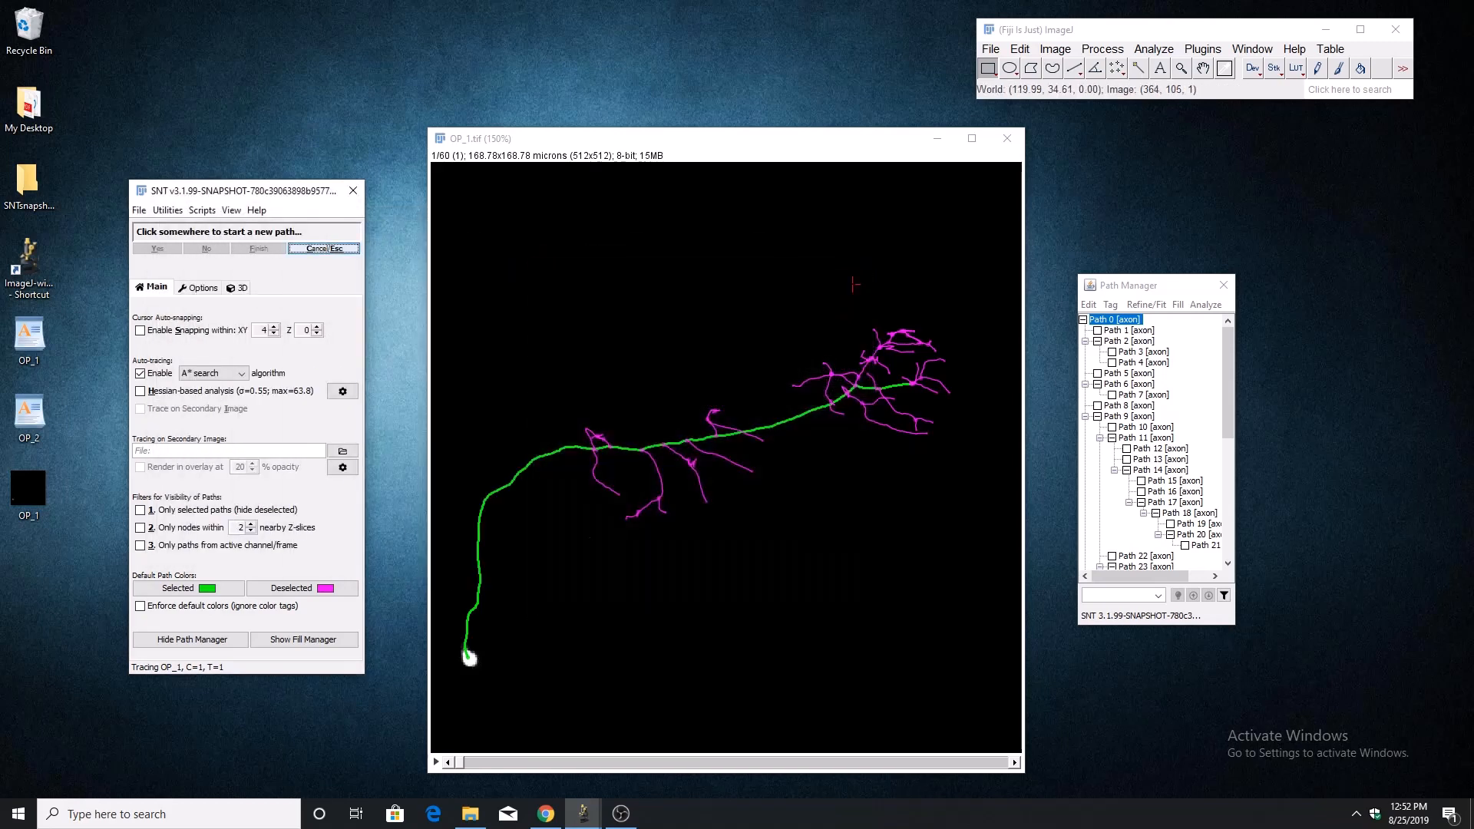
# Clear the path selection and color-code all paths by Branch order with the Ice.lut lookup table using the Color Mapper.
pyautogui.click(167, 209)
pyautogui.click(218, 209)
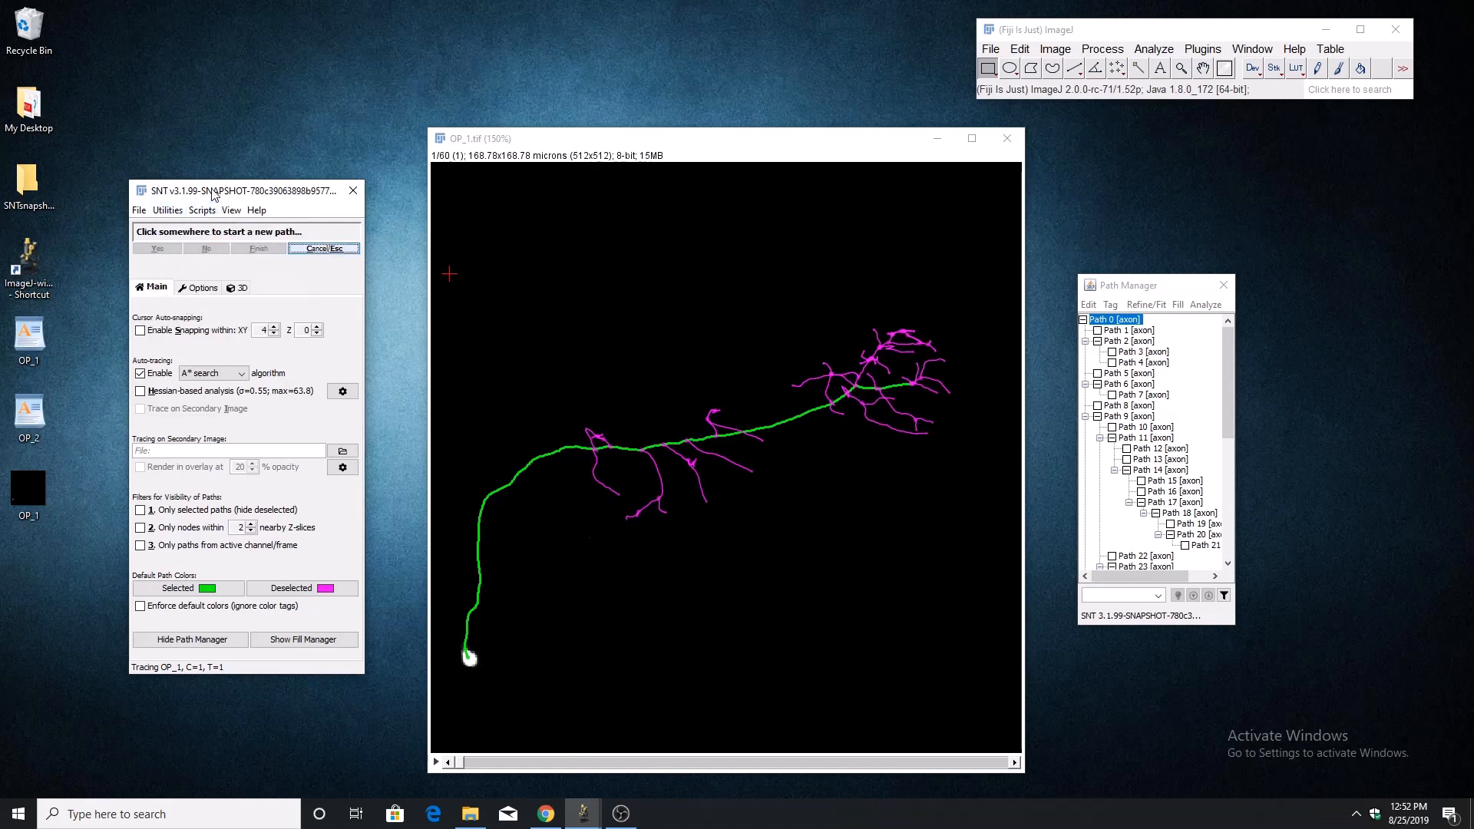
pyautogui.click(1191, 345)
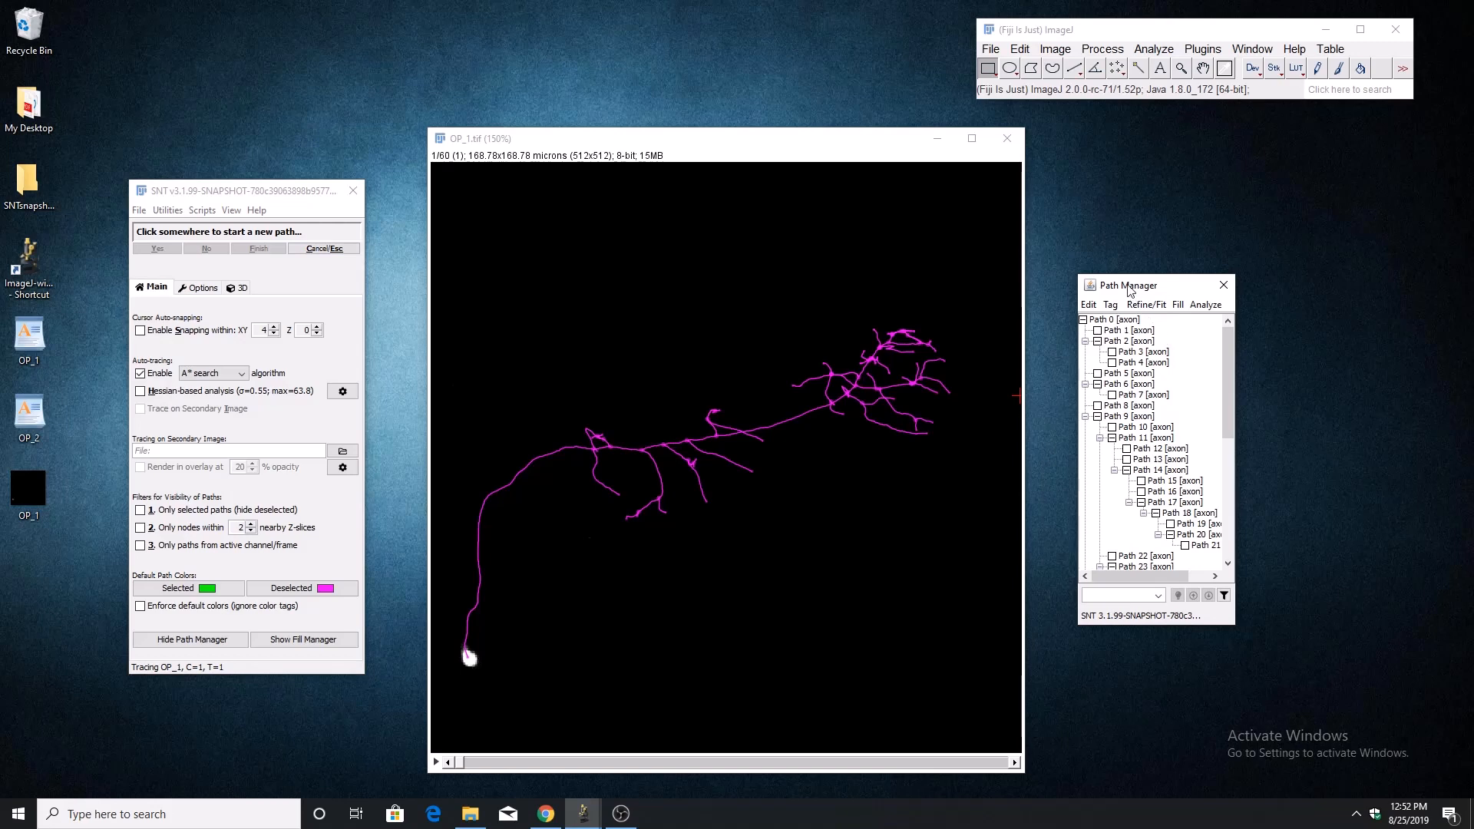
pyautogui.click(1203, 304)
pyautogui.click(1243, 323)
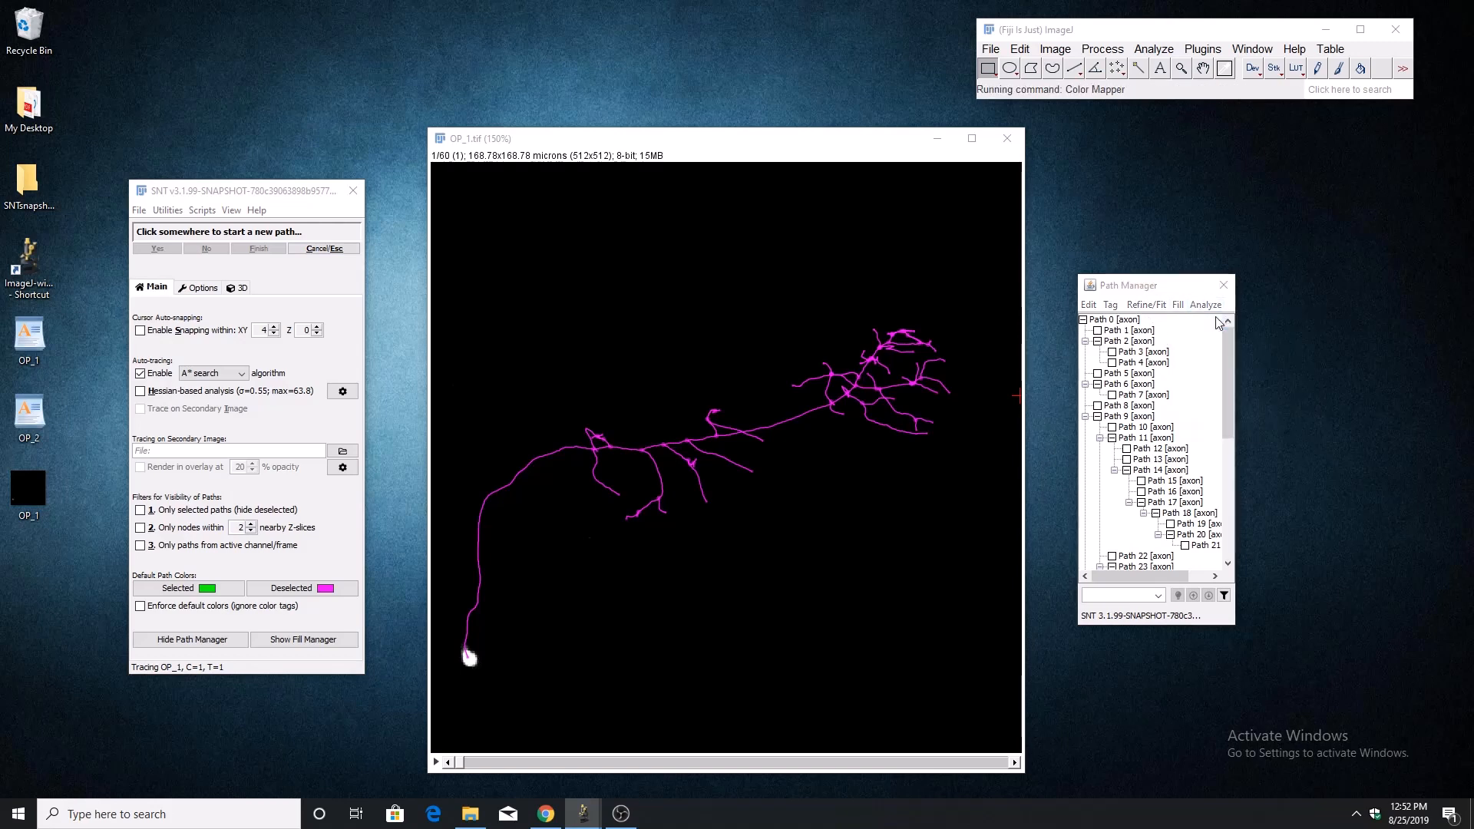
pyautogui.moveTo(740, 319); pyautogui.dragTo(1276, 292)
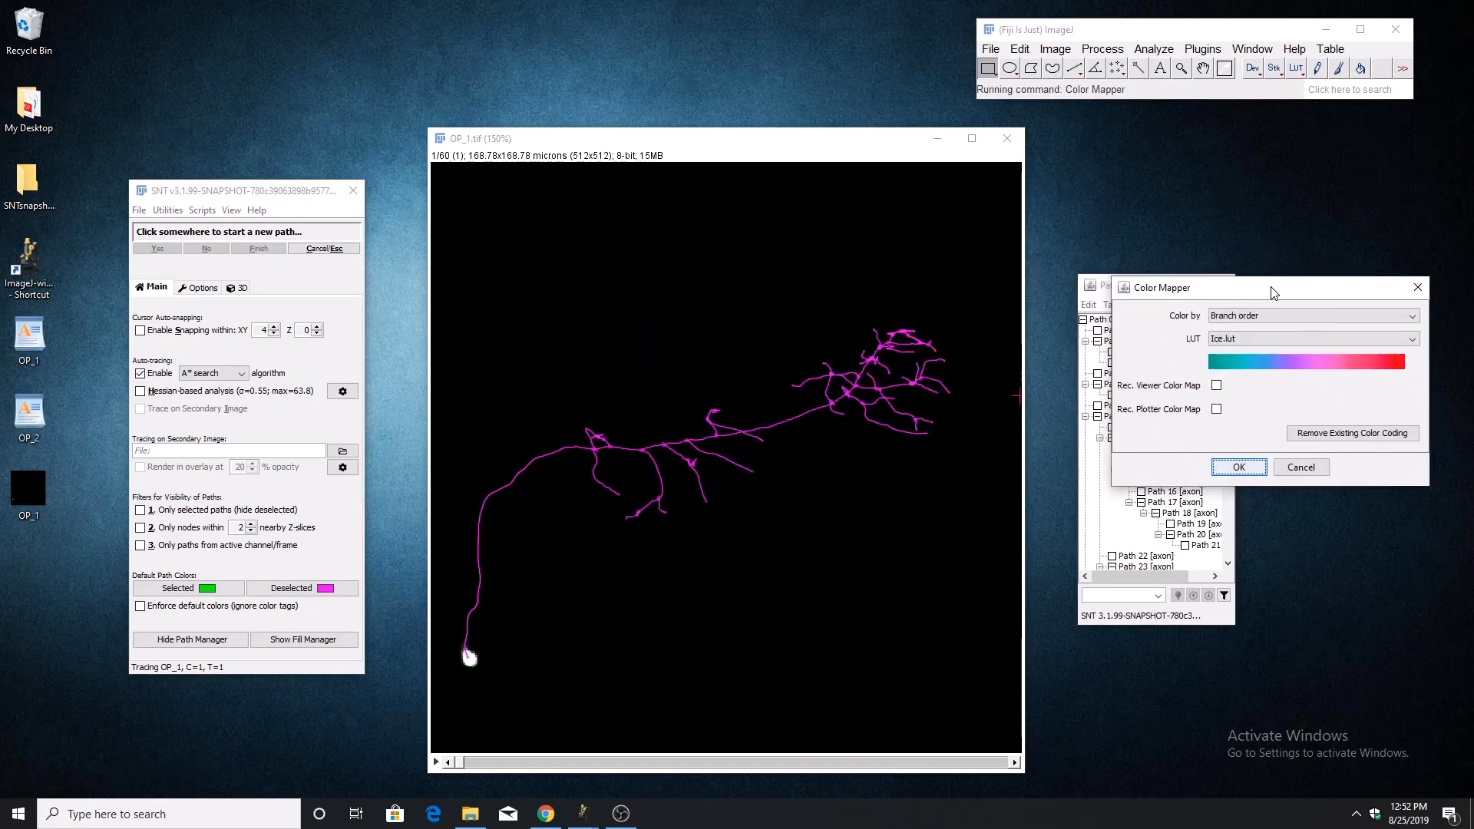
pyautogui.click(1265, 313)
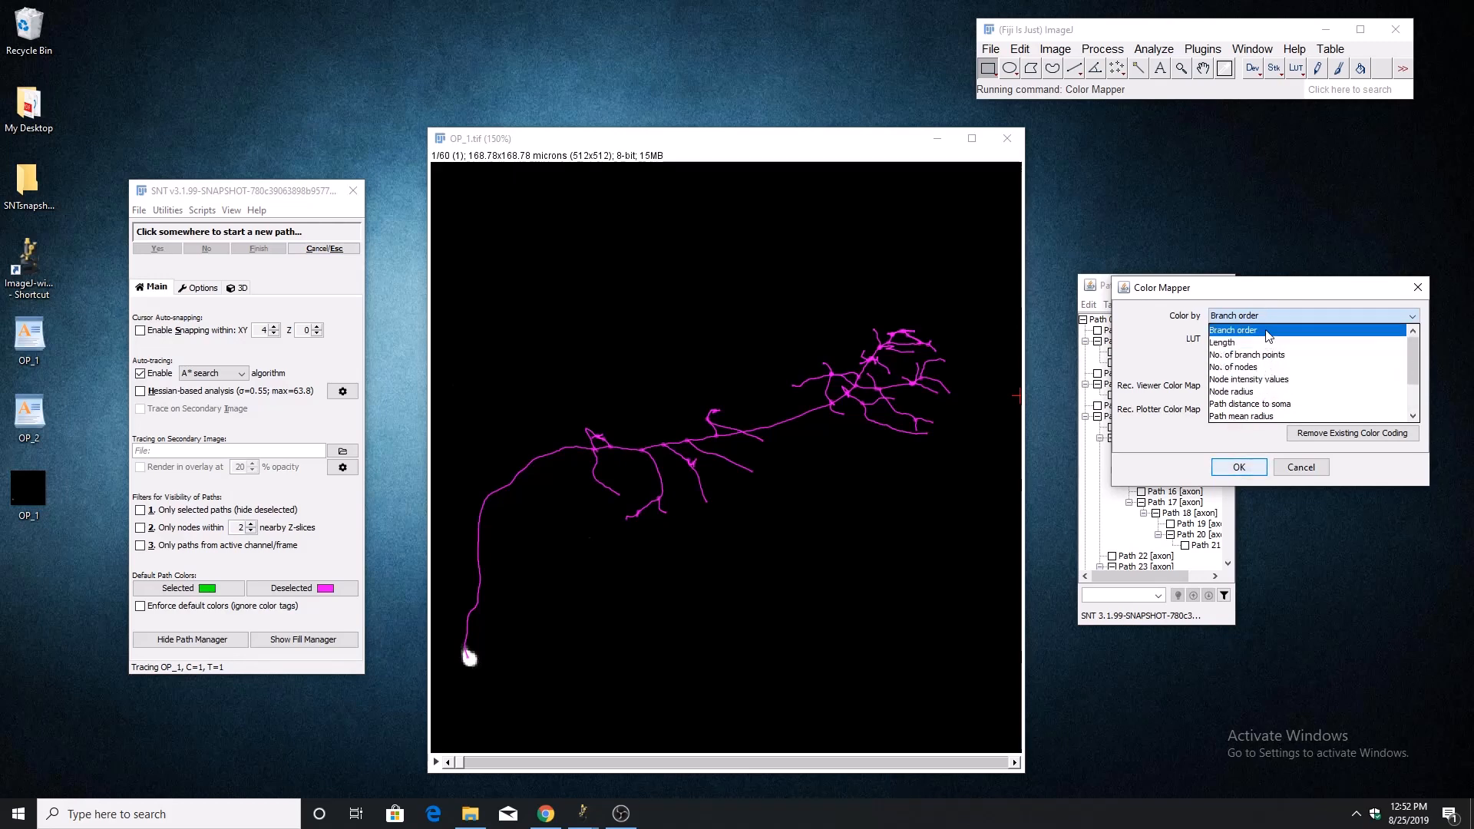
pyautogui.click(1265, 329)
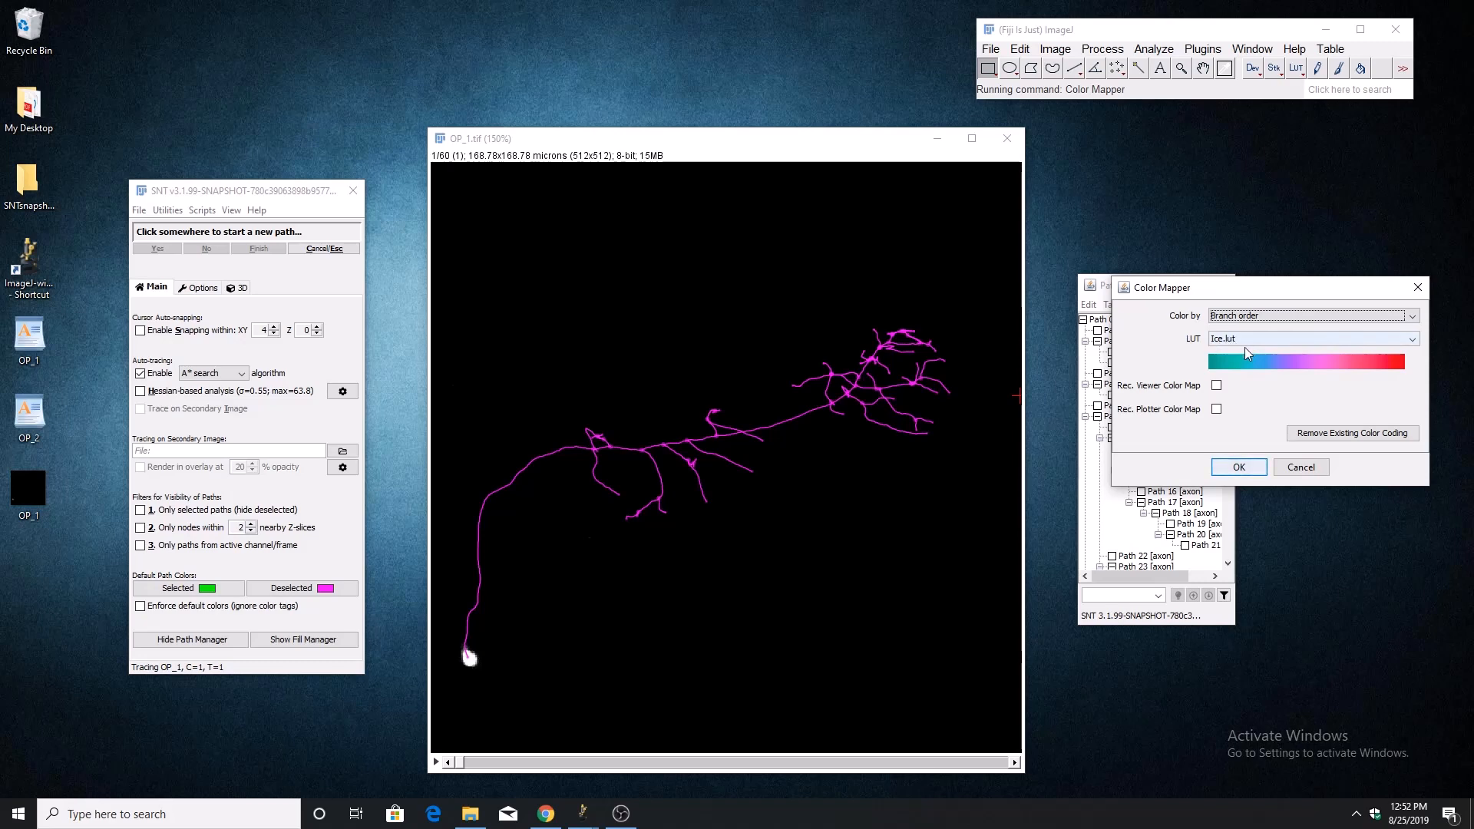
pyautogui.click(1244, 346)
pyautogui.click(1182, 349)
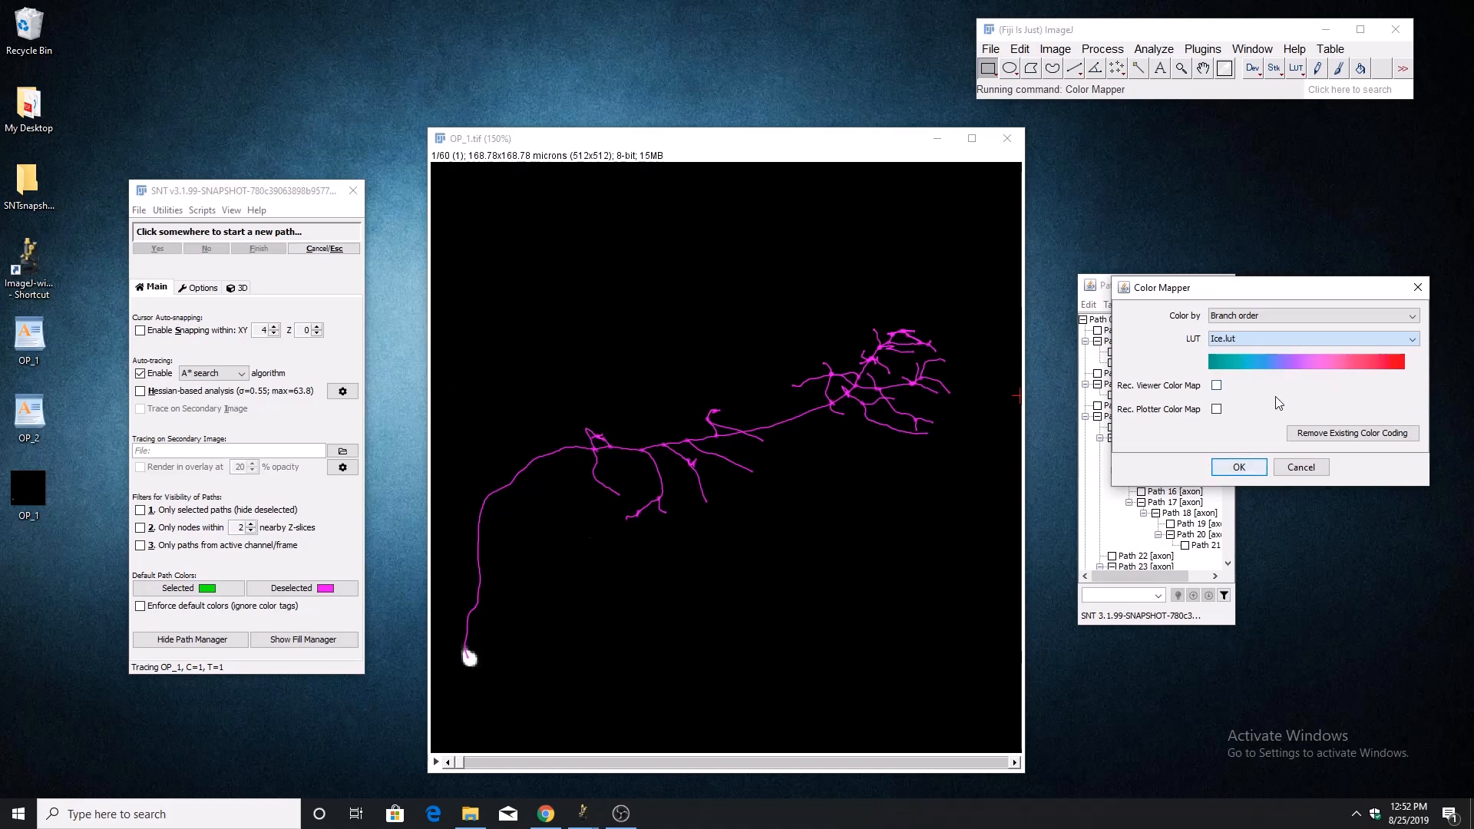
pyautogui.click(1239, 468)
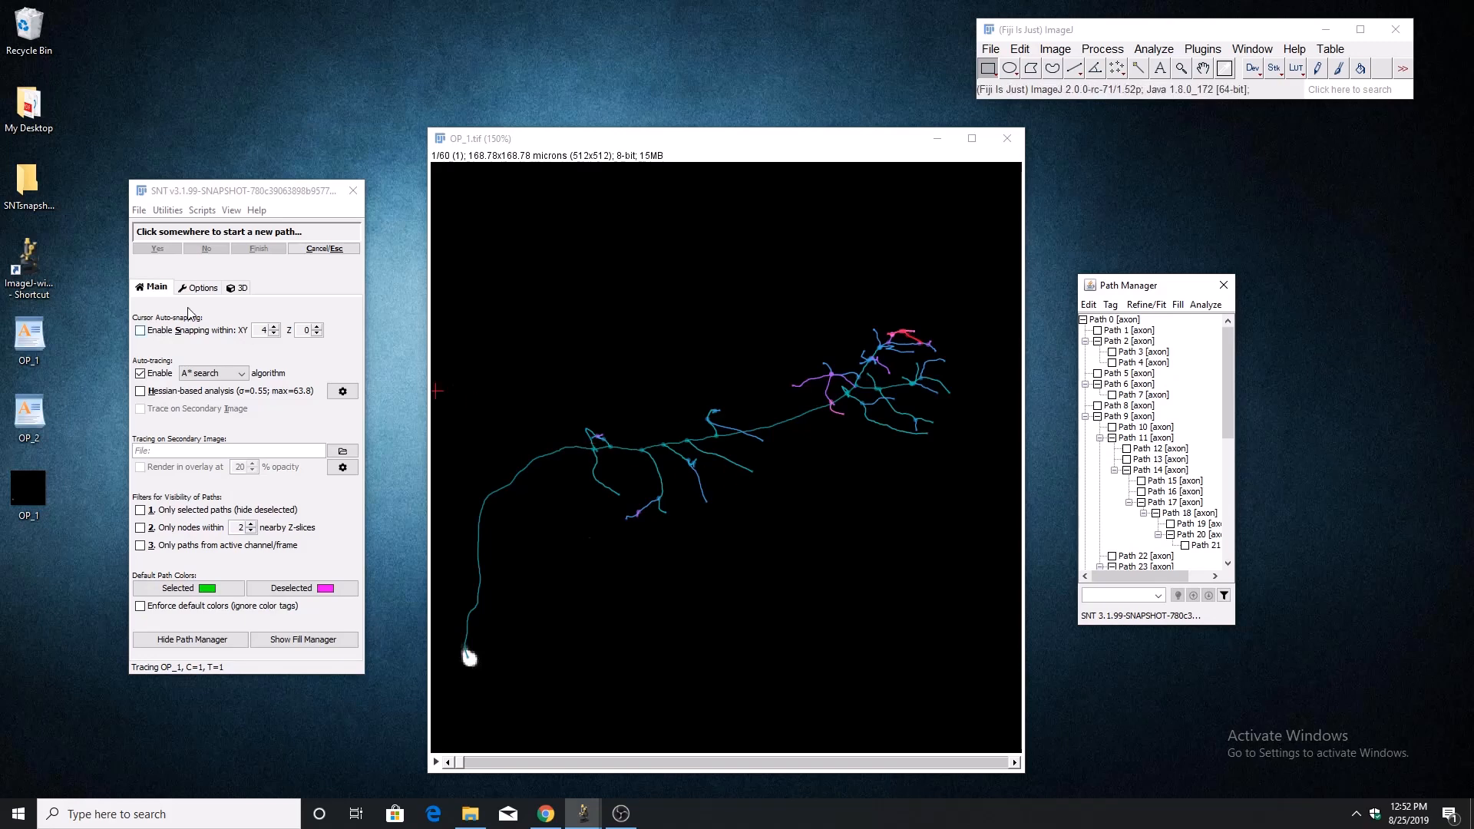
# Plot the traced paths in the Reconstruction Plotter and flip the plot vertically and horizontally, giving 180° X and Y rotations.
pyautogui.click(162, 211)
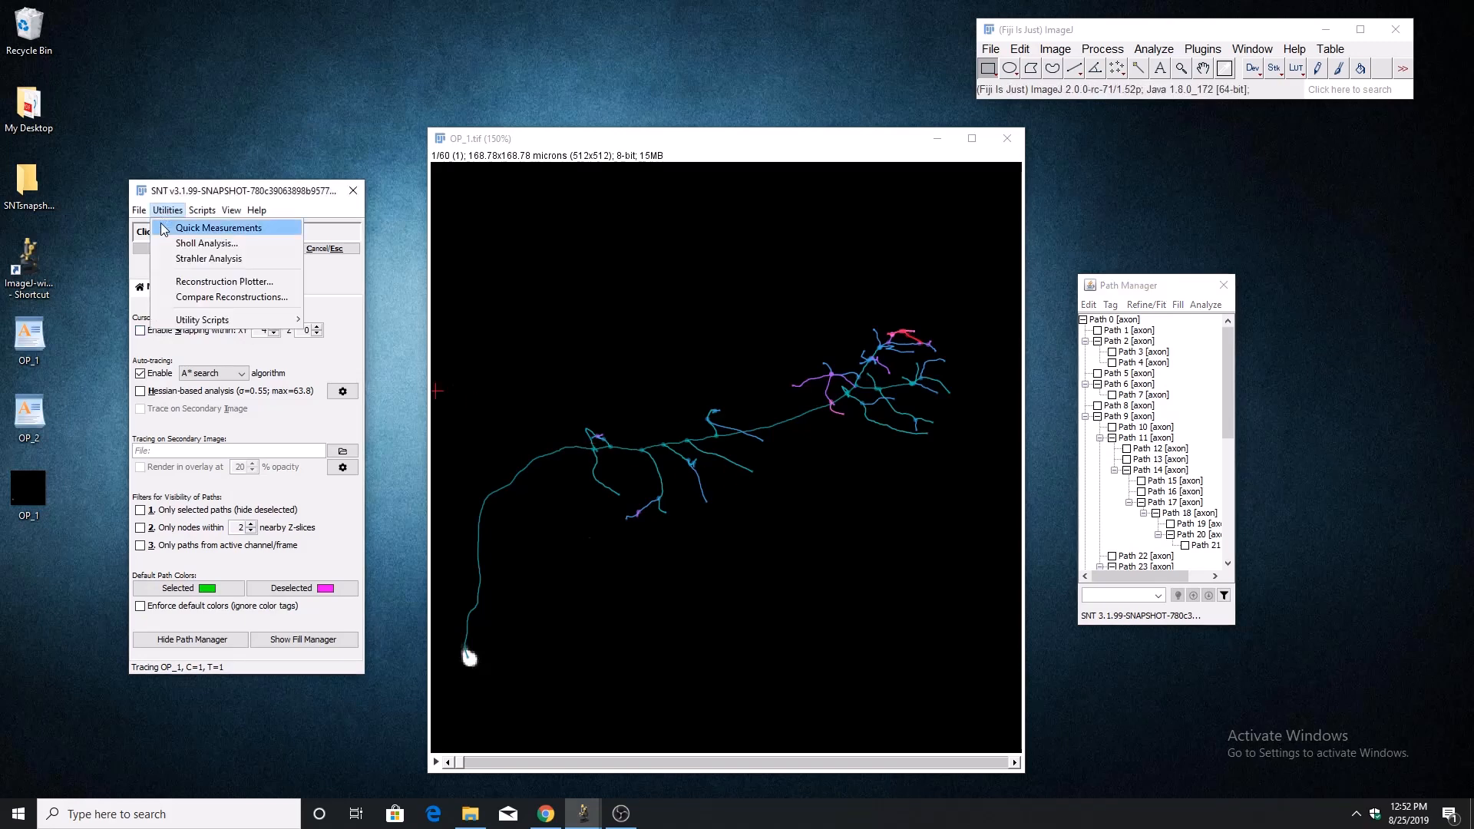
pyautogui.click(188, 281)
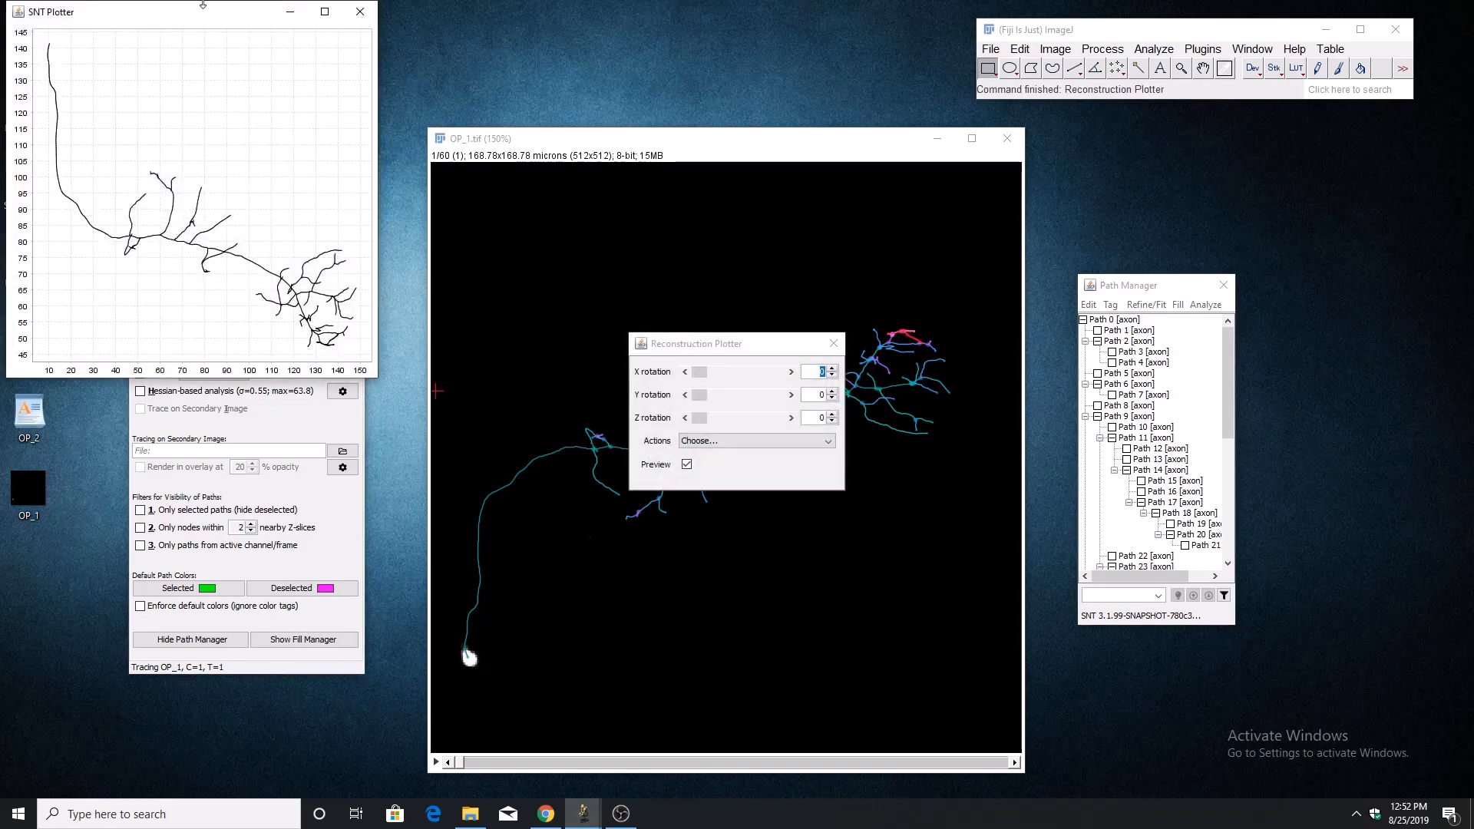
pyautogui.moveTo(198, 14); pyautogui.dragTo(347, 207)
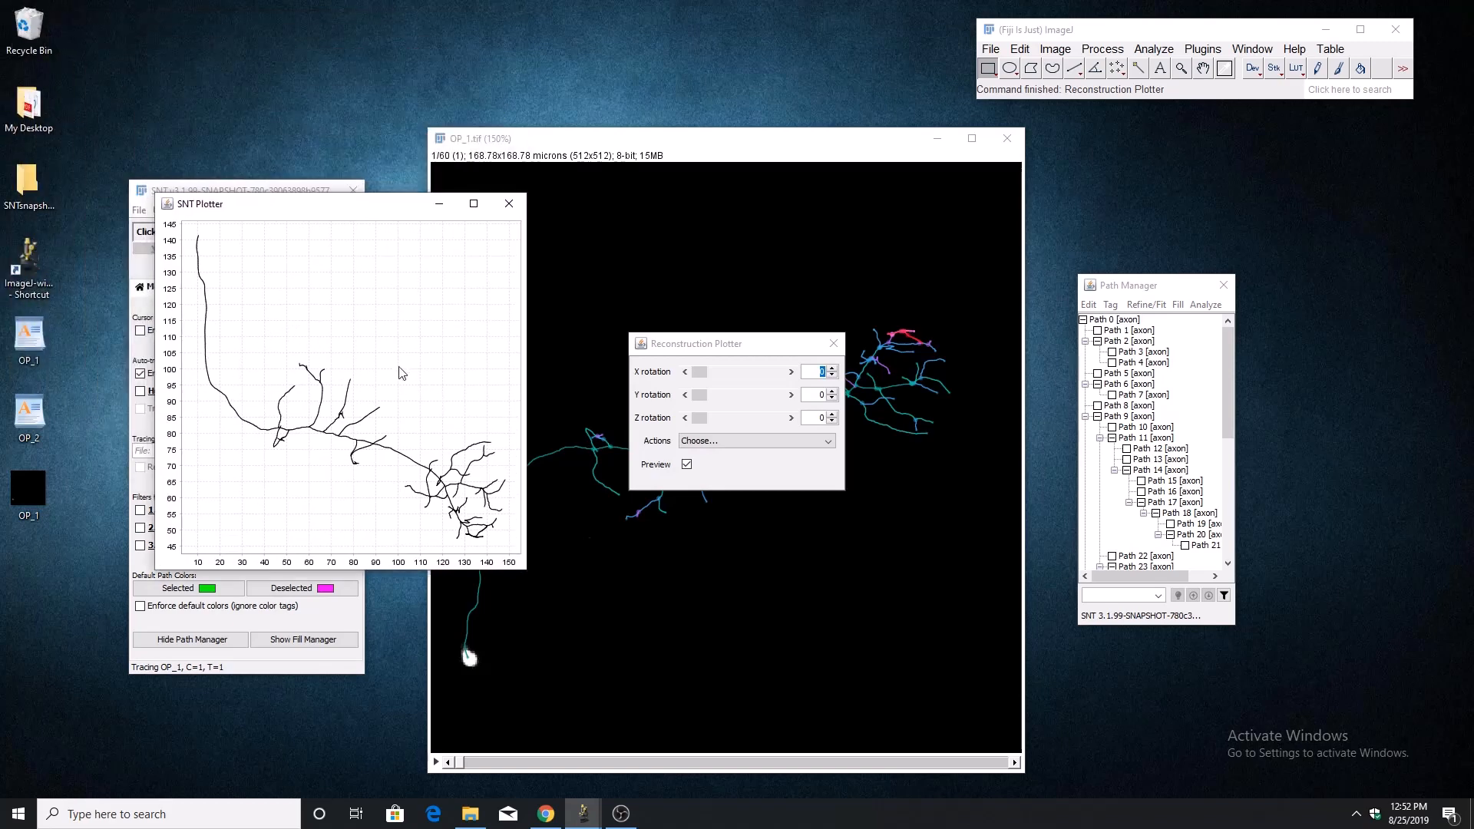
pyautogui.click(700, 386)
pyautogui.moveTo(698, 375)
pyautogui.mouseDown()
pyautogui.moveTo(732, 392)
pyautogui.moveTo(699, 395)
pyautogui.moveTo(720, 420)
pyautogui.moveTo(690, 423)
pyautogui.mouseUp()
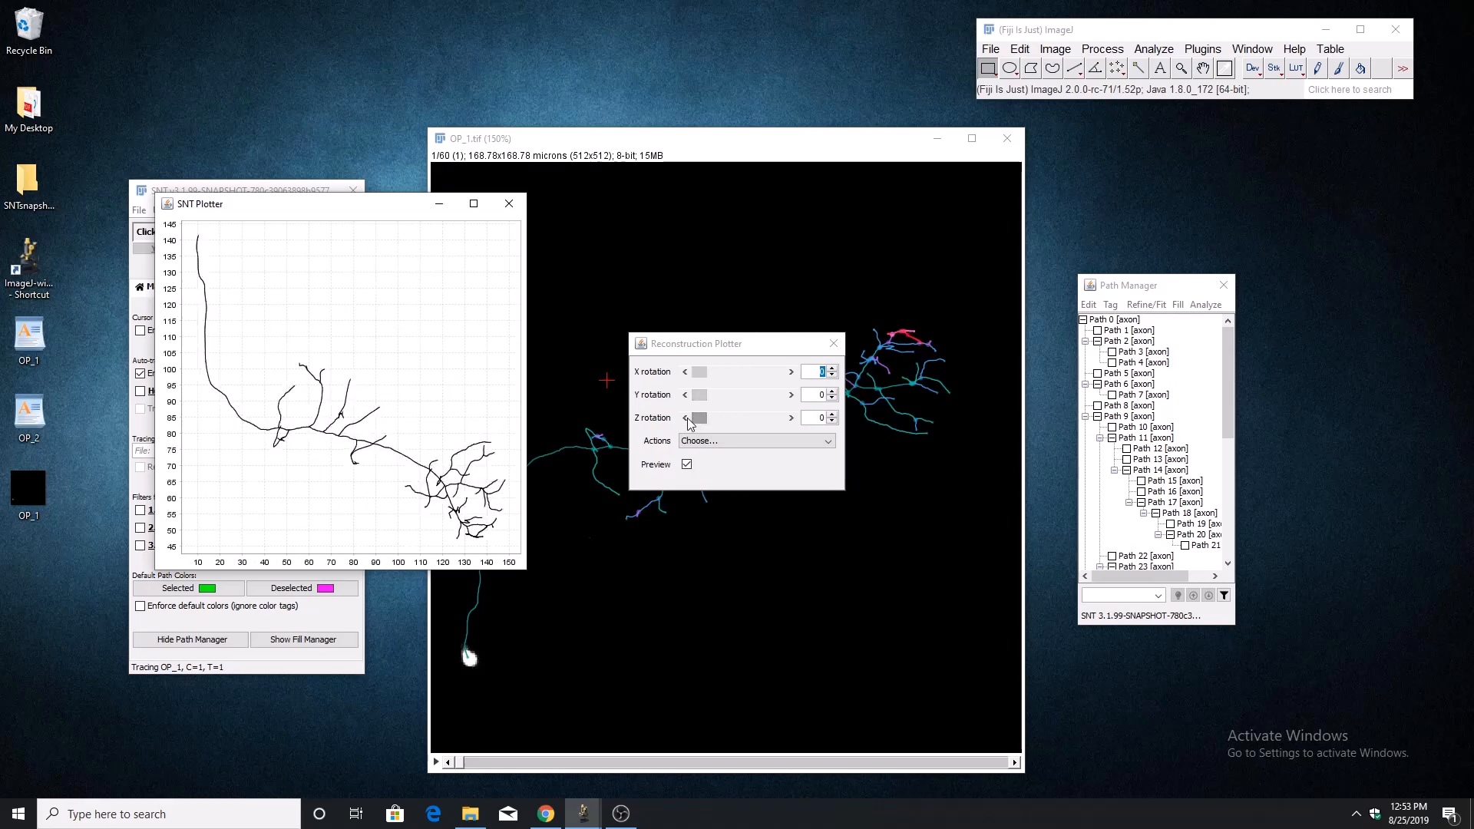
pyautogui.click(739, 442)
pyautogui.click(730, 483)
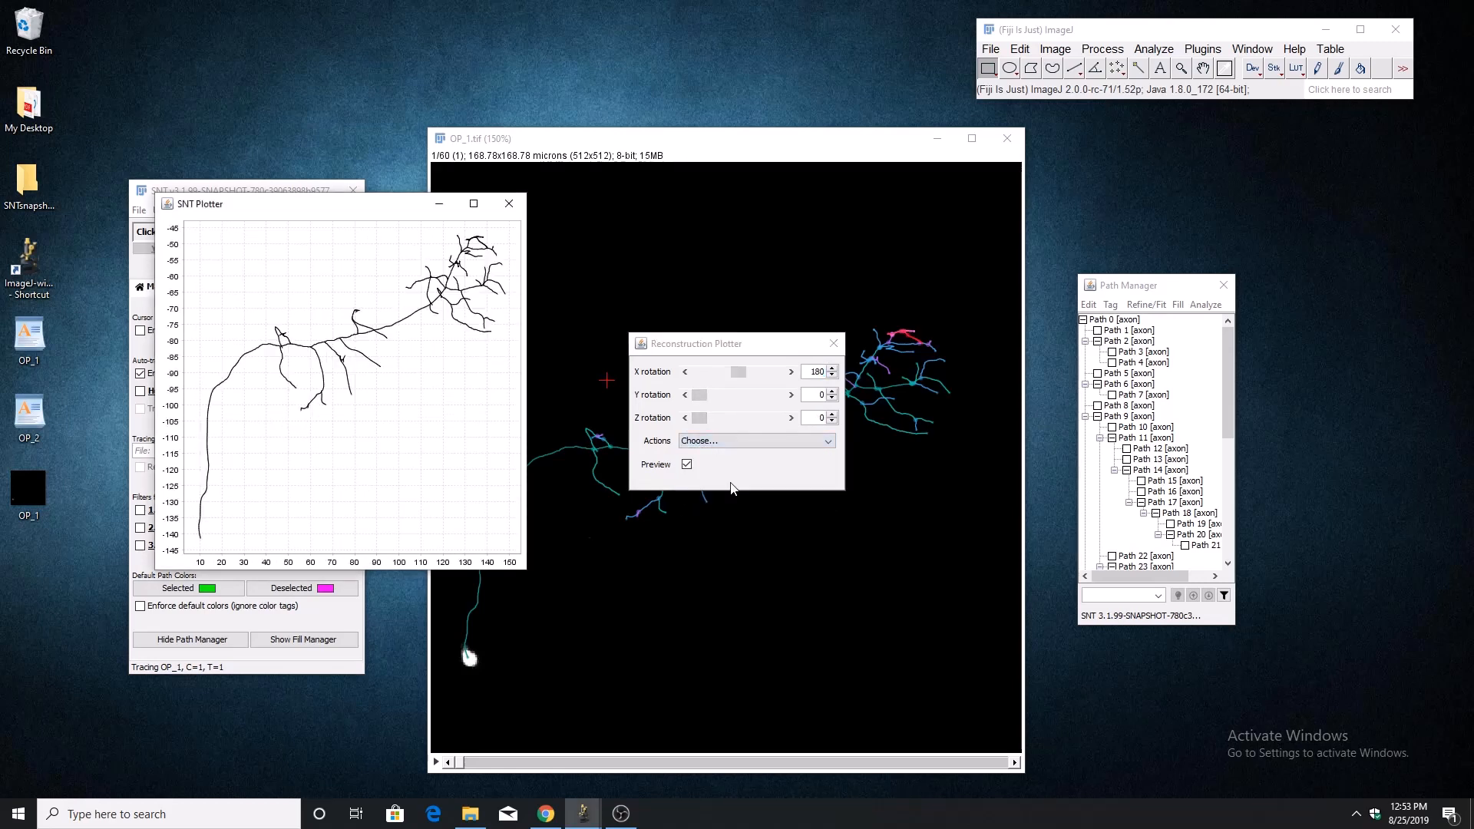
pyautogui.click(740, 444)
pyautogui.click(741, 462)
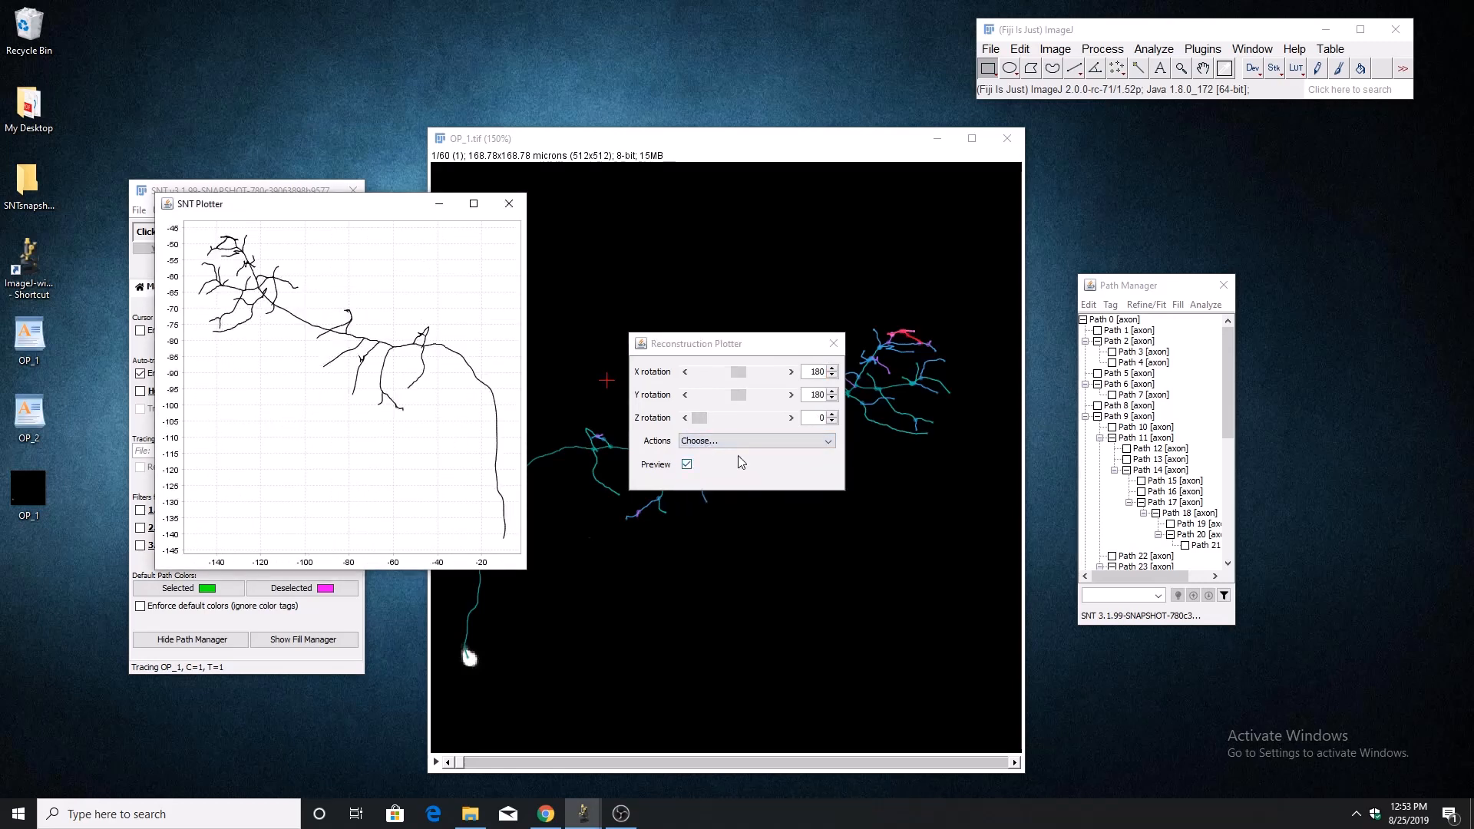
# Render the final colorized plot of the rotated reconstruction, set it beside the preview, and look at its export options.
pyautogui.click(734, 442)
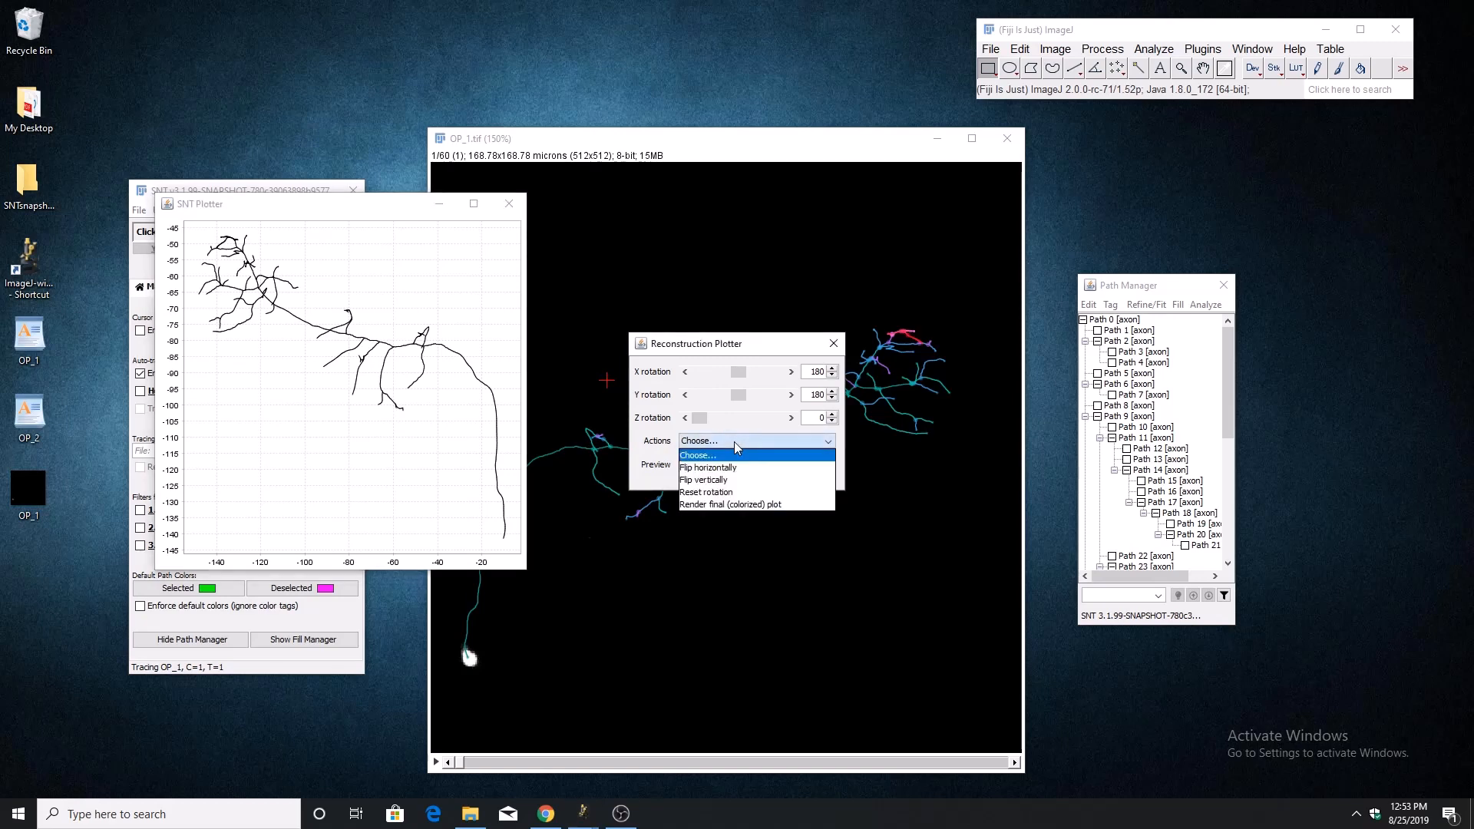
pyautogui.click(726, 504)
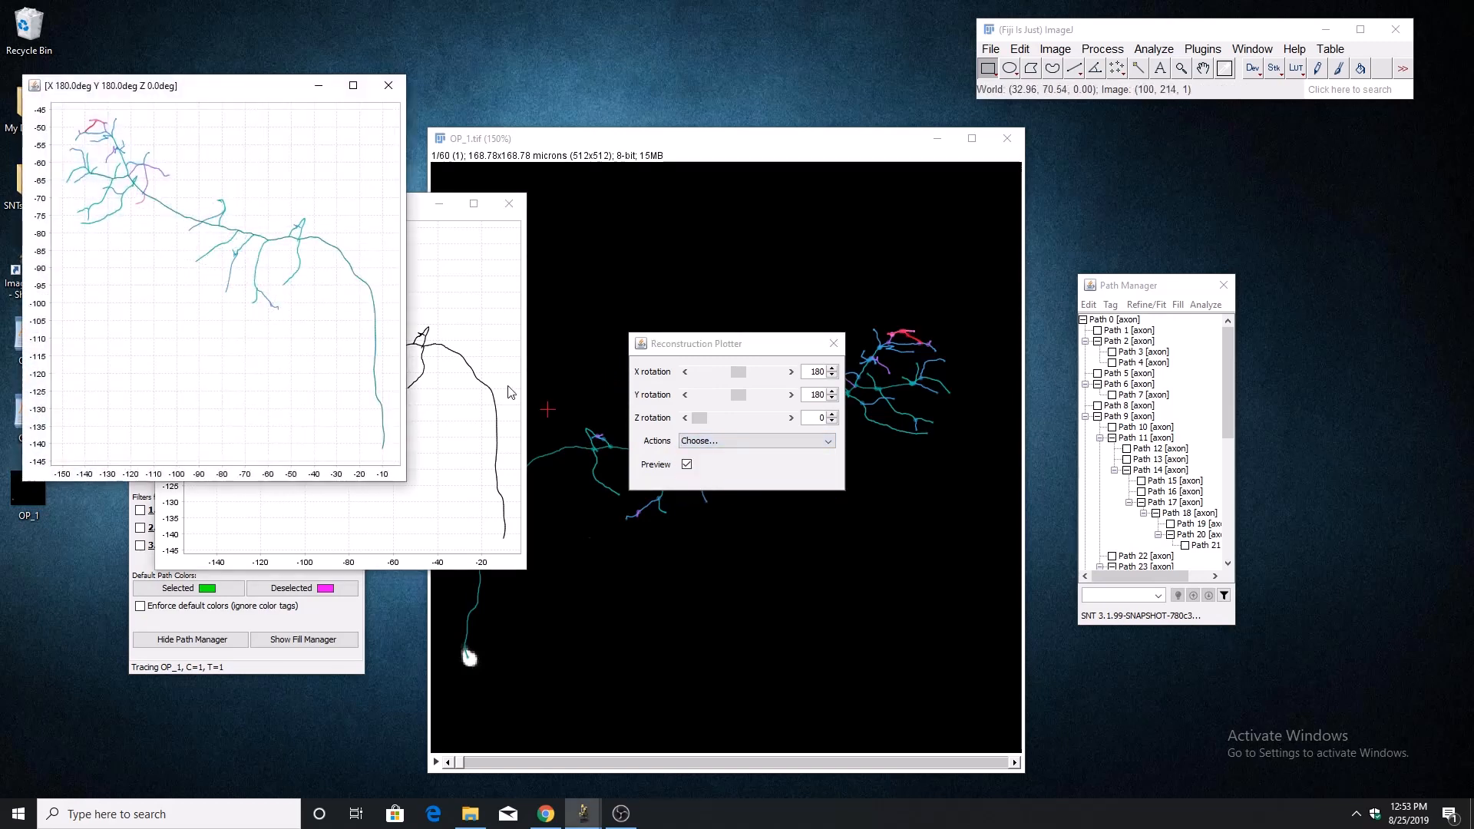
pyautogui.moveTo(235, 90); pyautogui.dragTo(821, 244)
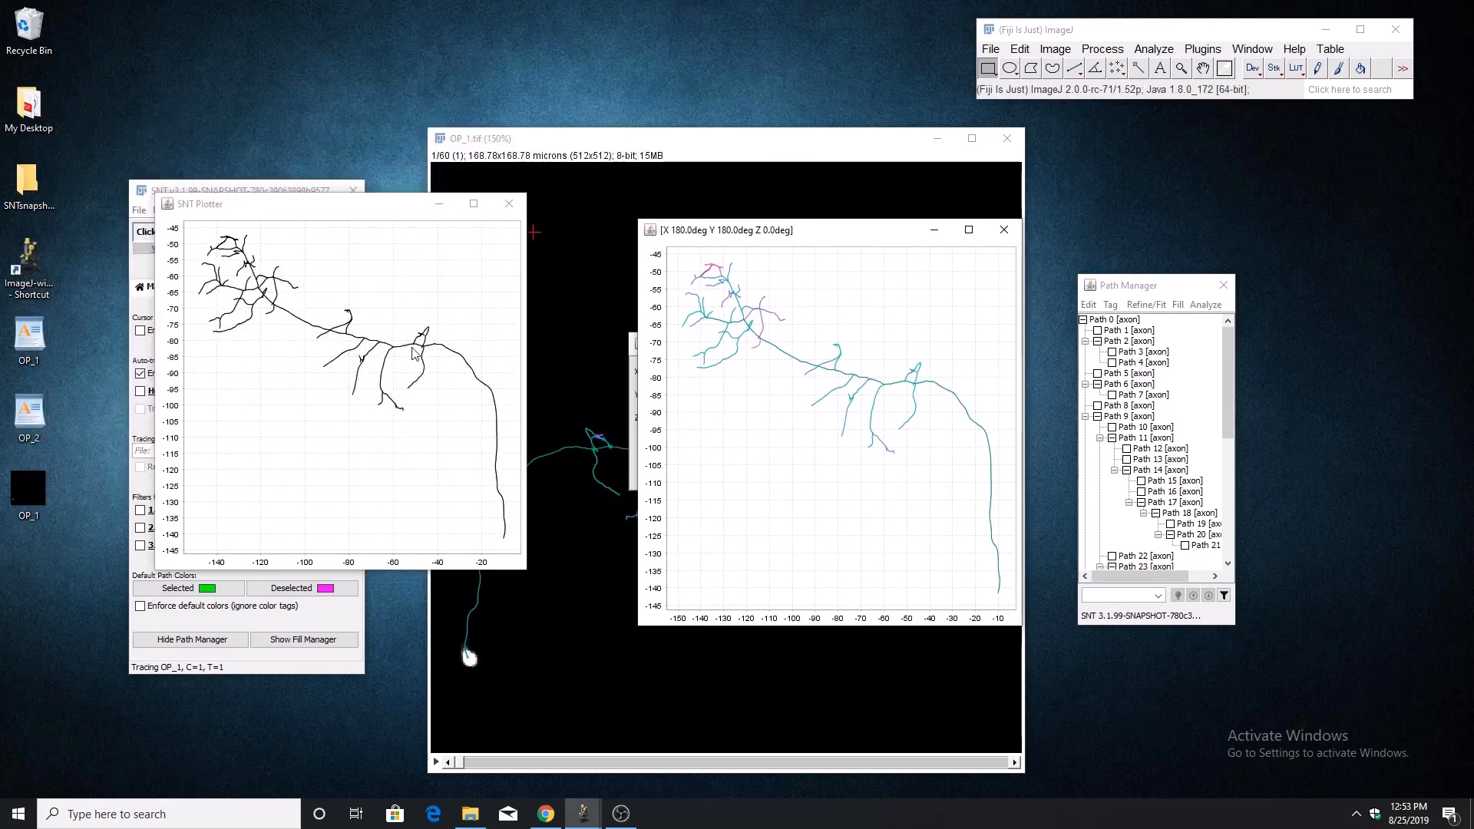
pyautogui.moveTo(743, 231); pyautogui.dragTo(1087, 276)
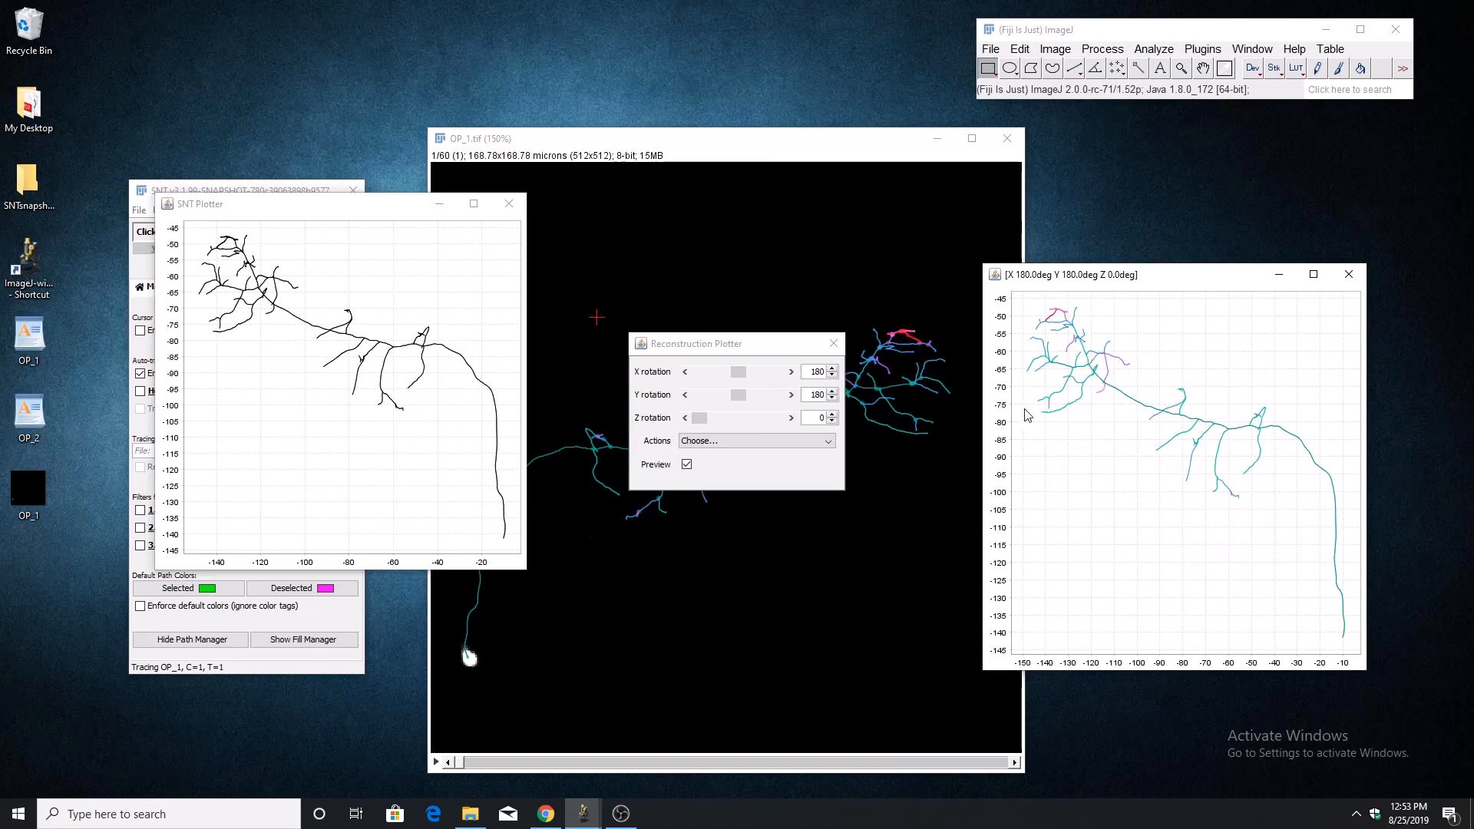
pyautogui.rightClick(1171, 429)
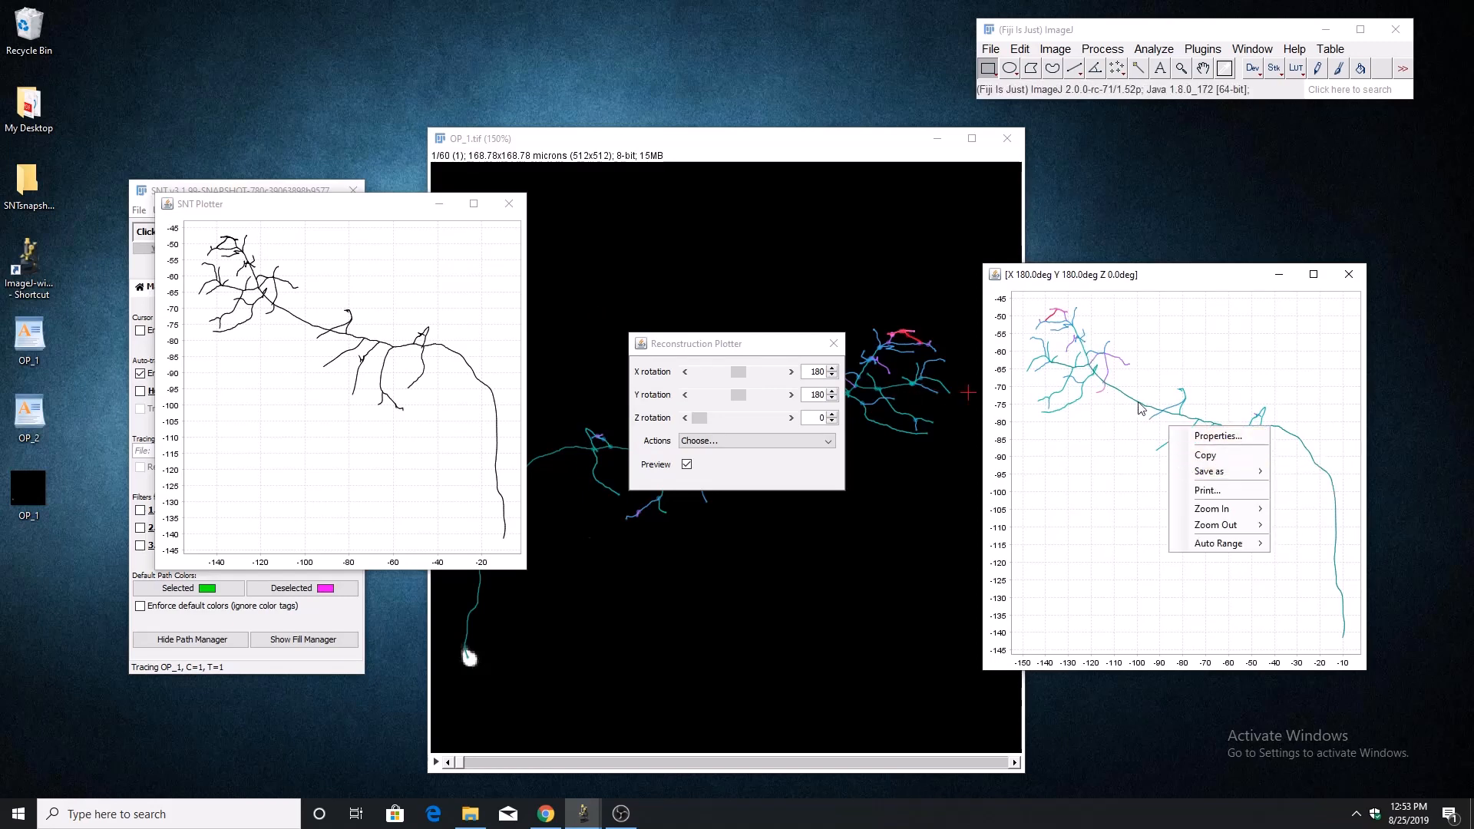
pyautogui.moveTo(1145, 275); pyautogui.dragTo(1098, 267)
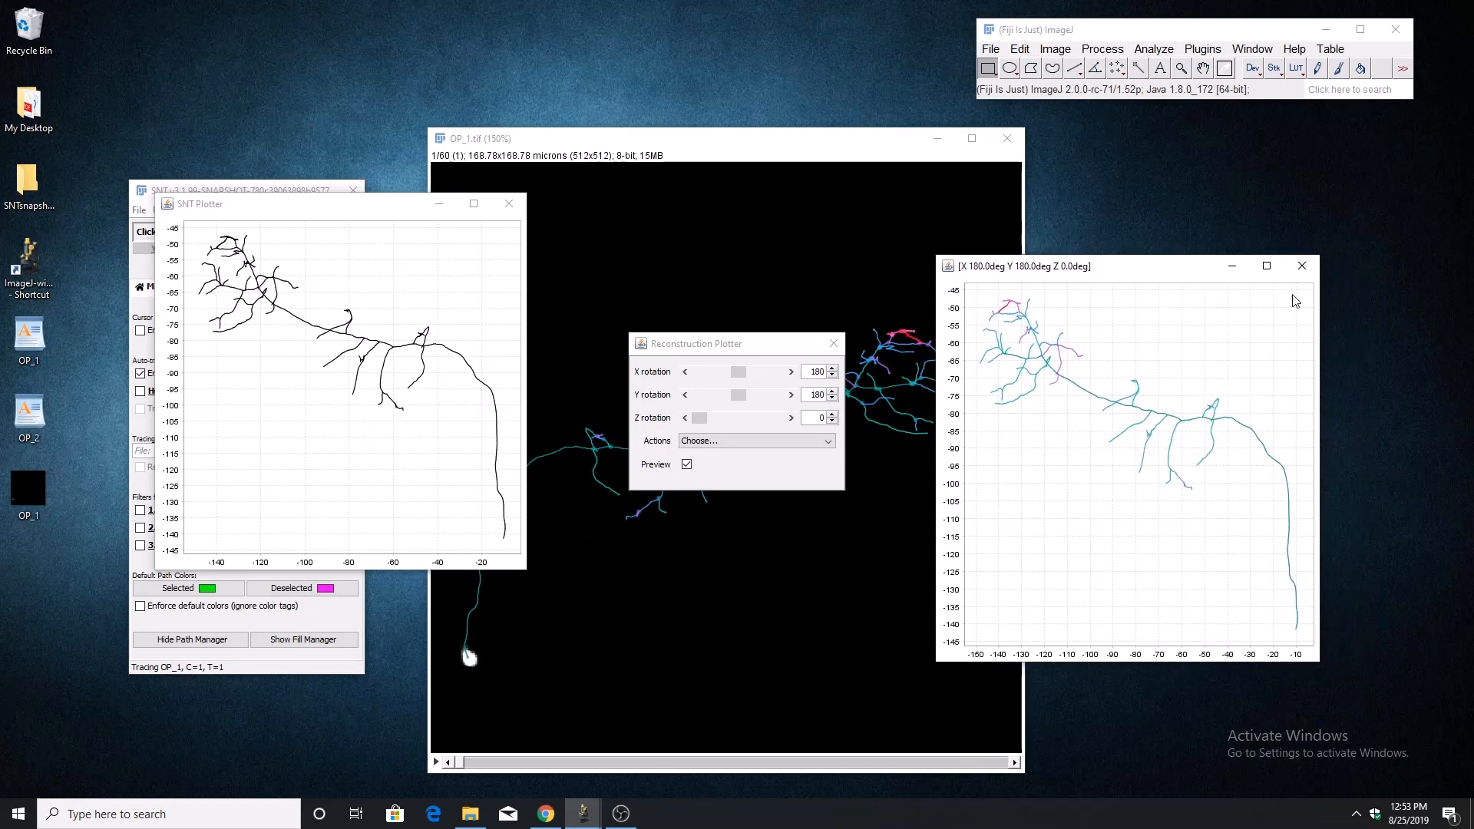
# Close the colorized plot, the Reconstruction Plotter settings and the SNT Plotter preview.
pyautogui.click(1302, 266)
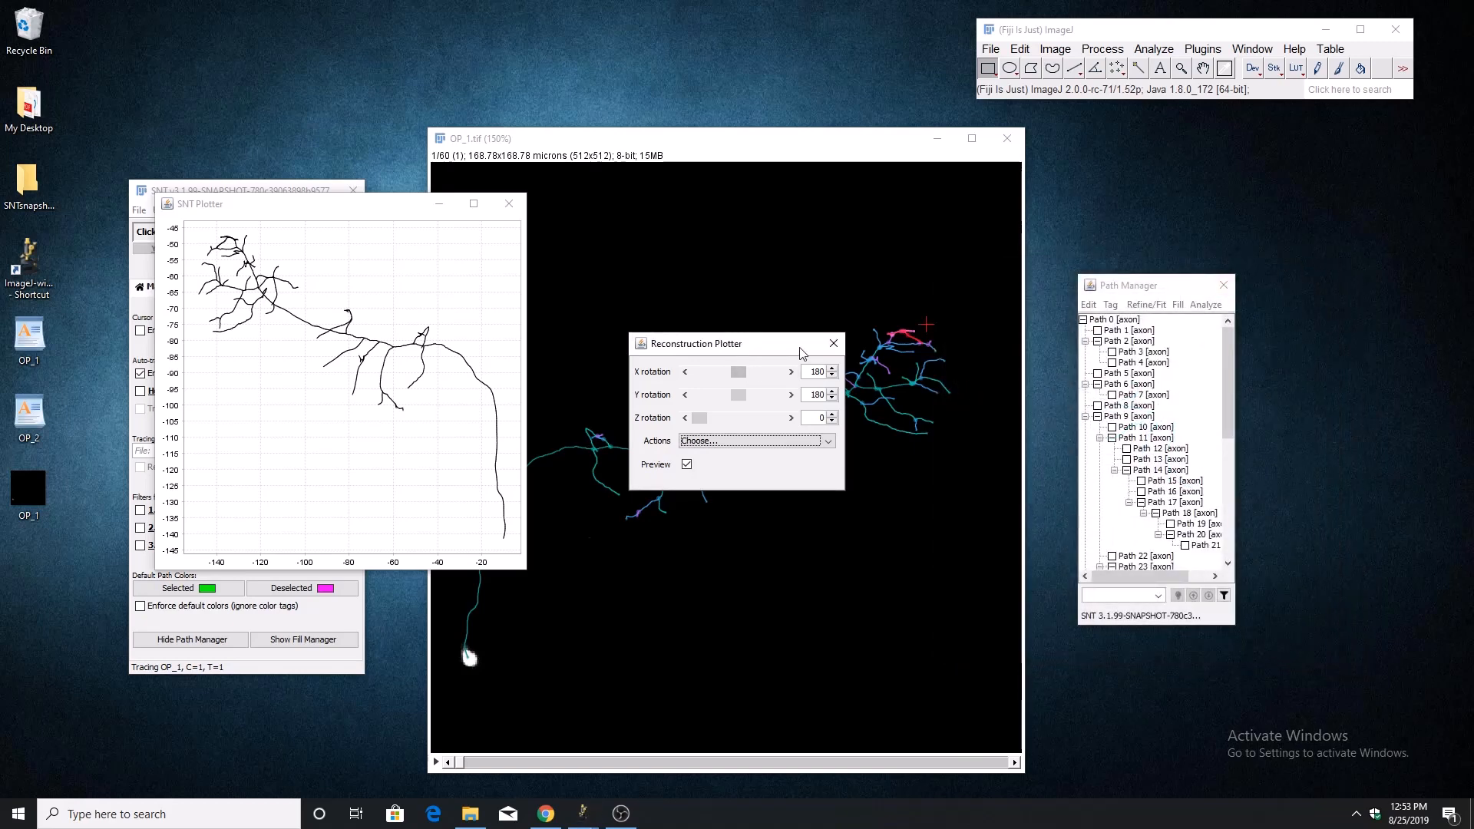
pyautogui.click(834, 343)
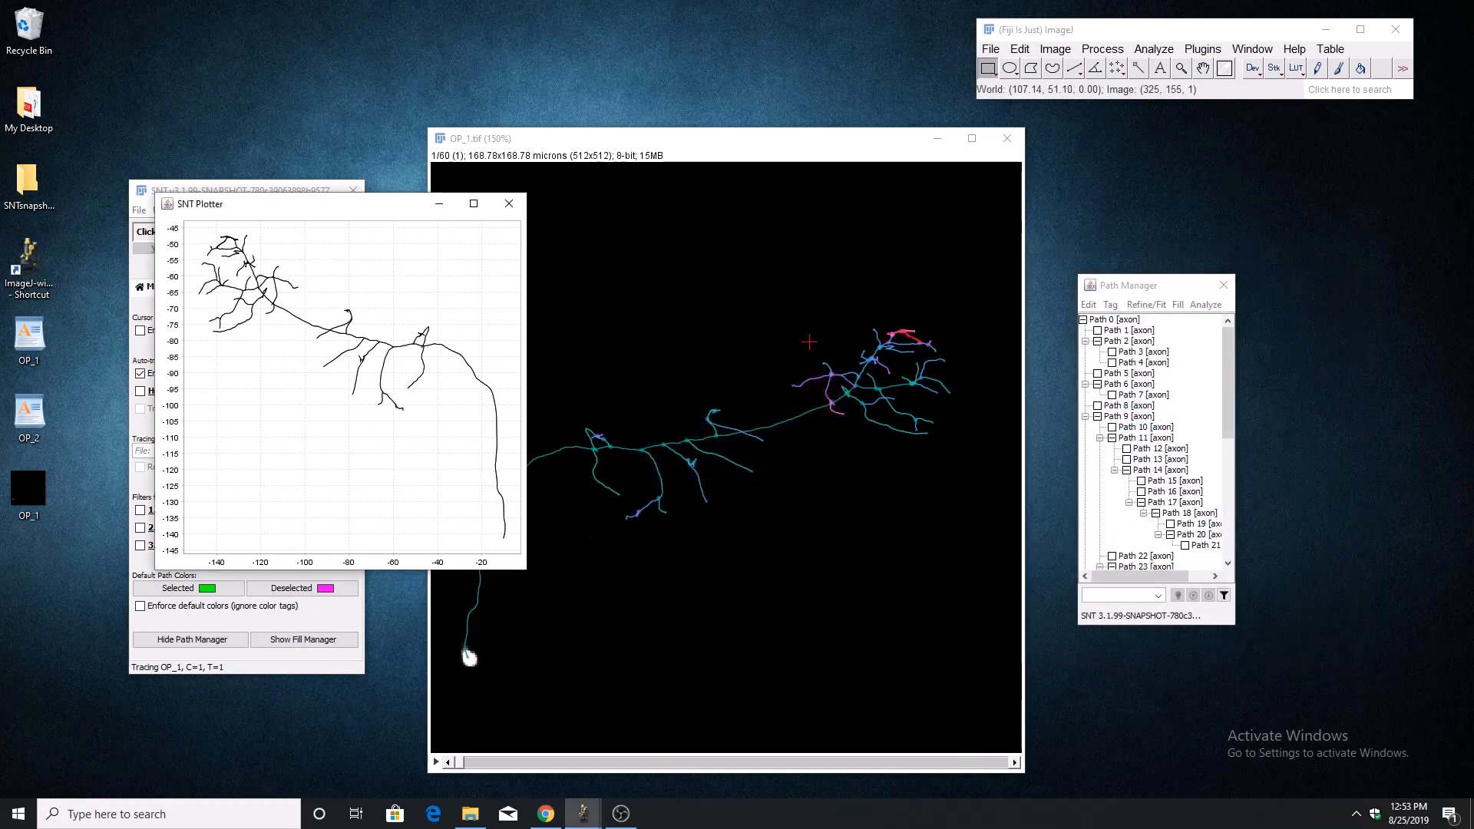
pyautogui.click(509, 204)
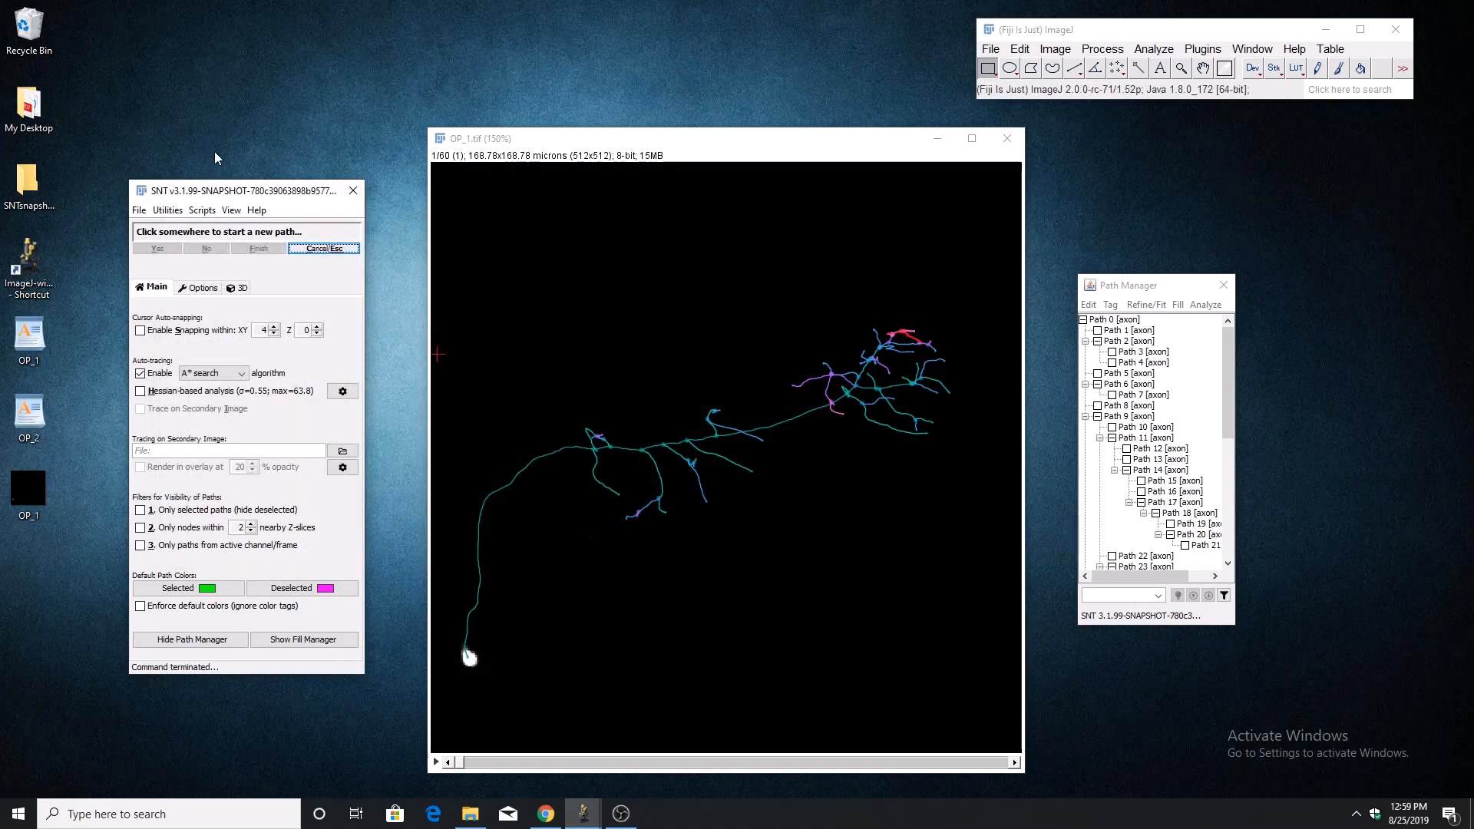
# Compare the two reconstructions OP_1.swc in green and OP_2.swc in magenta, and inspect their 3D overlay.
pyautogui.click(164, 211)
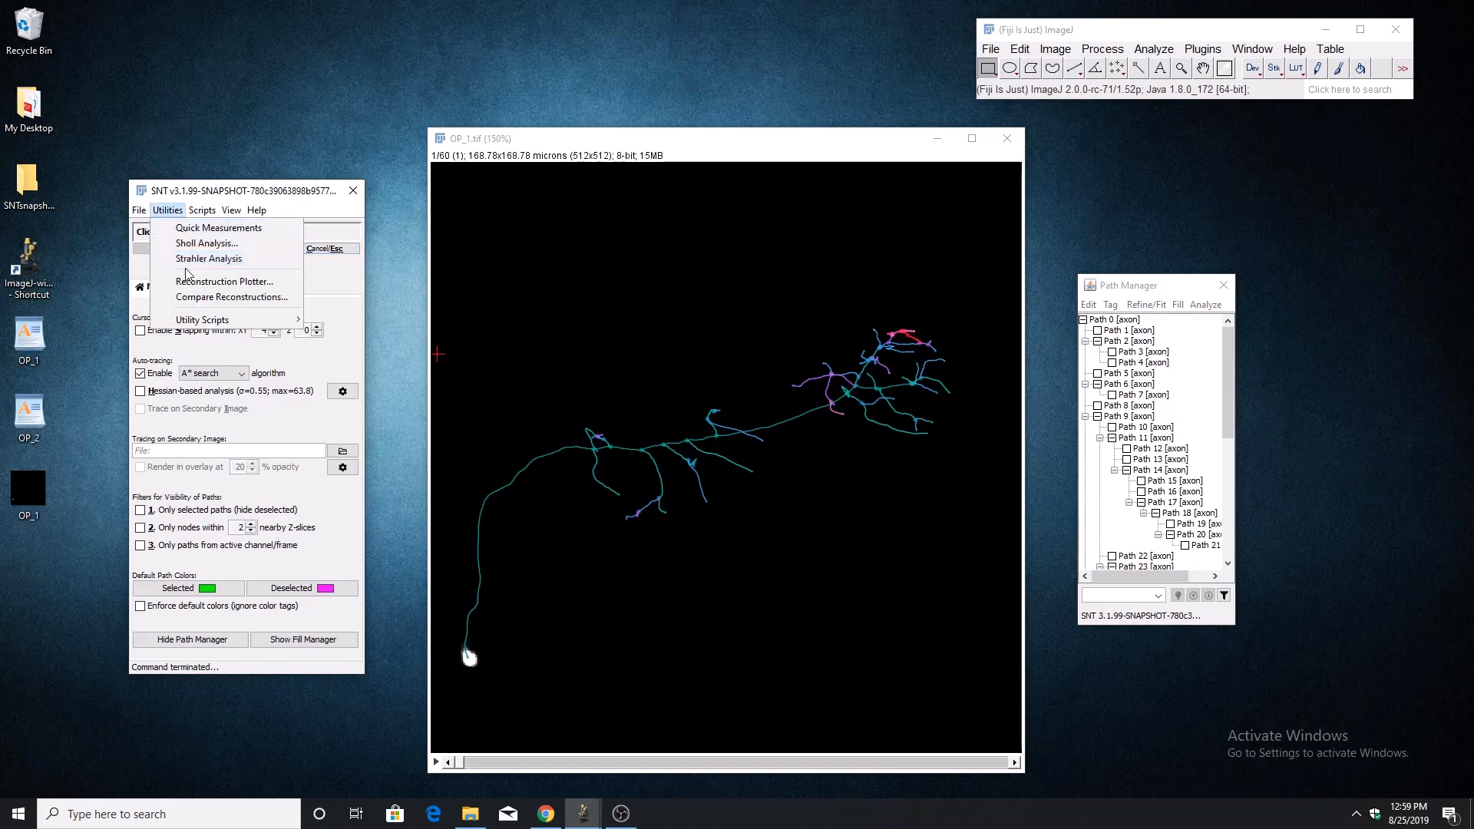
pyautogui.click(192, 299)
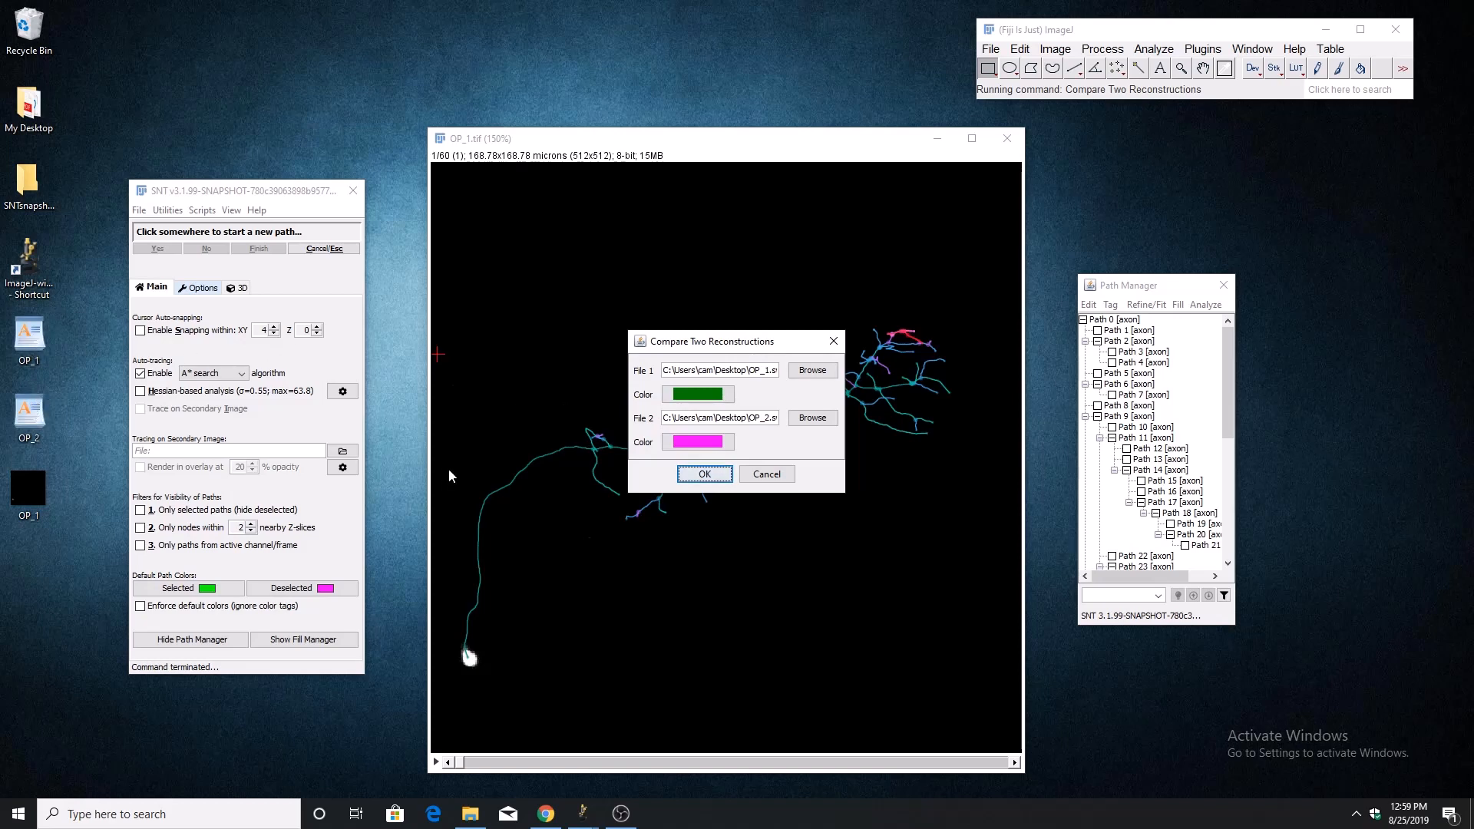
pyautogui.click(702, 475)
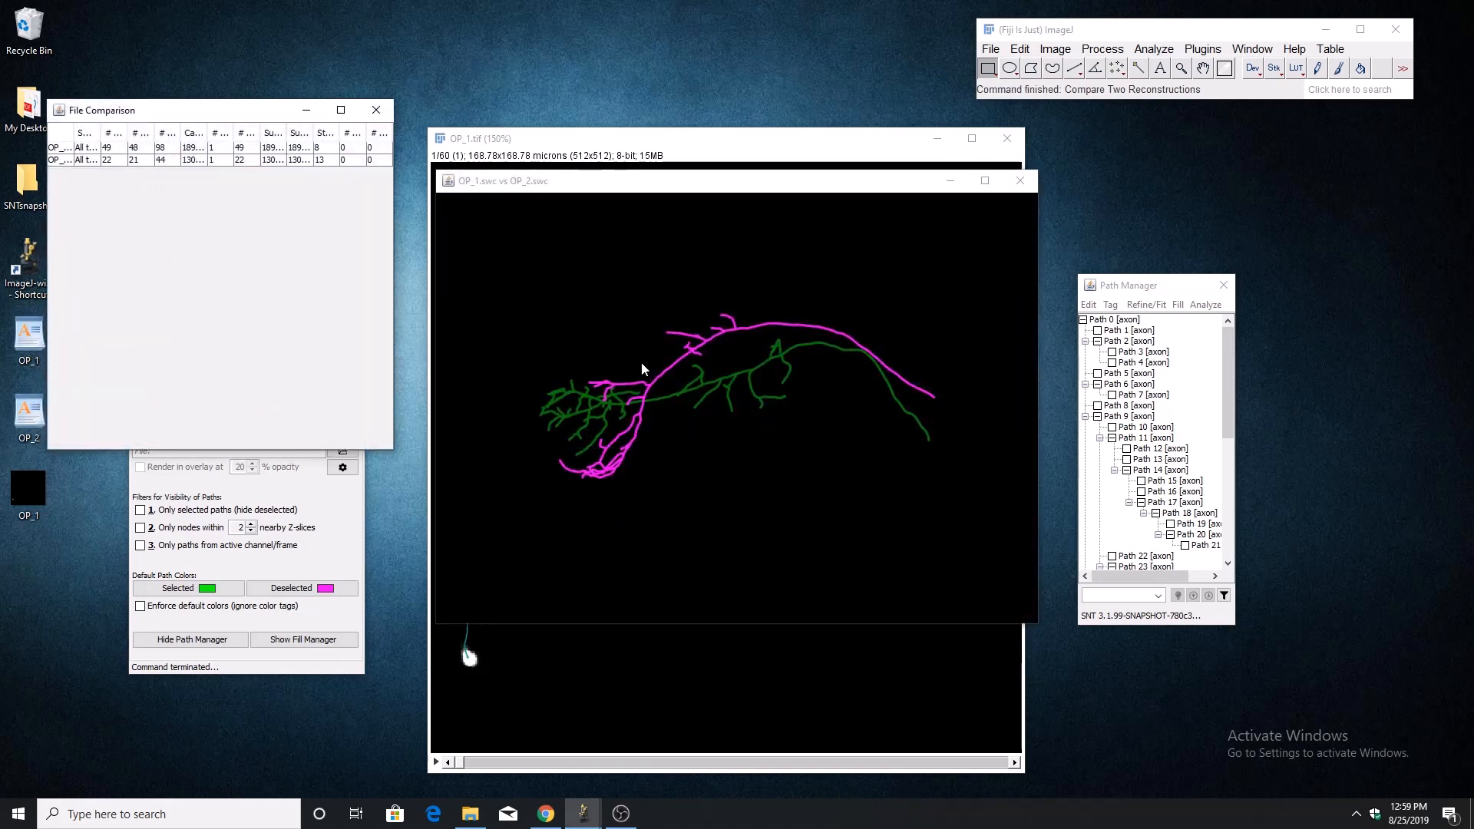
pyautogui.moveTo(628, 453); pyautogui.dragTo(539, 508)
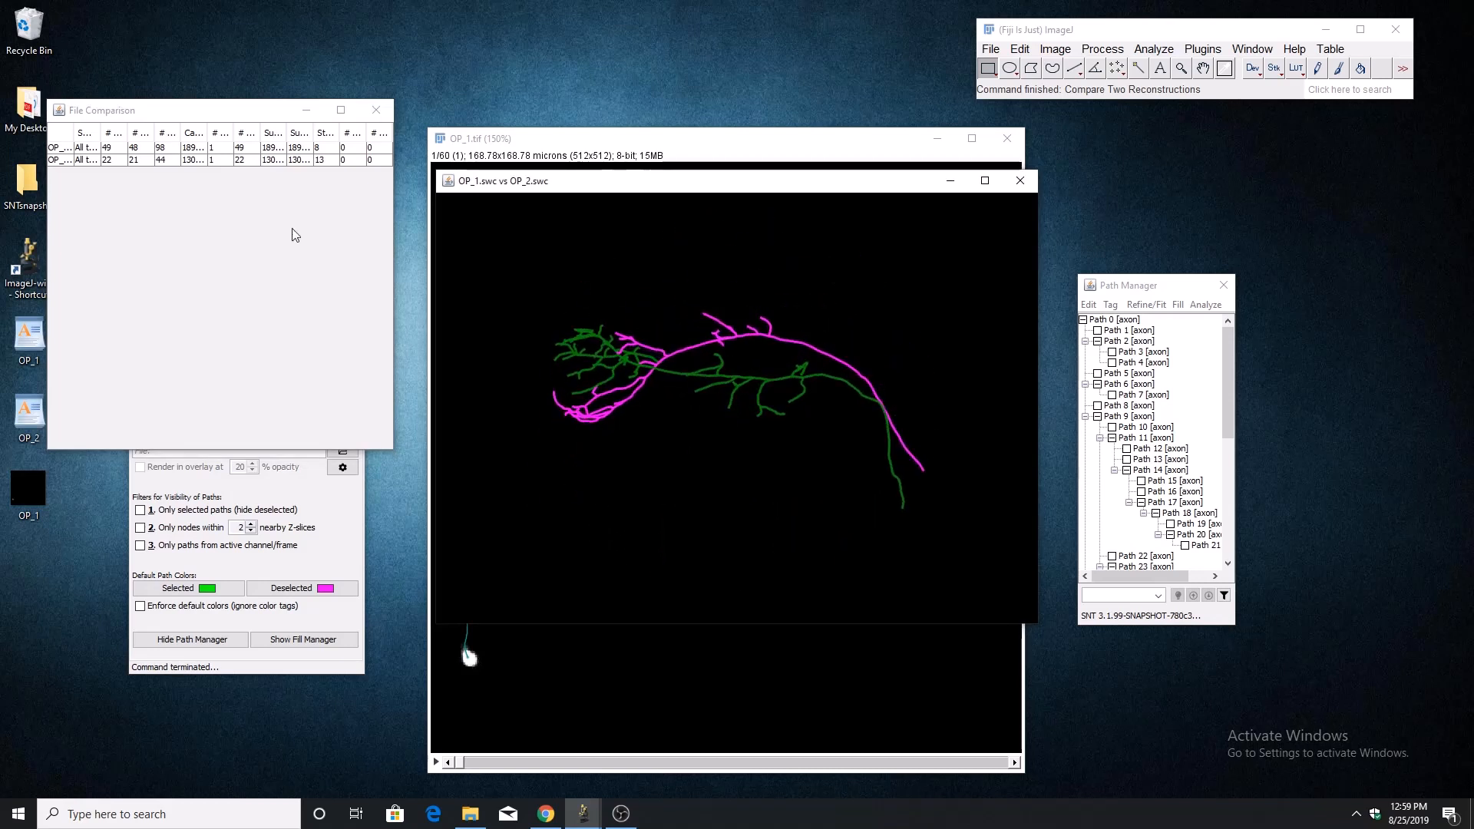
# Enlarge the File Comparison table to full screen, examine the measurements of both reconstructions, and close it.
pyautogui.moveTo(208, 110); pyautogui.dragTo(433, 249)
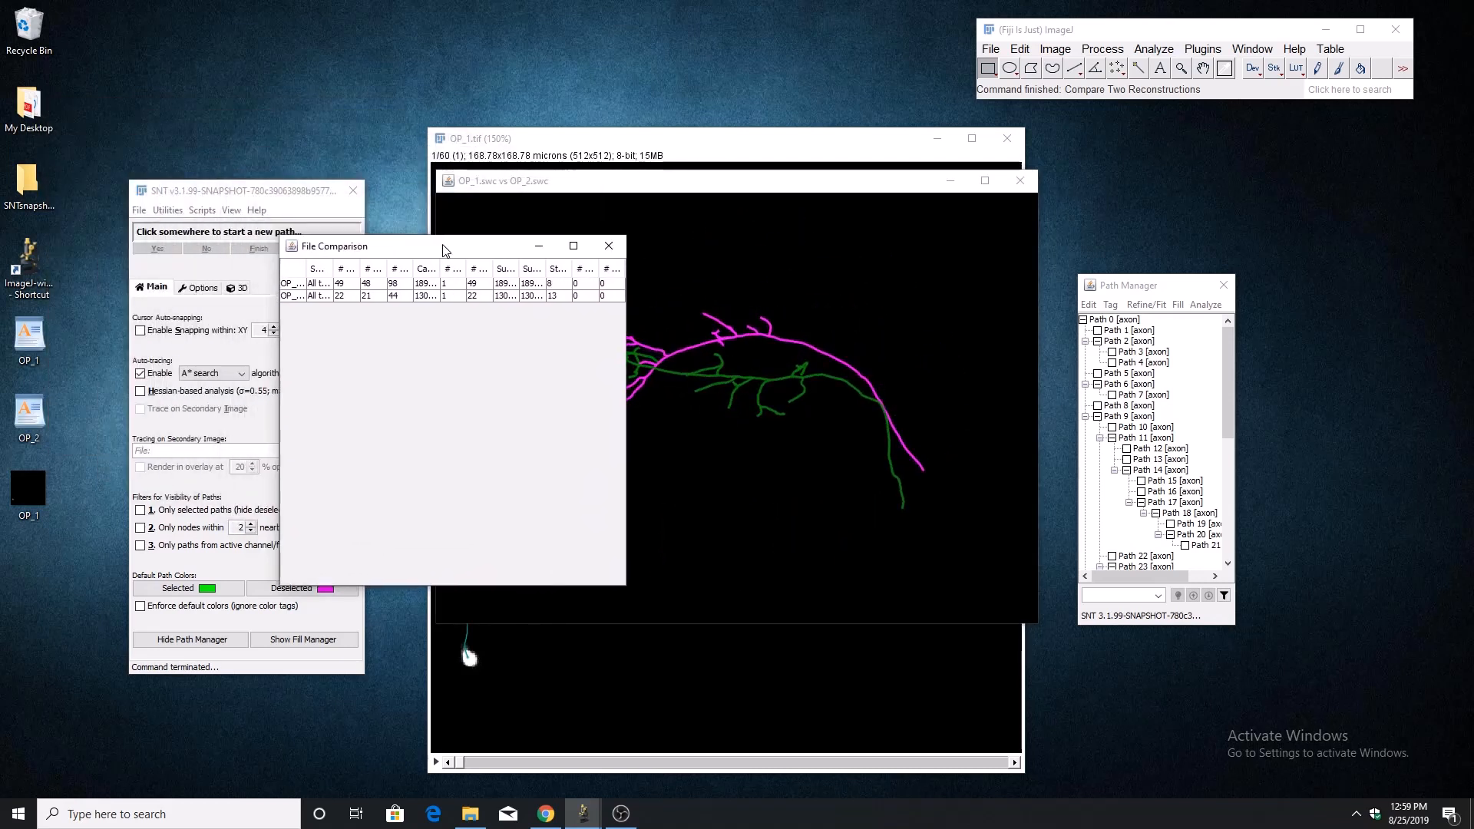
pyautogui.click(566, 247)
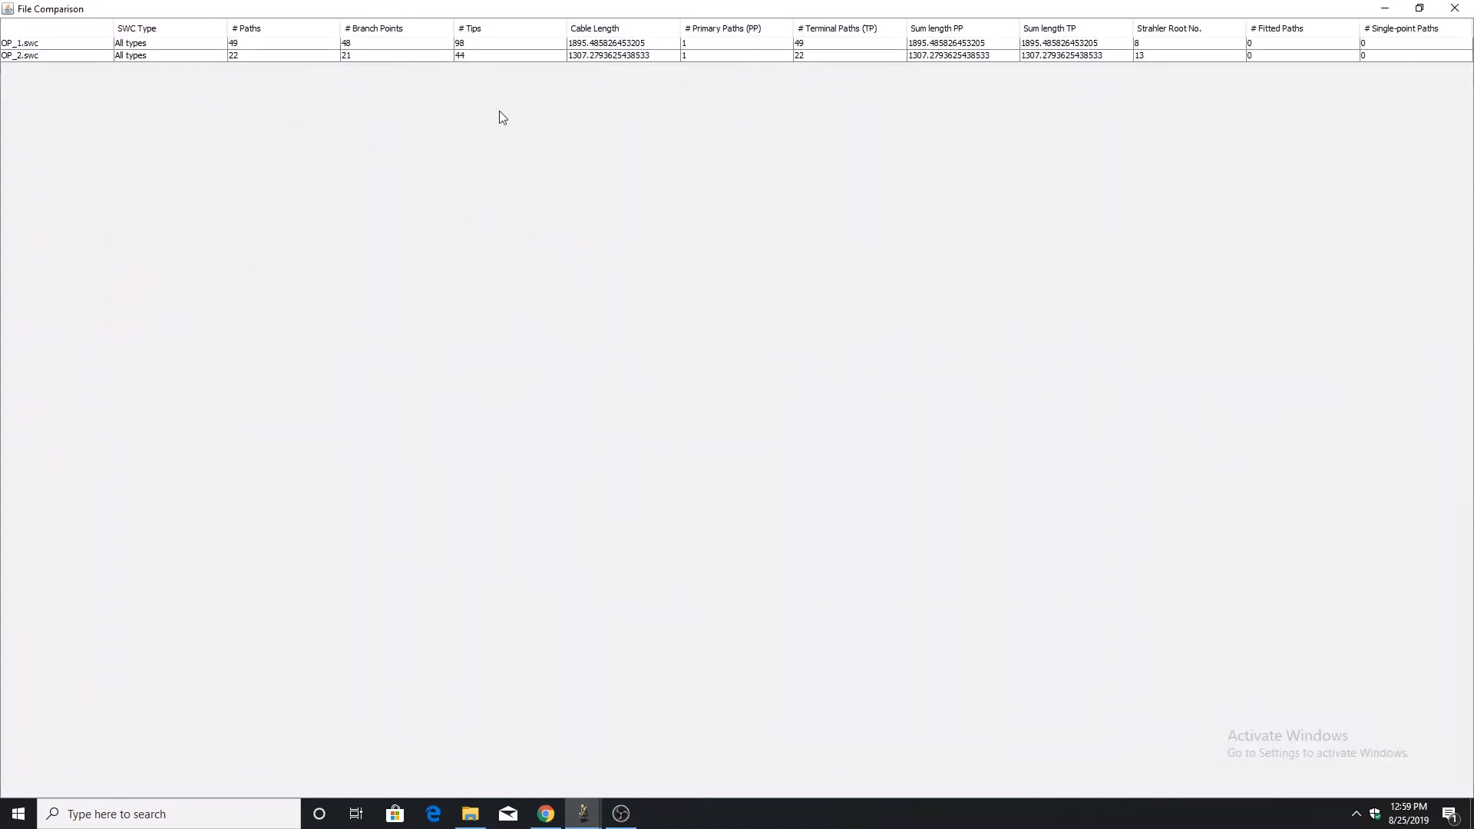
pyautogui.click(1454, 8)
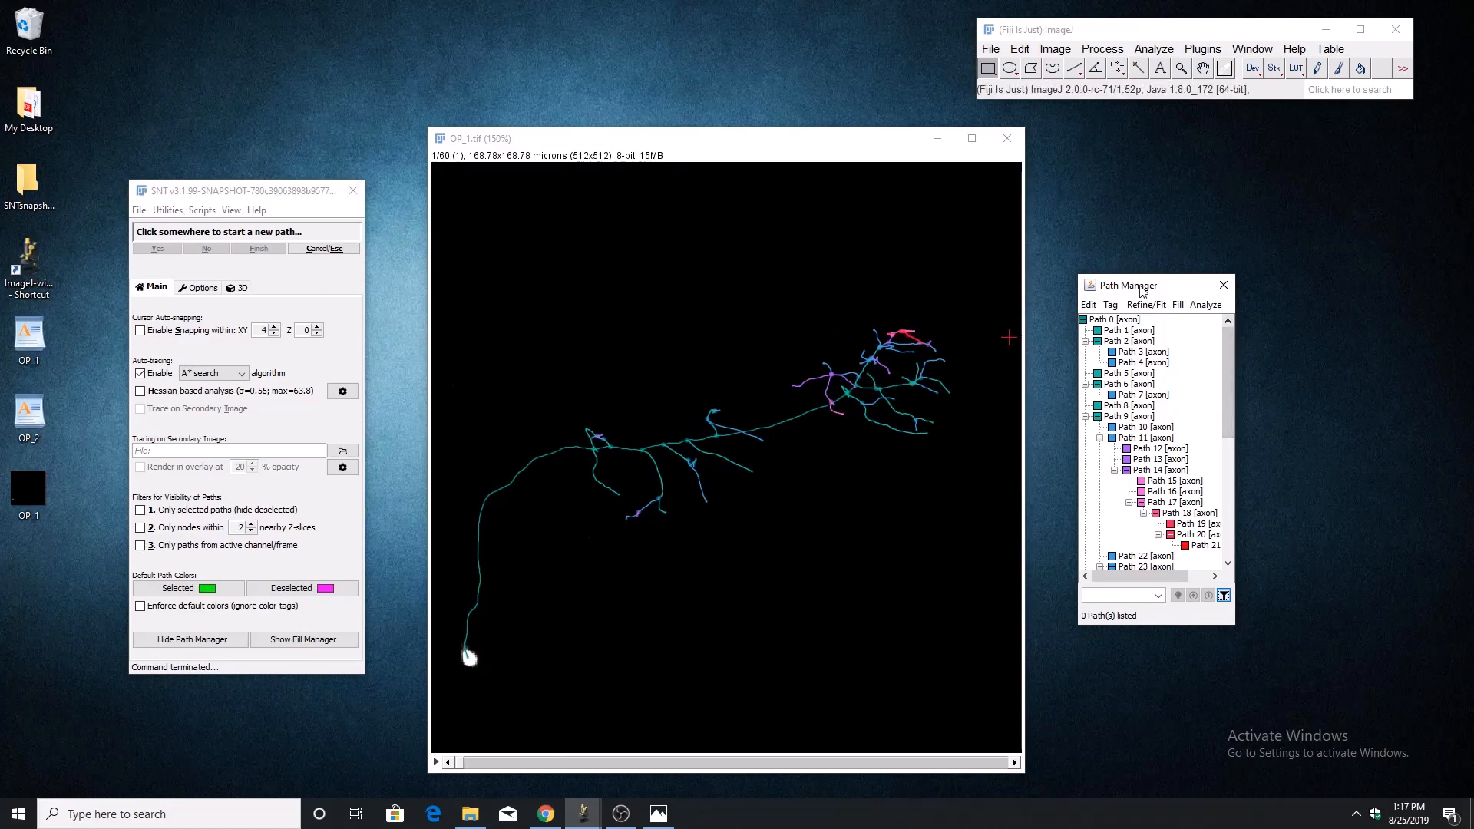
# Look at the path analysis commands, and try selecting Path 0, Path 1, Path 2 and Path 5 together before clearing the selection.
pyautogui.click(1204, 306)
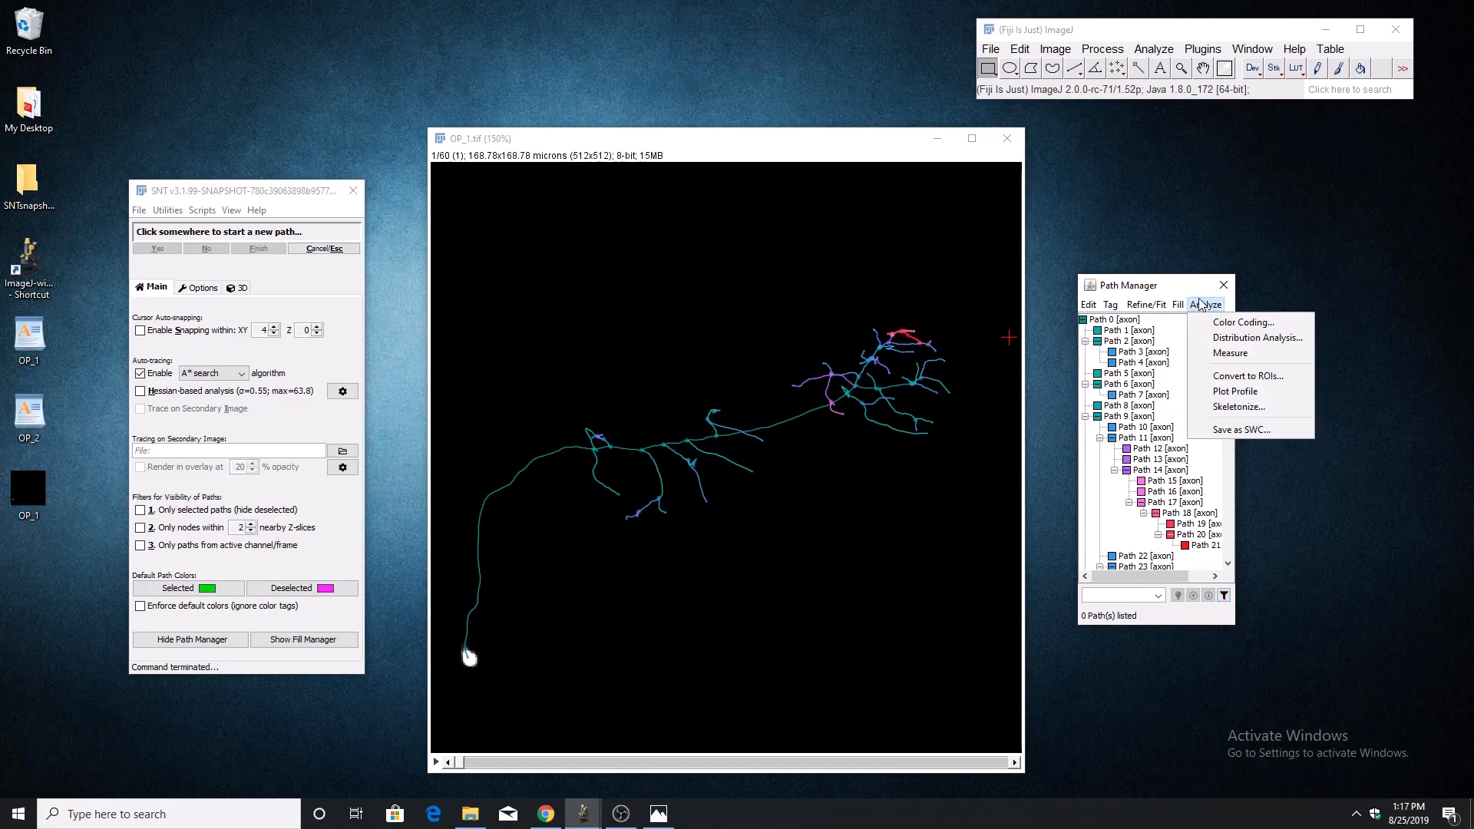
pyautogui.click(1195, 297)
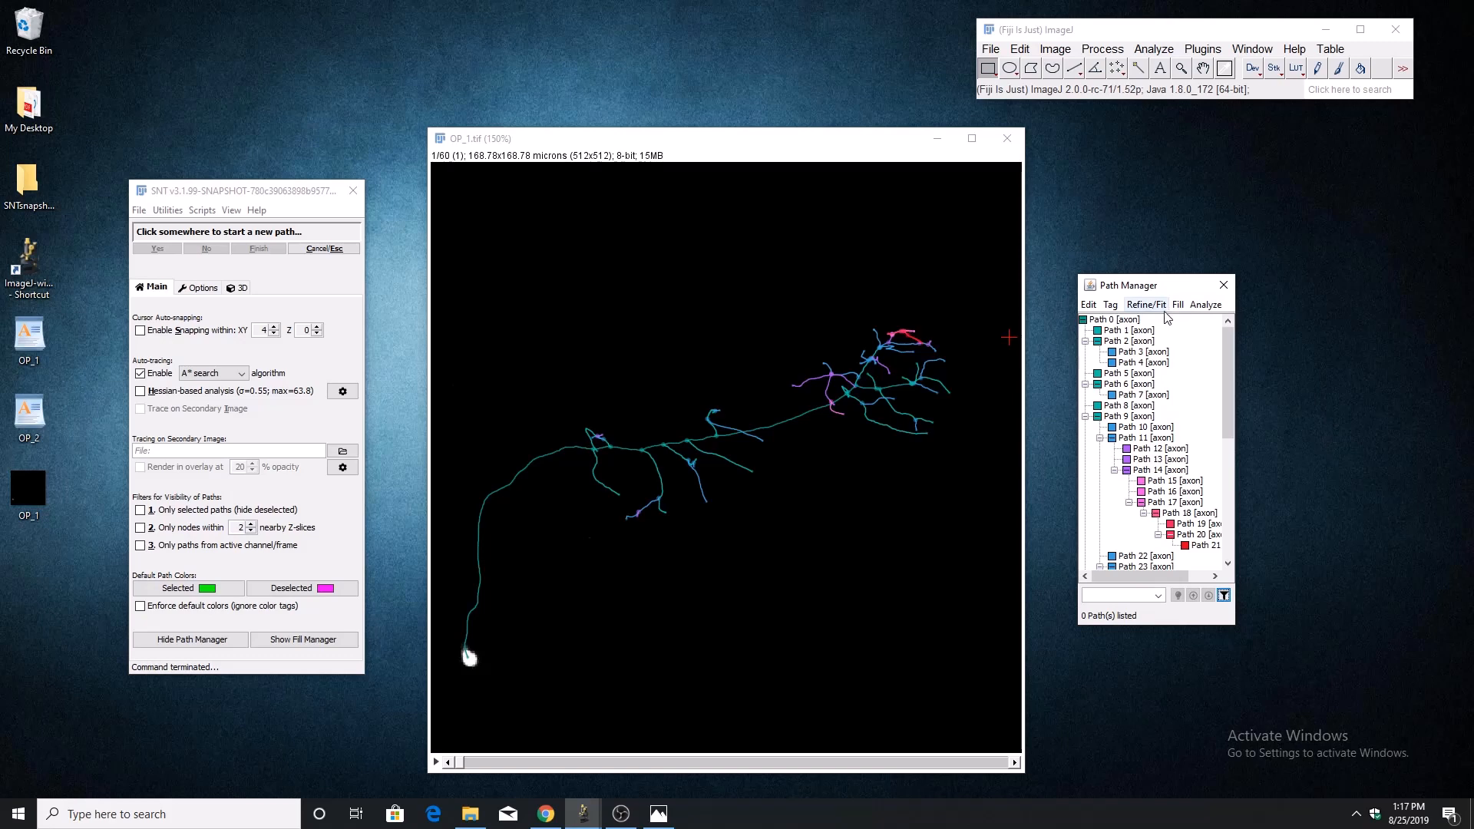
pyautogui.click(1110, 321)
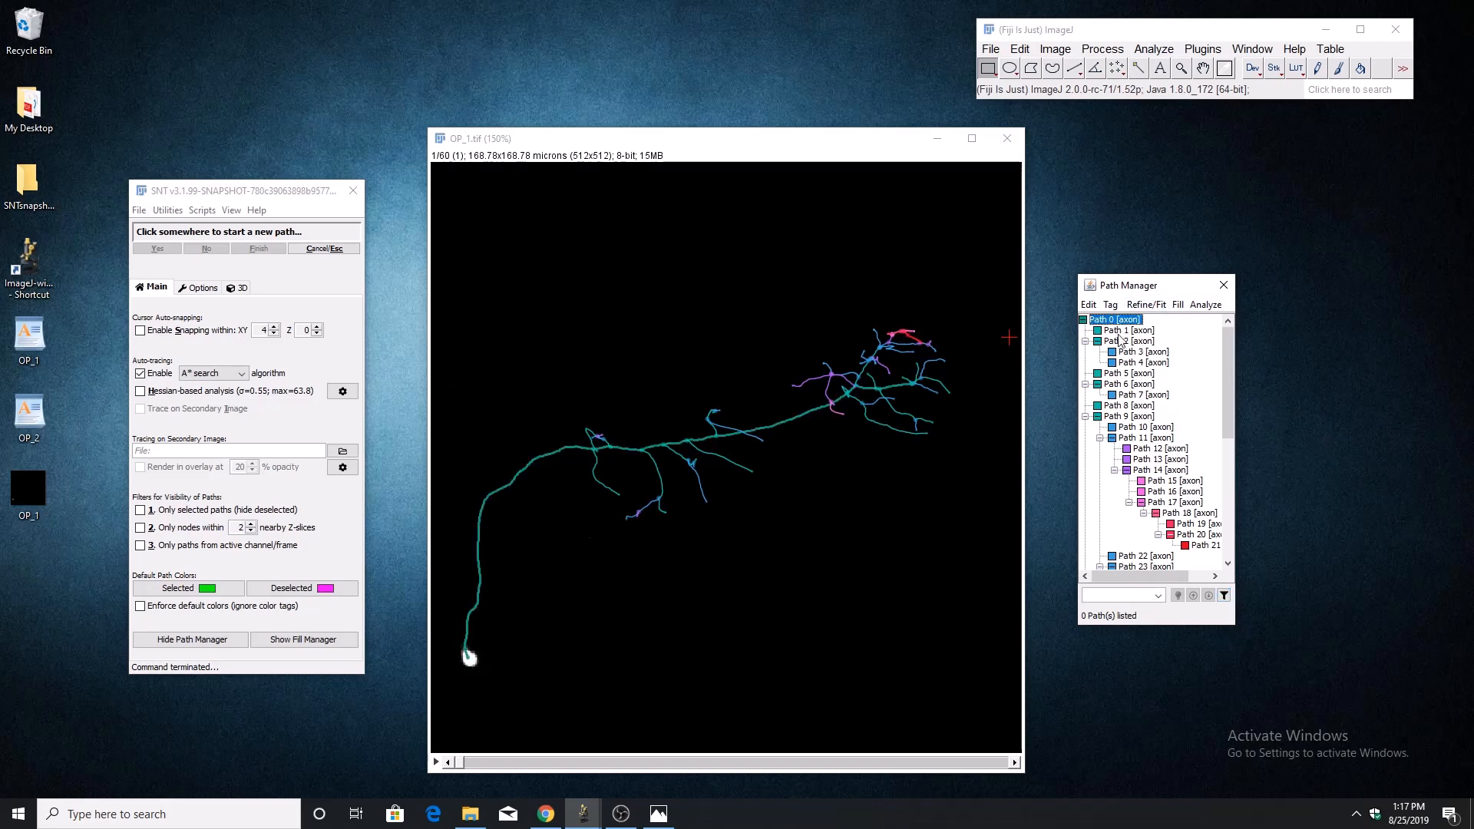
pyautogui.keyDown('shift'); pyautogui.click(1119, 331); pyautogui.keyUp('shift')
pyautogui.keyDown('shift'); pyautogui.click(1119, 343); pyautogui.keyUp('shift')
pyautogui.keyDown('ctrl'); pyautogui.click(1119, 374); pyautogui.keyUp('ctrl')
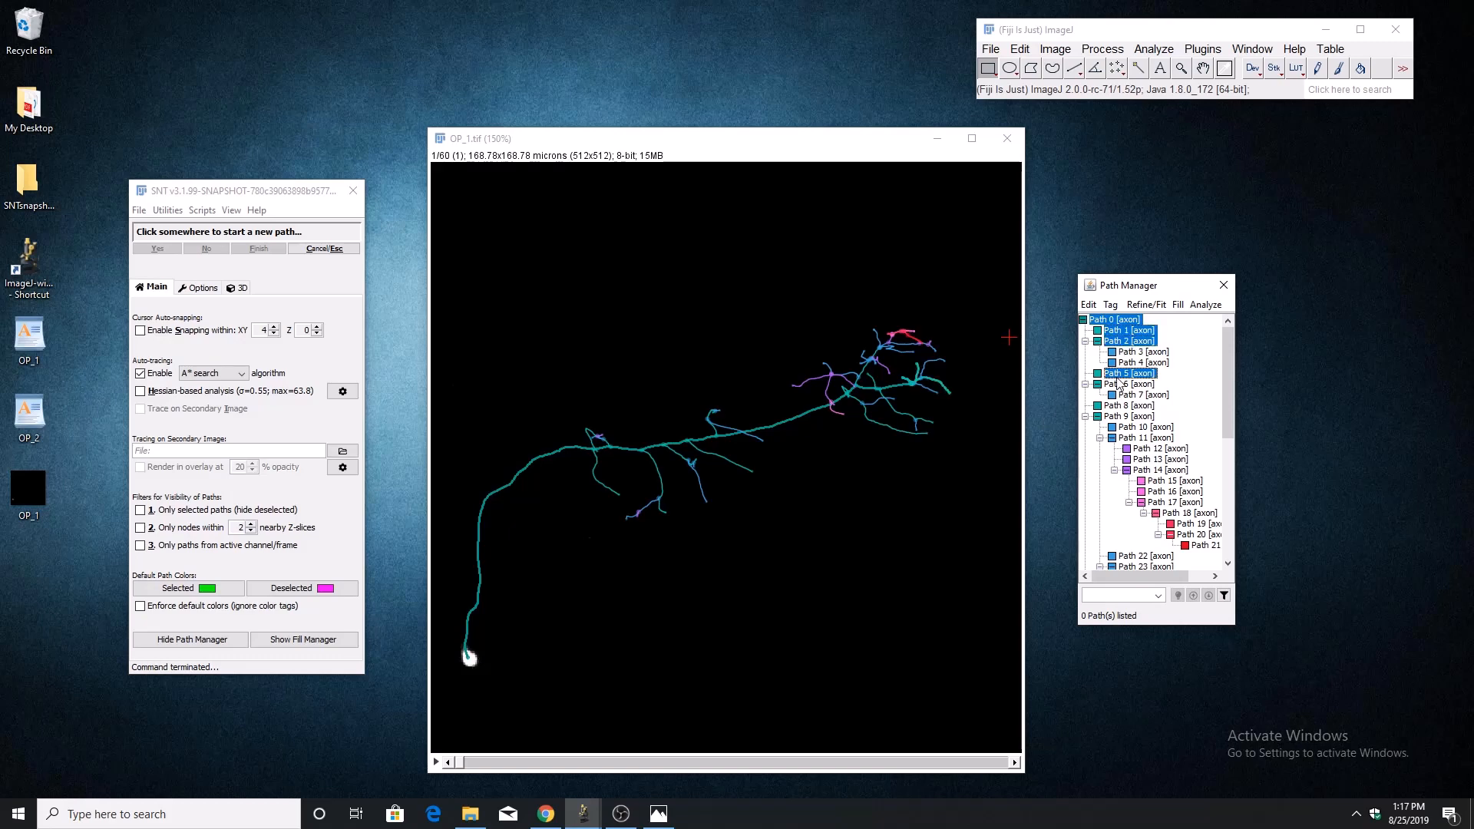
pyautogui.click(1205, 380)
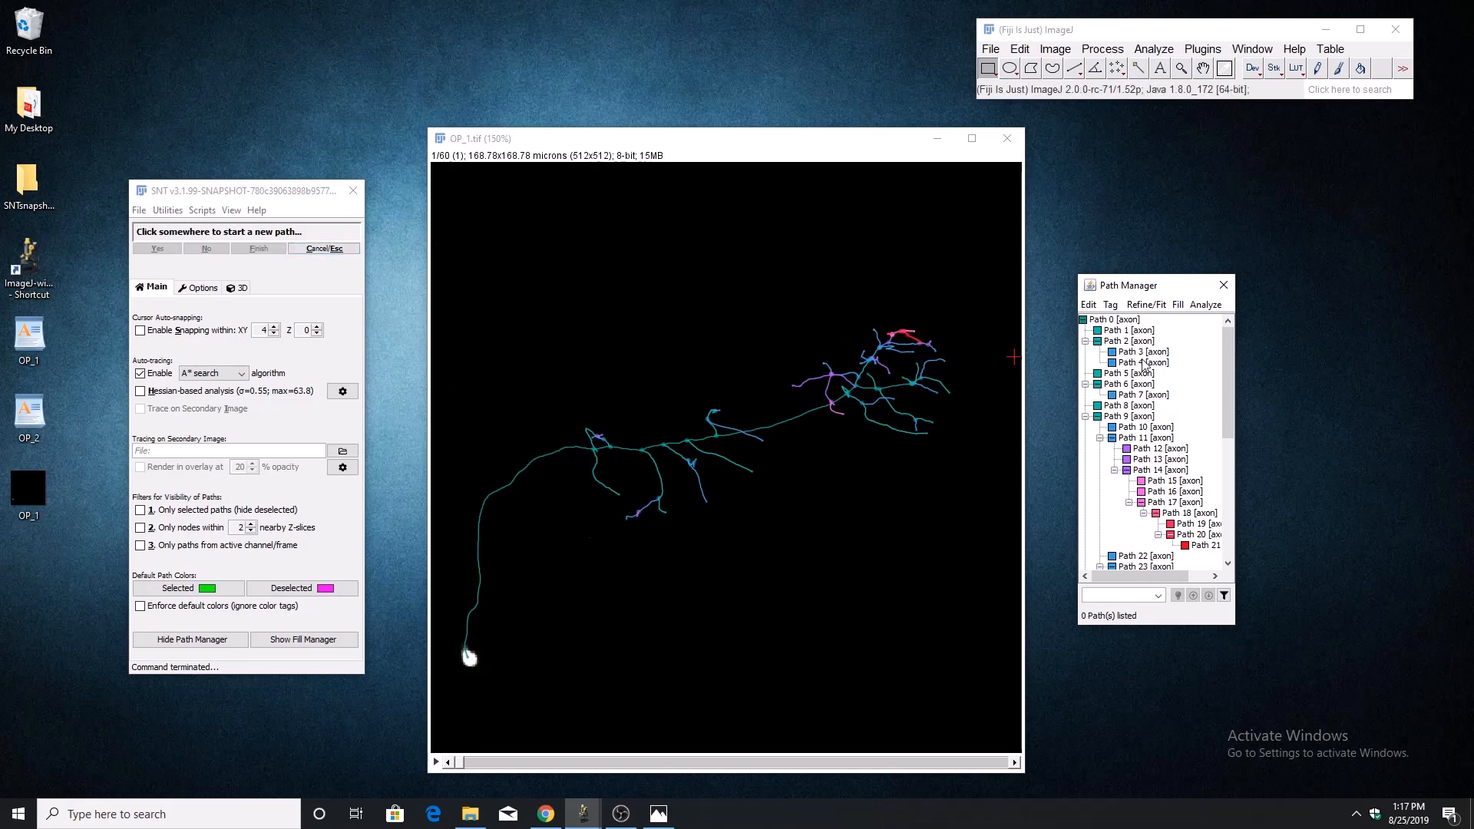
# Try a combined selection of Path 0, Path 2, Path 5 and Path 6, and clear it so no path is selected.
pyautogui.click(1126, 321)
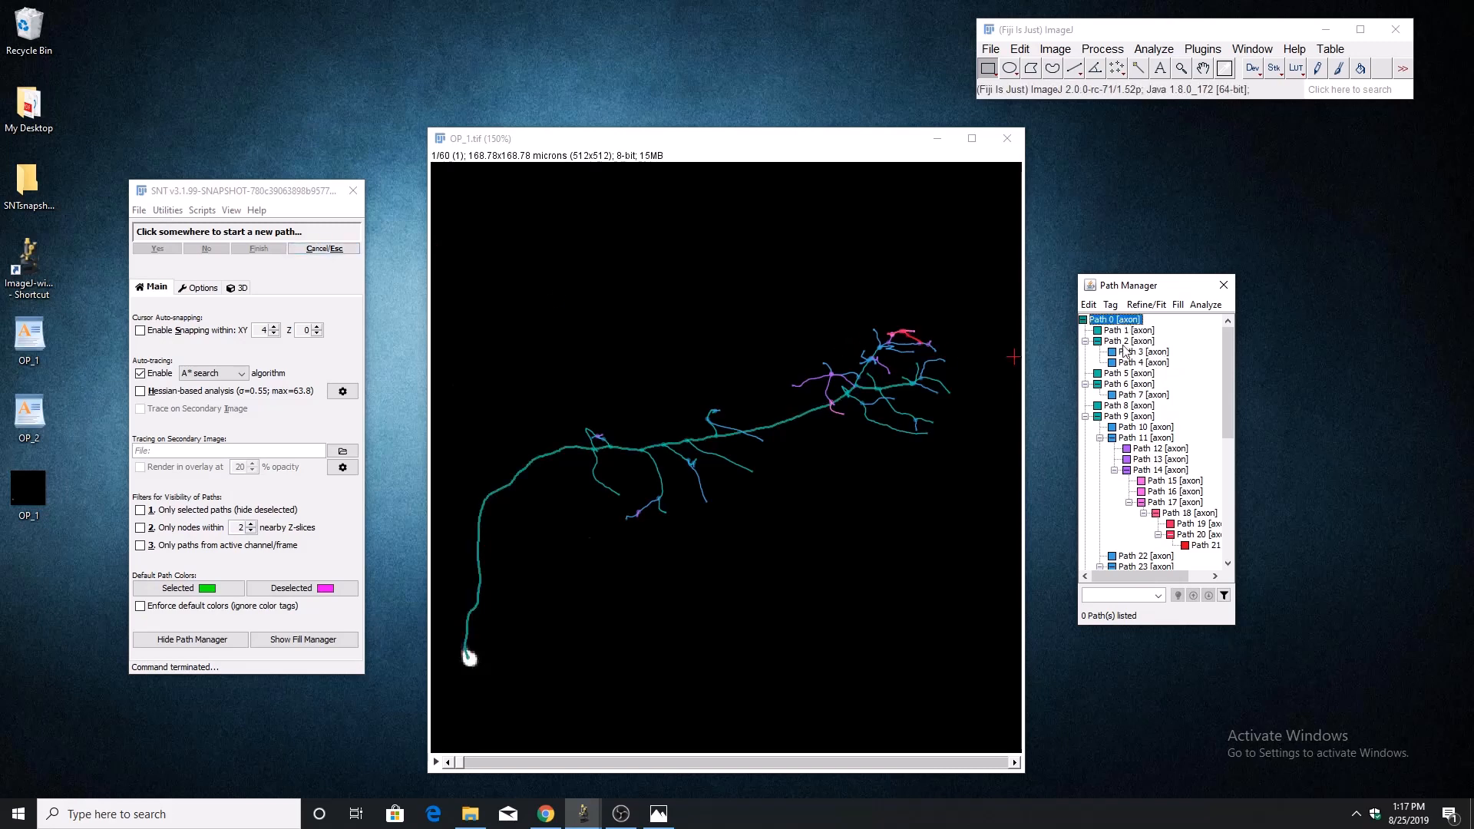
pyautogui.keyDown('ctrl'); pyautogui.click(1125, 343); pyautogui.keyUp('ctrl')
pyautogui.keyDown('ctrl'); pyautogui.click(1122, 374); pyautogui.keyUp('ctrl')
pyautogui.keyDown('ctrl'); pyautogui.click(1123, 384); pyautogui.keyUp('ctrl')
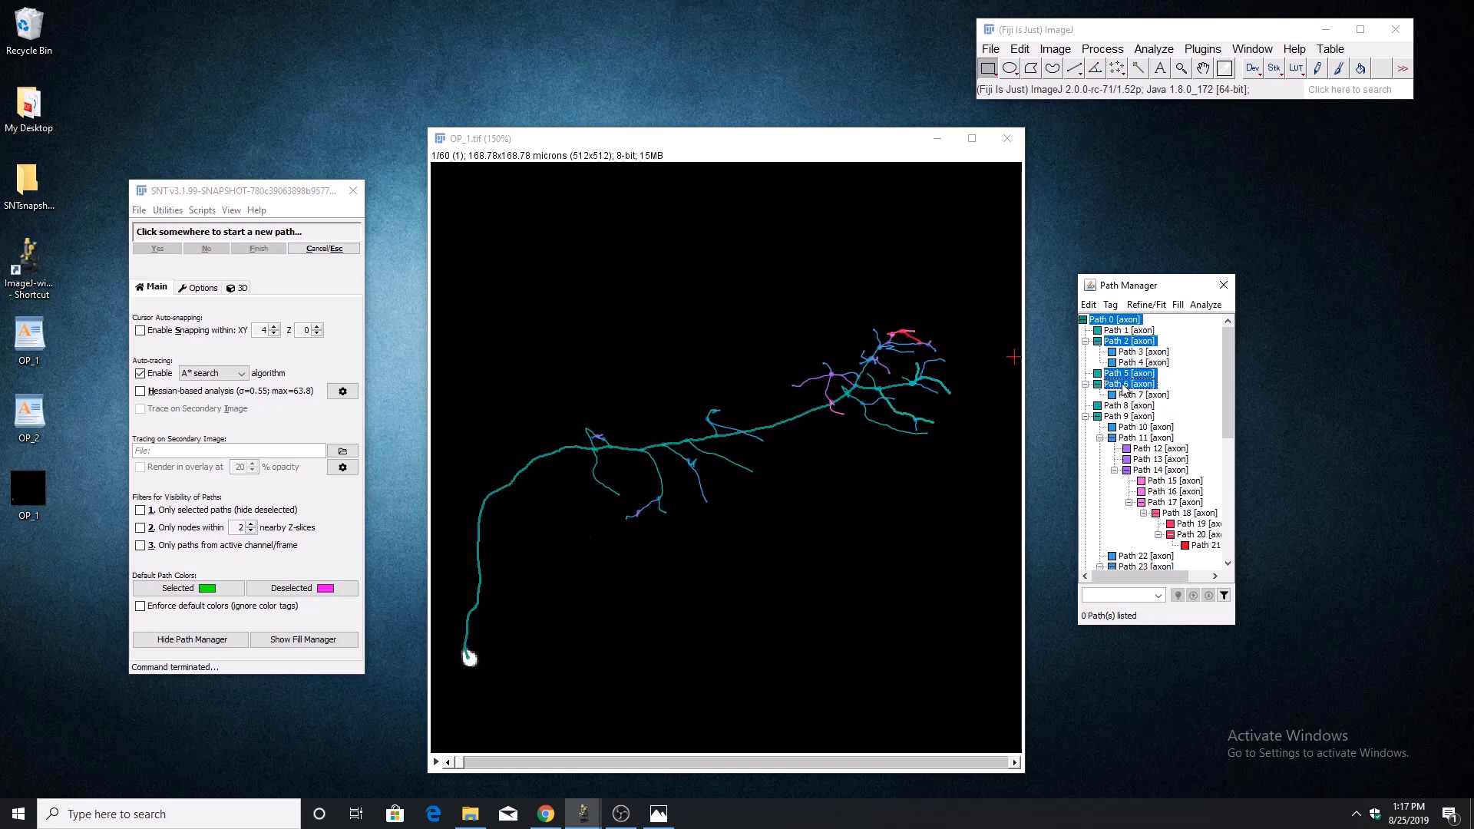
pyautogui.click(1194, 370)
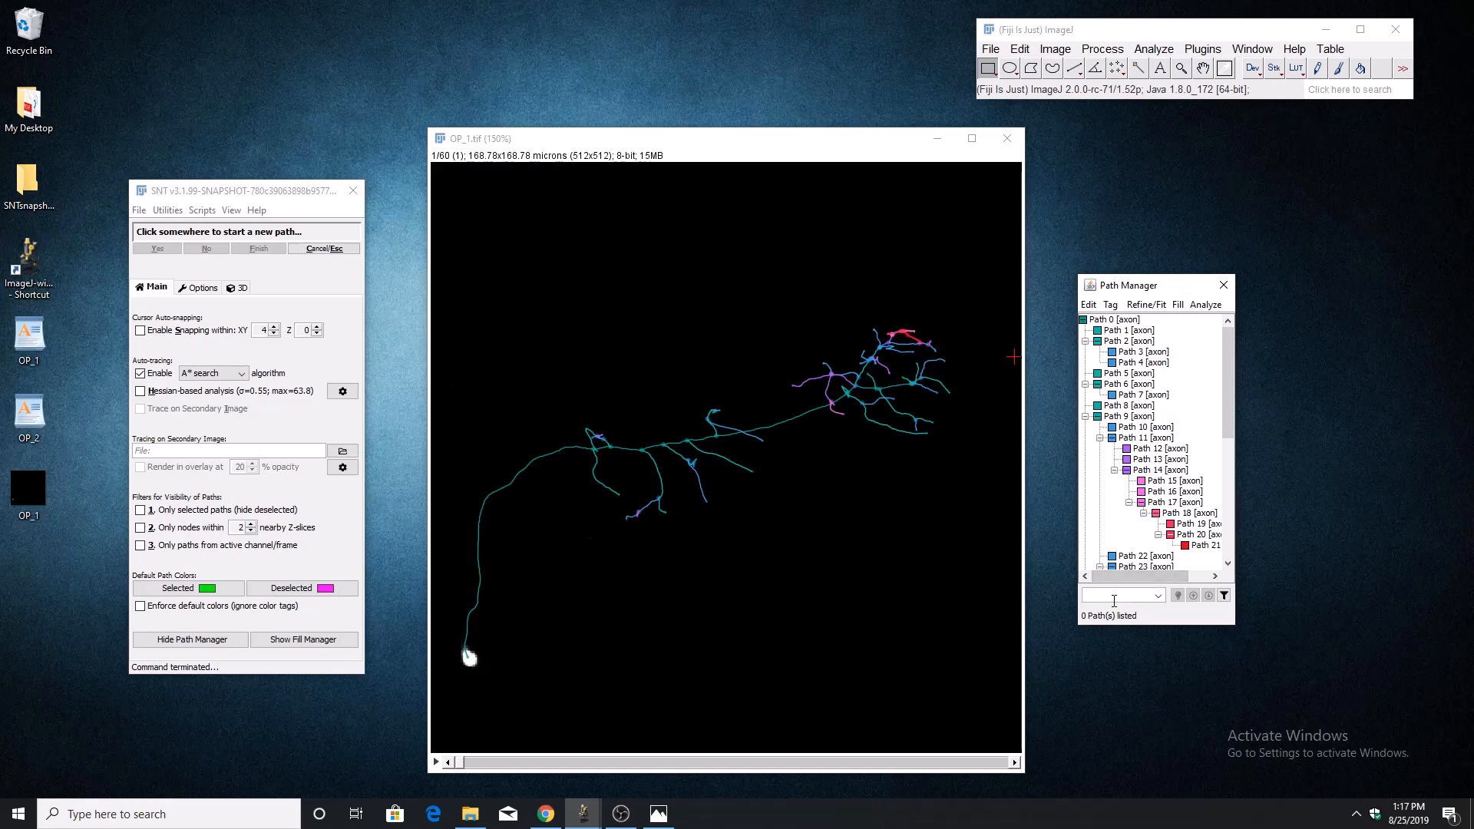
# Look through the text, color and morphology filtering options of the Path Manager, and leave them without applying a filter.
pyautogui.click(1223, 596)
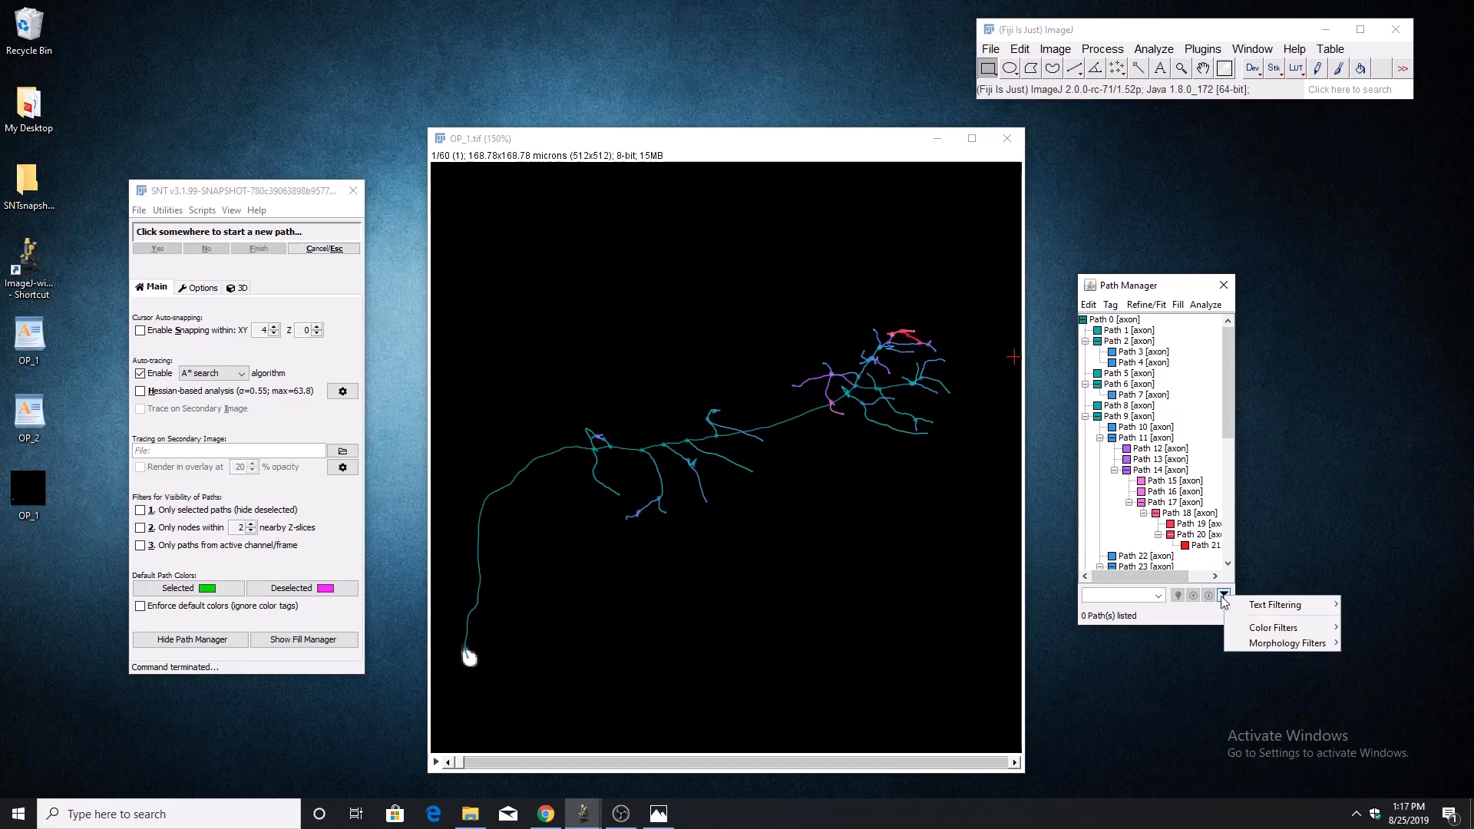
pyautogui.moveTo(1250, 607)
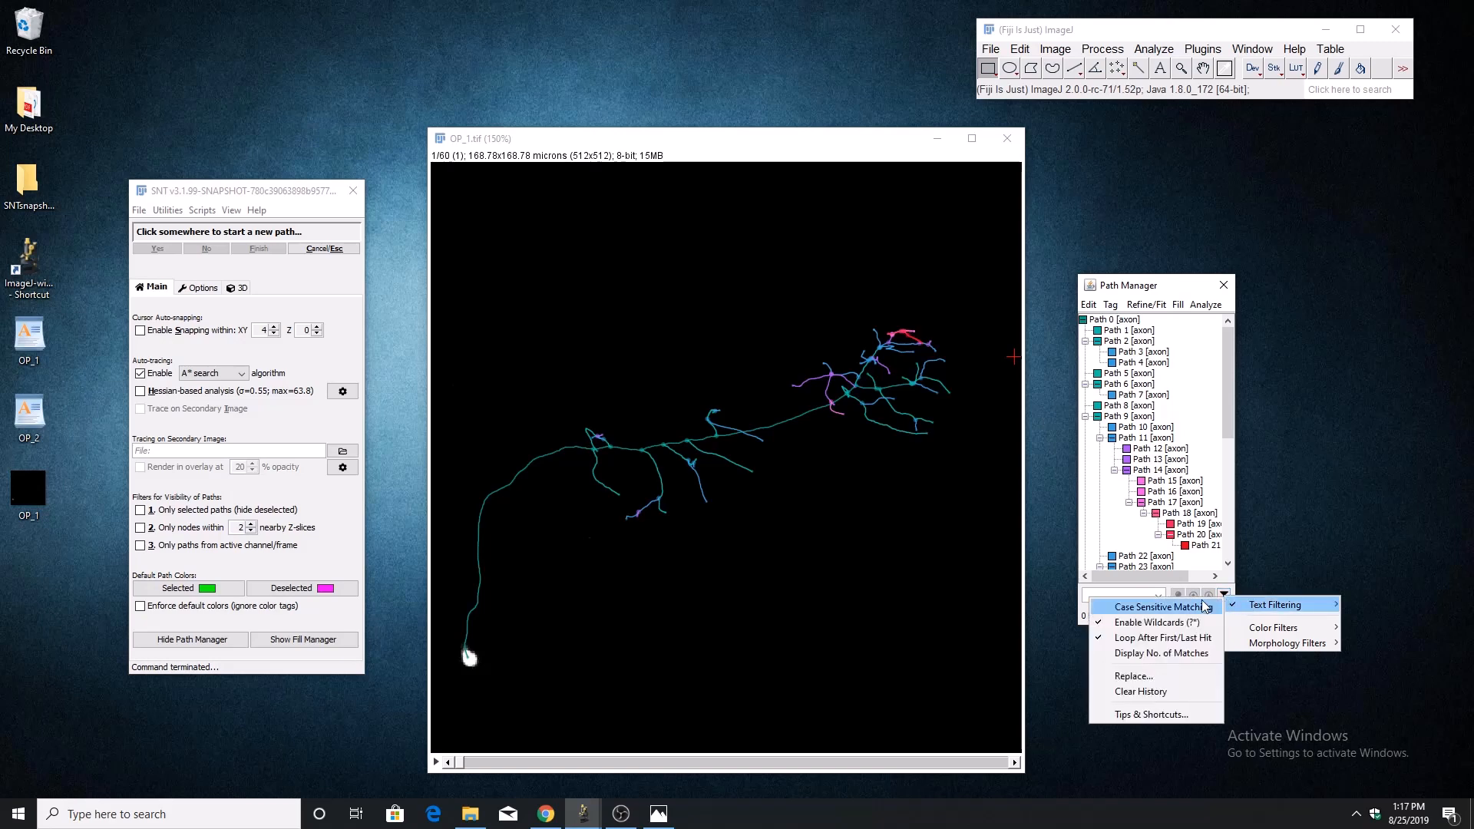
pyautogui.moveTo(1297, 631)
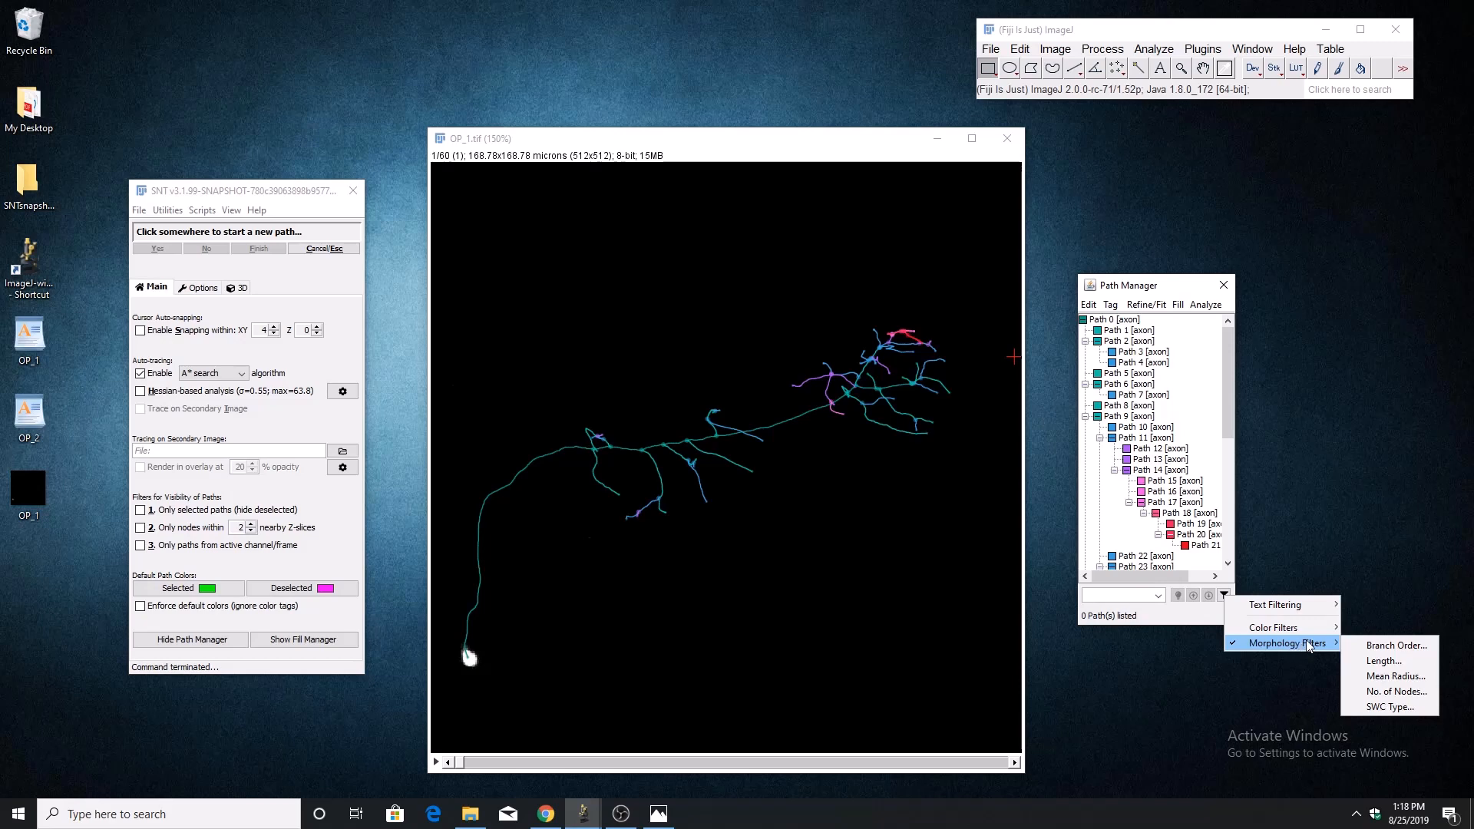
pyautogui.click(1203, 619)
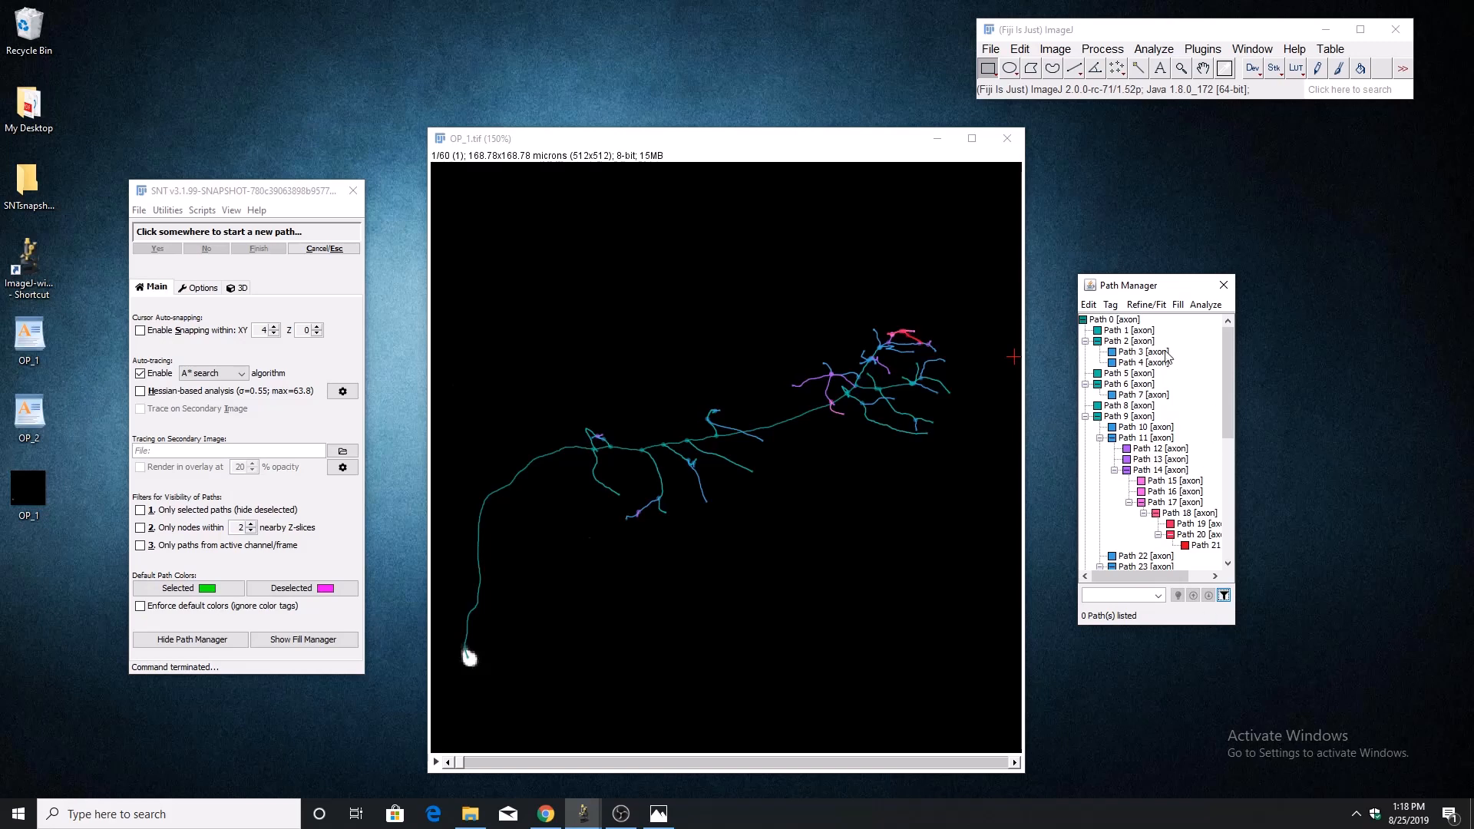
# Run a Distribution Analysis of Path 0 using node intensity values as the measurement.
pyautogui.click(1105, 321)
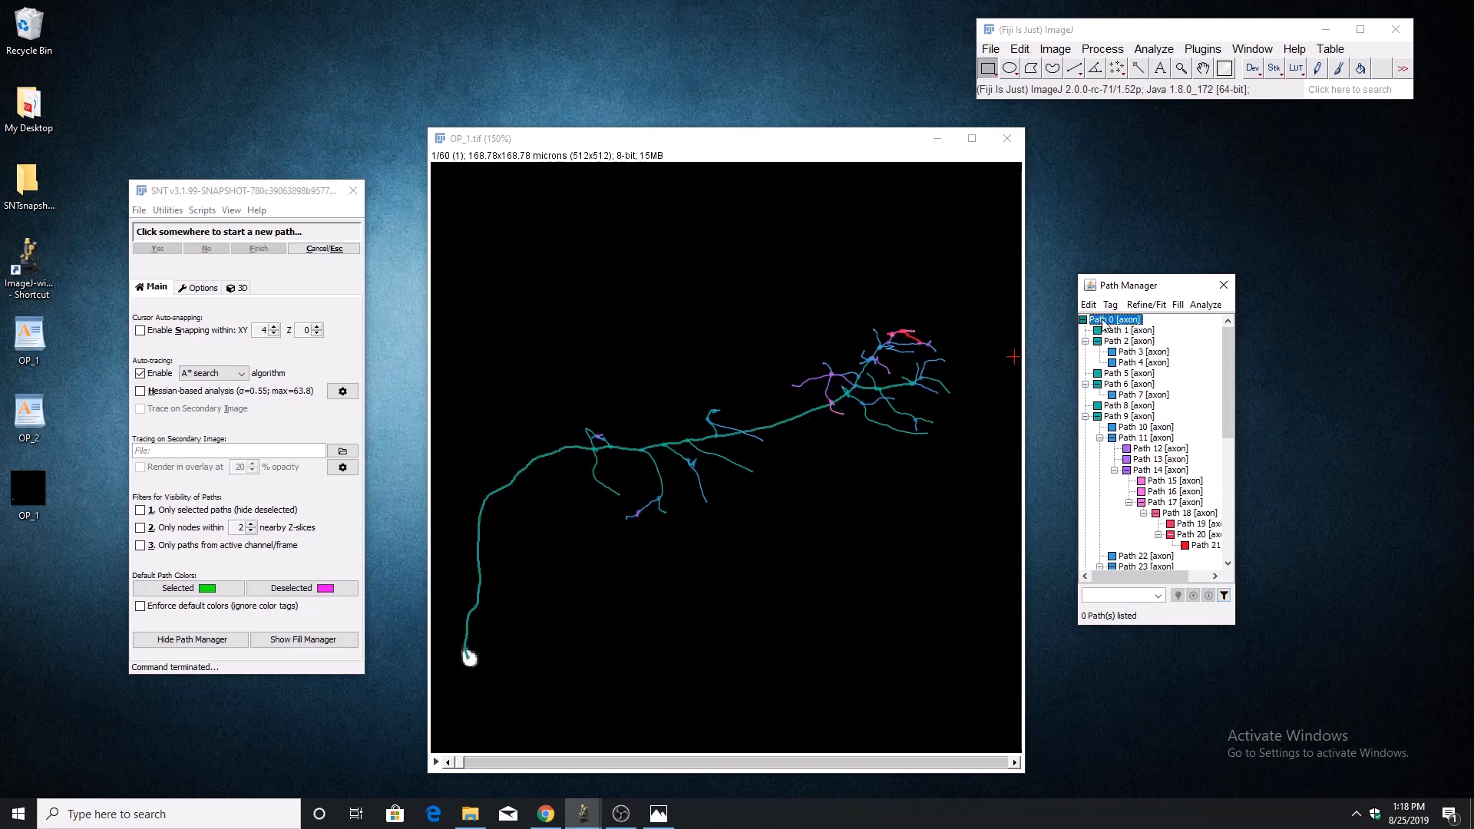
pyautogui.click(1205, 306)
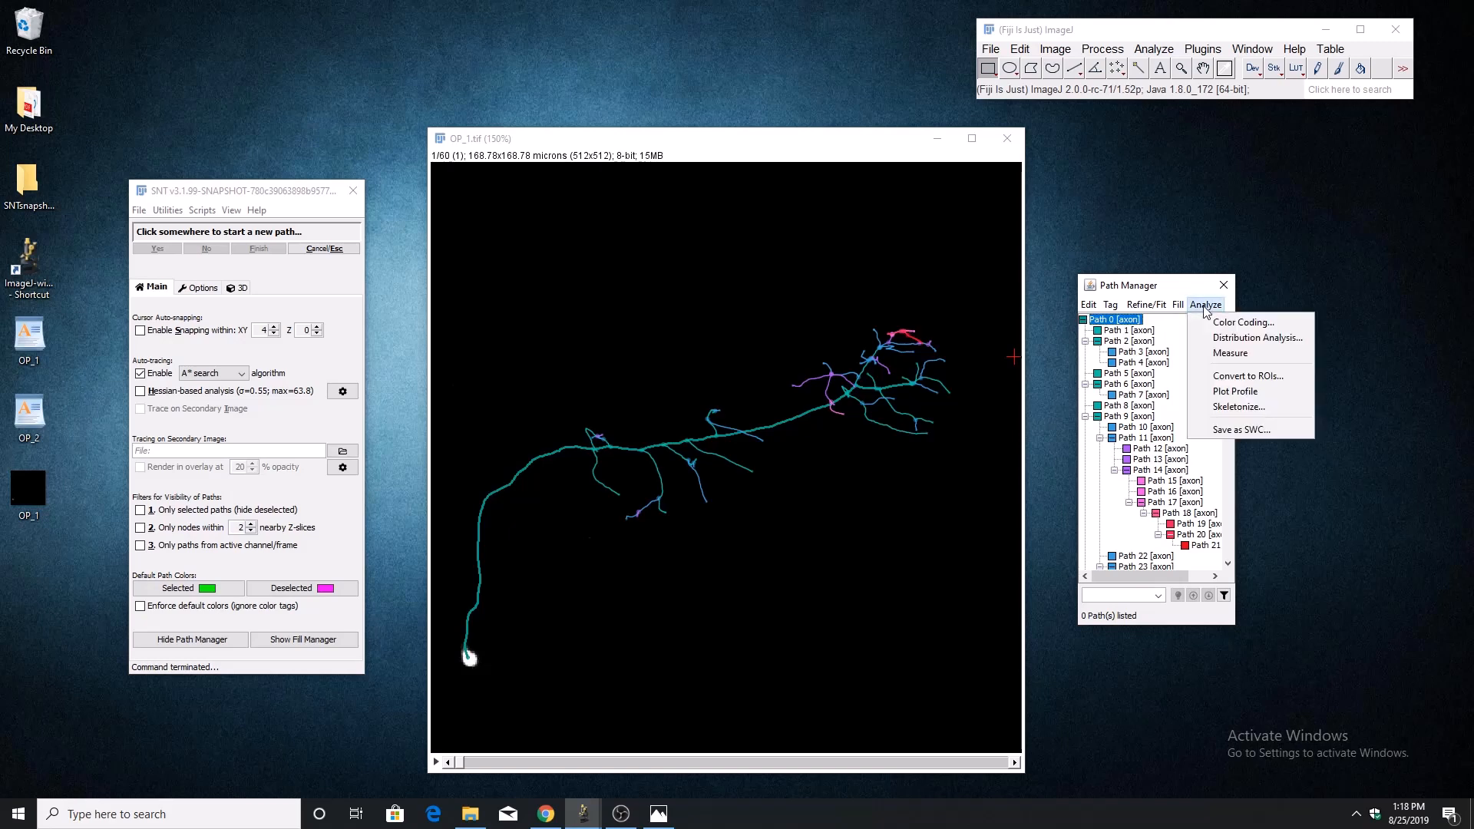
pyautogui.click(1232, 339)
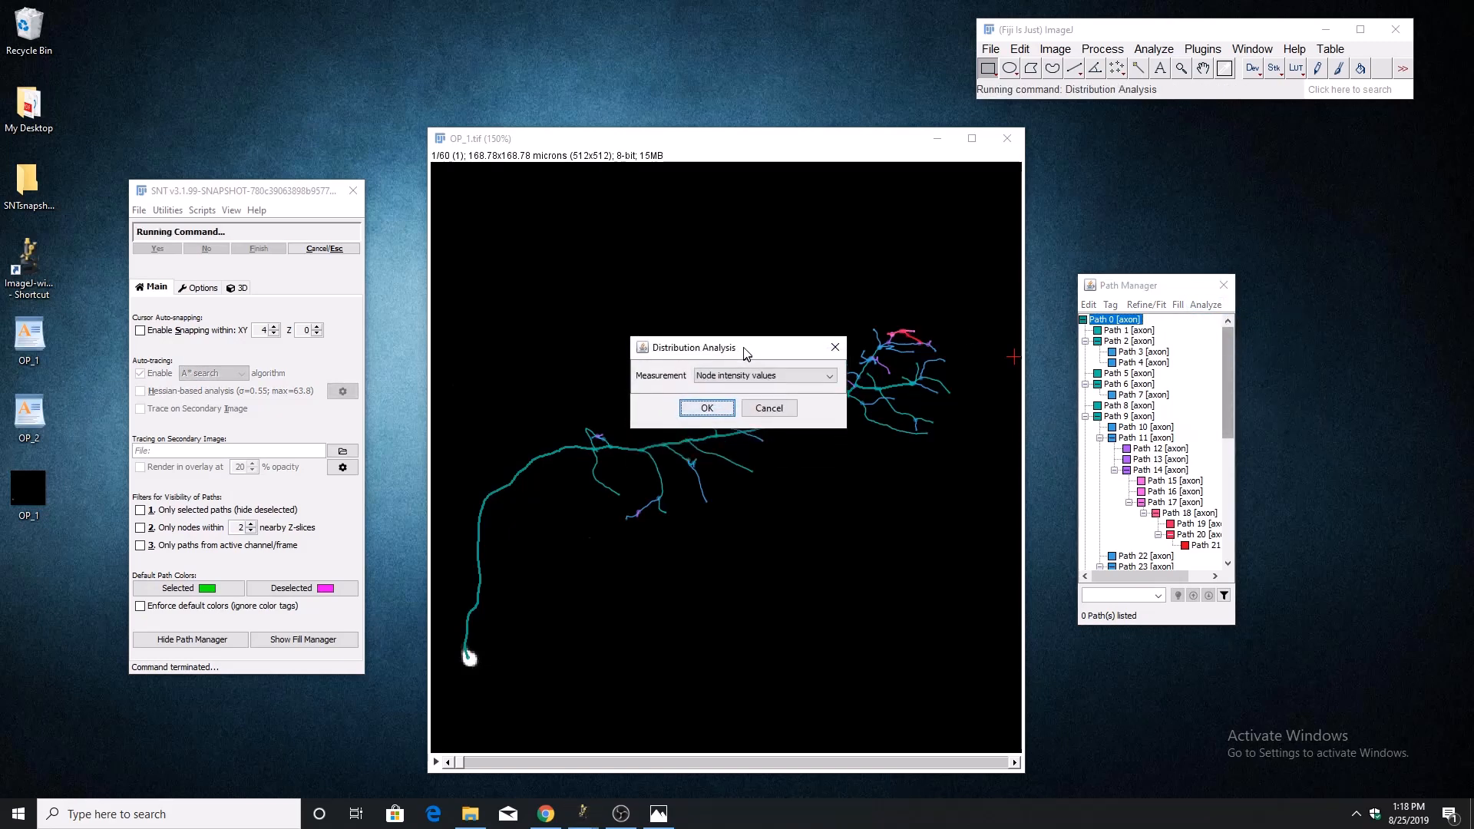
pyautogui.moveTo(743, 347); pyautogui.dragTo(715, 241)
pyautogui.click(714, 270)
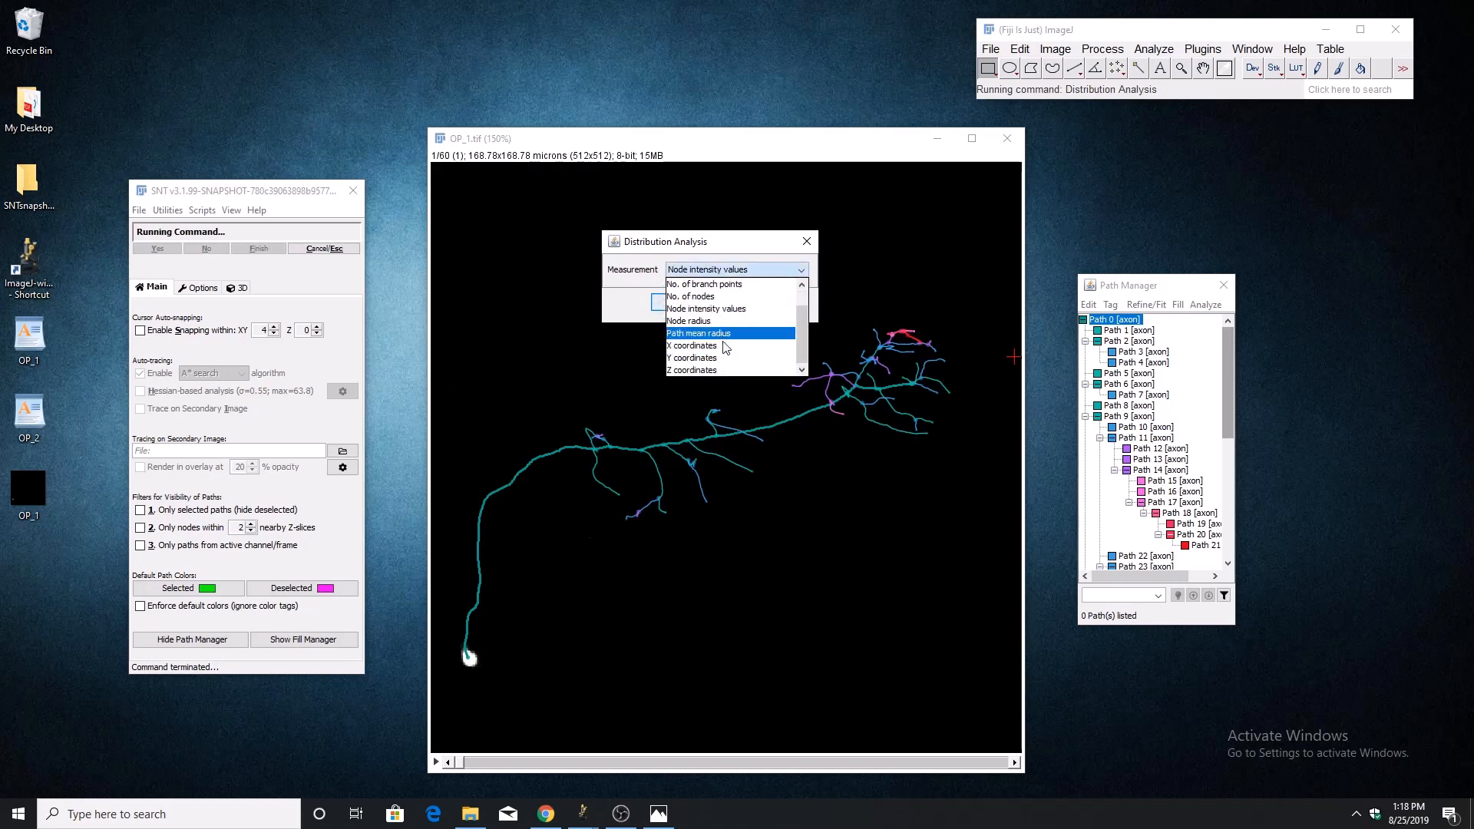
pyautogui.click(714, 309)
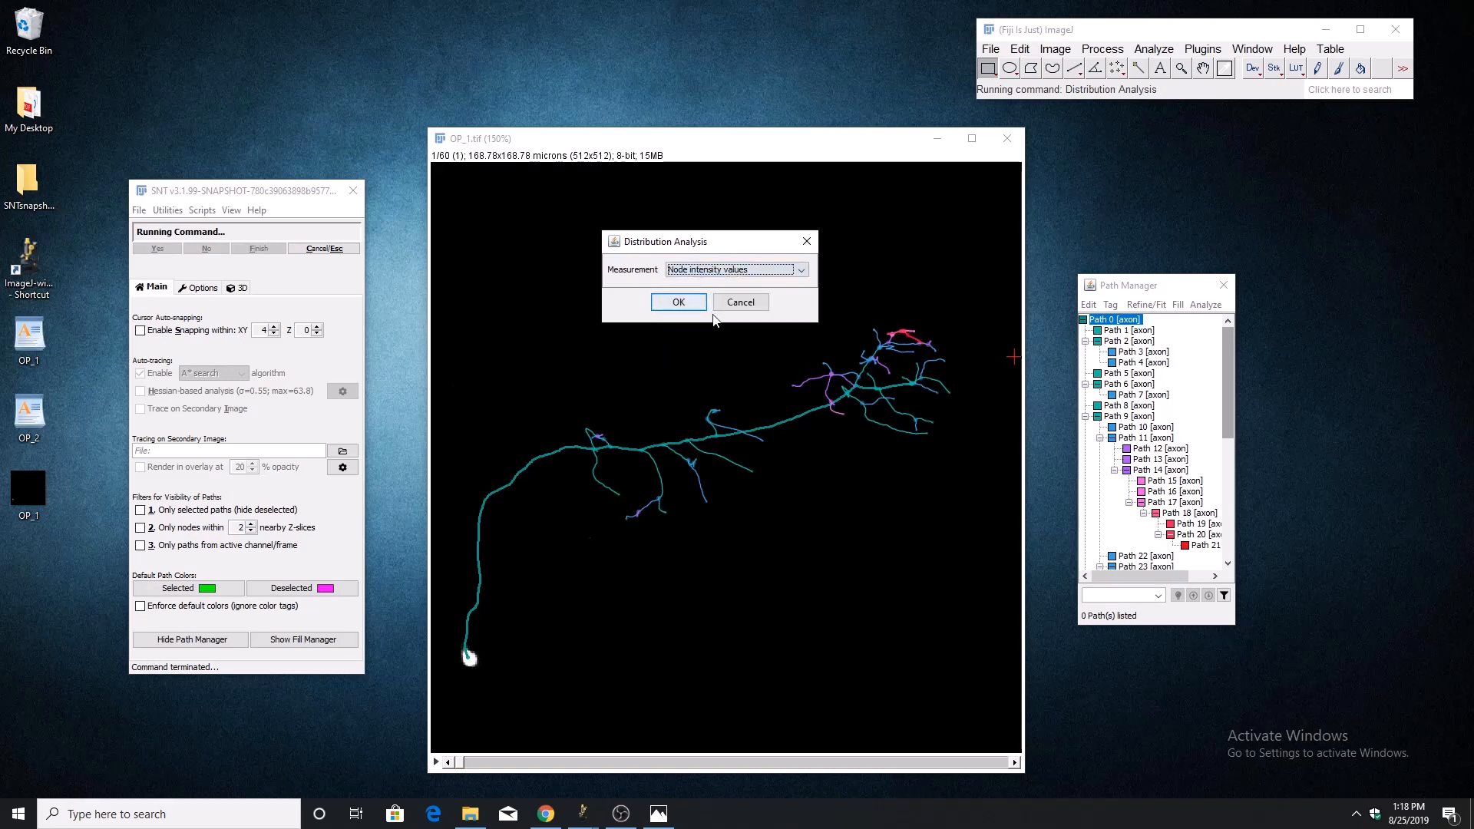
pyautogui.click(693, 306)
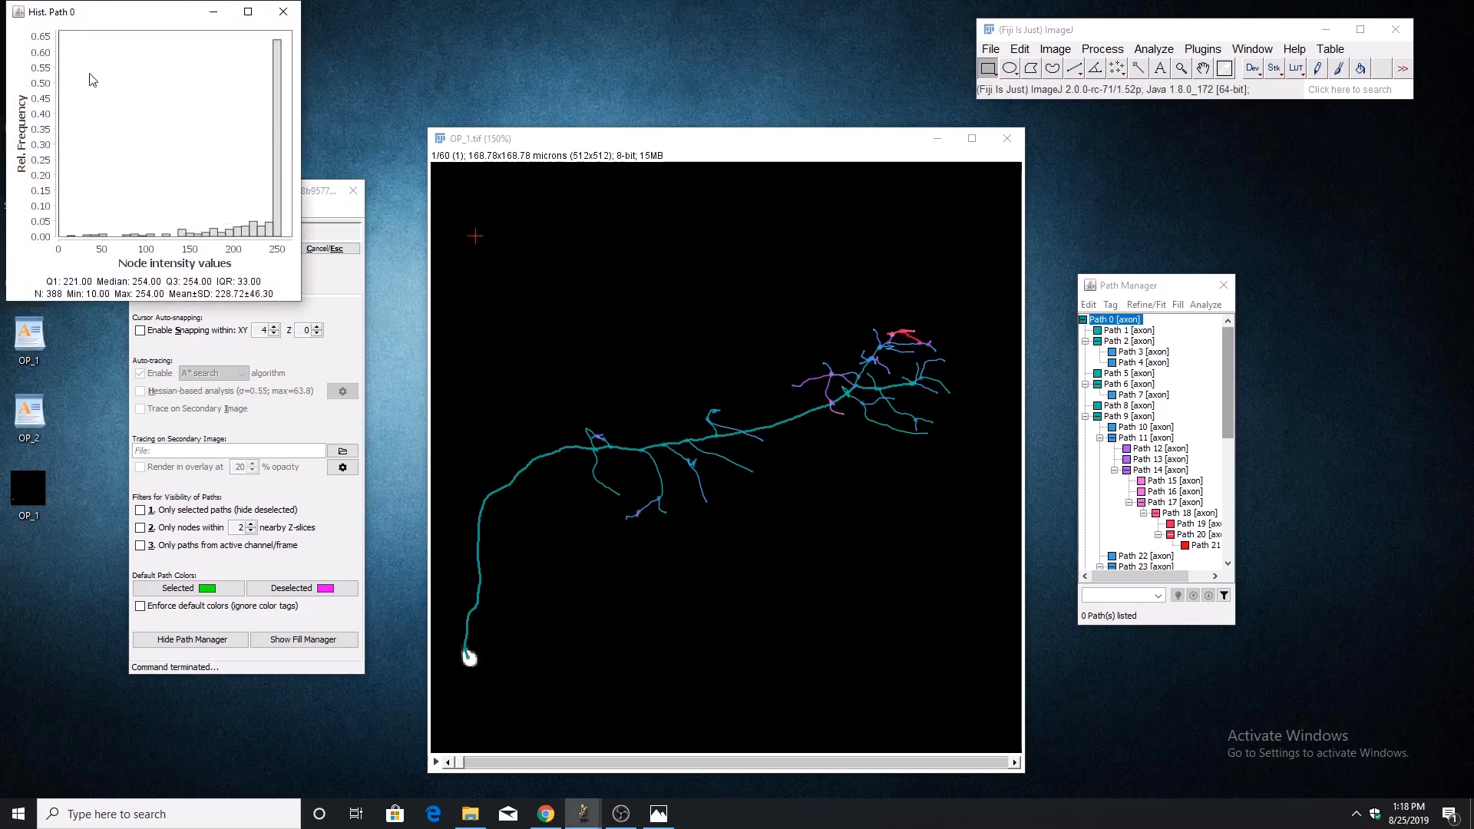
# Move the Path 0 histogram over the image, examine its intensity distribution and statistics, and close it.
pyautogui.moveTo(100, 12); pyautogui.dragTo(560, 104)
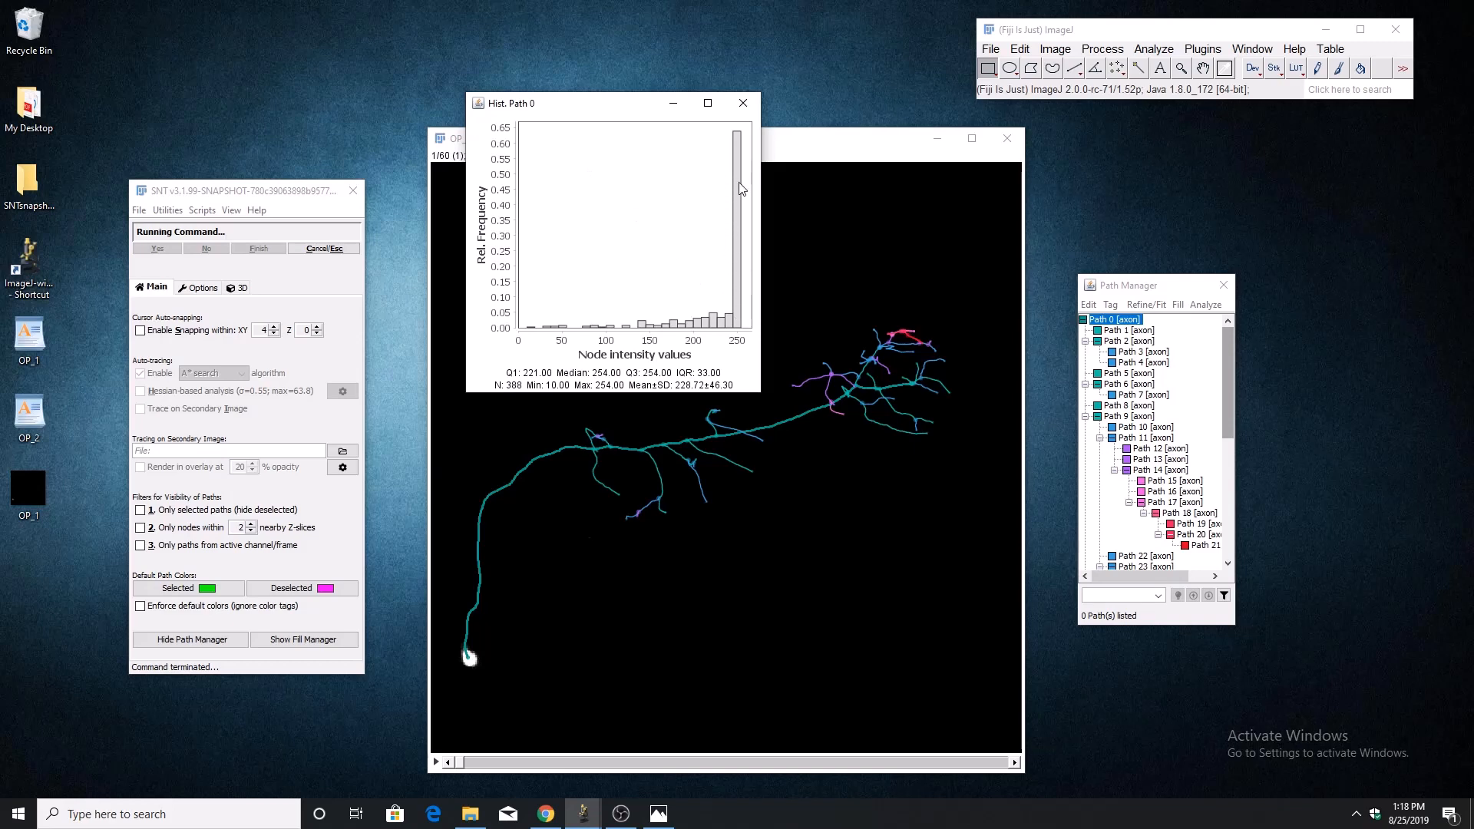
pyautogui.moveTo(628, 110); pyautogui.dragTo(614, 95)
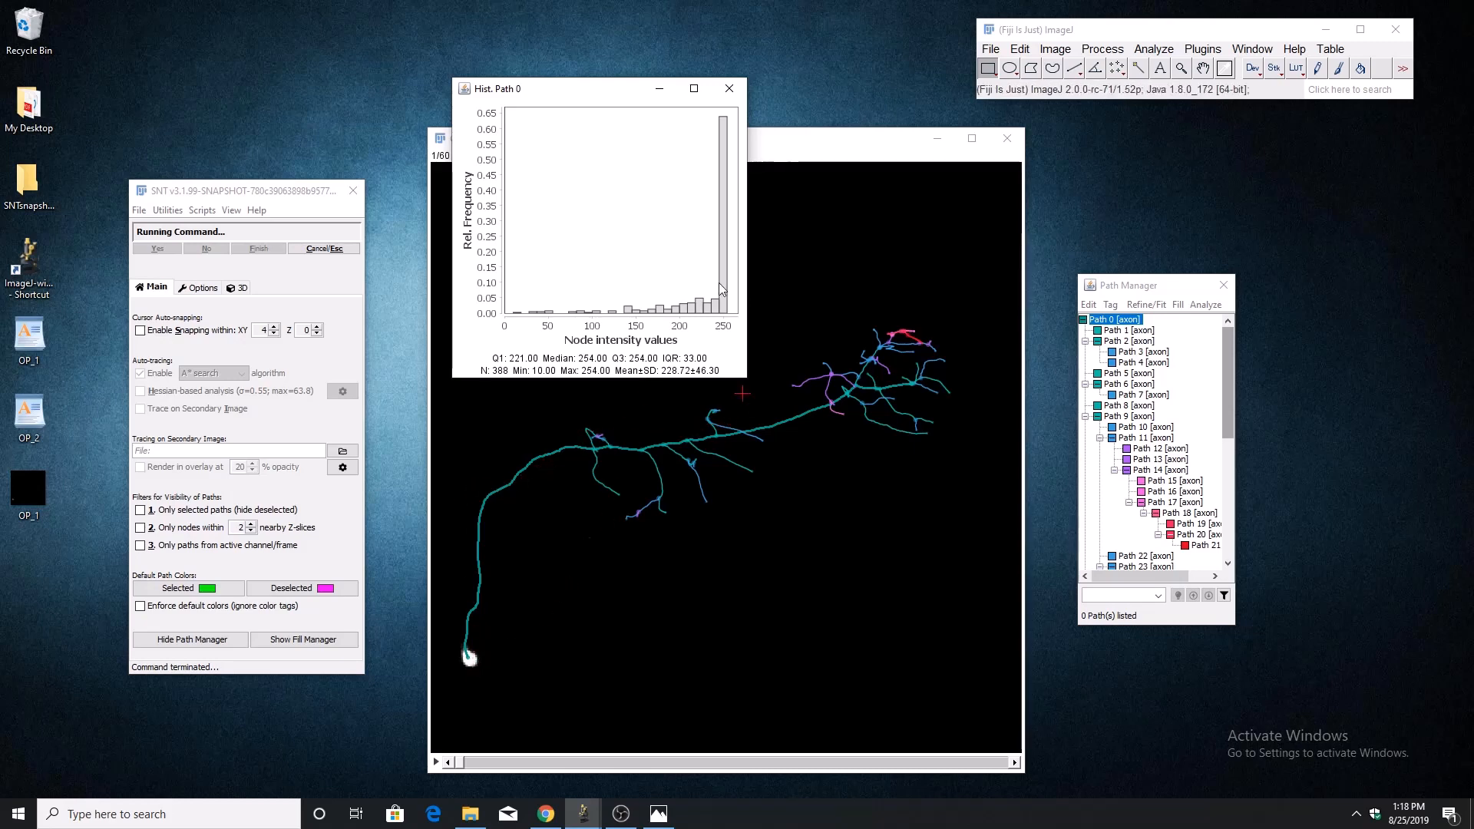
pyautogui.click(727, 89)
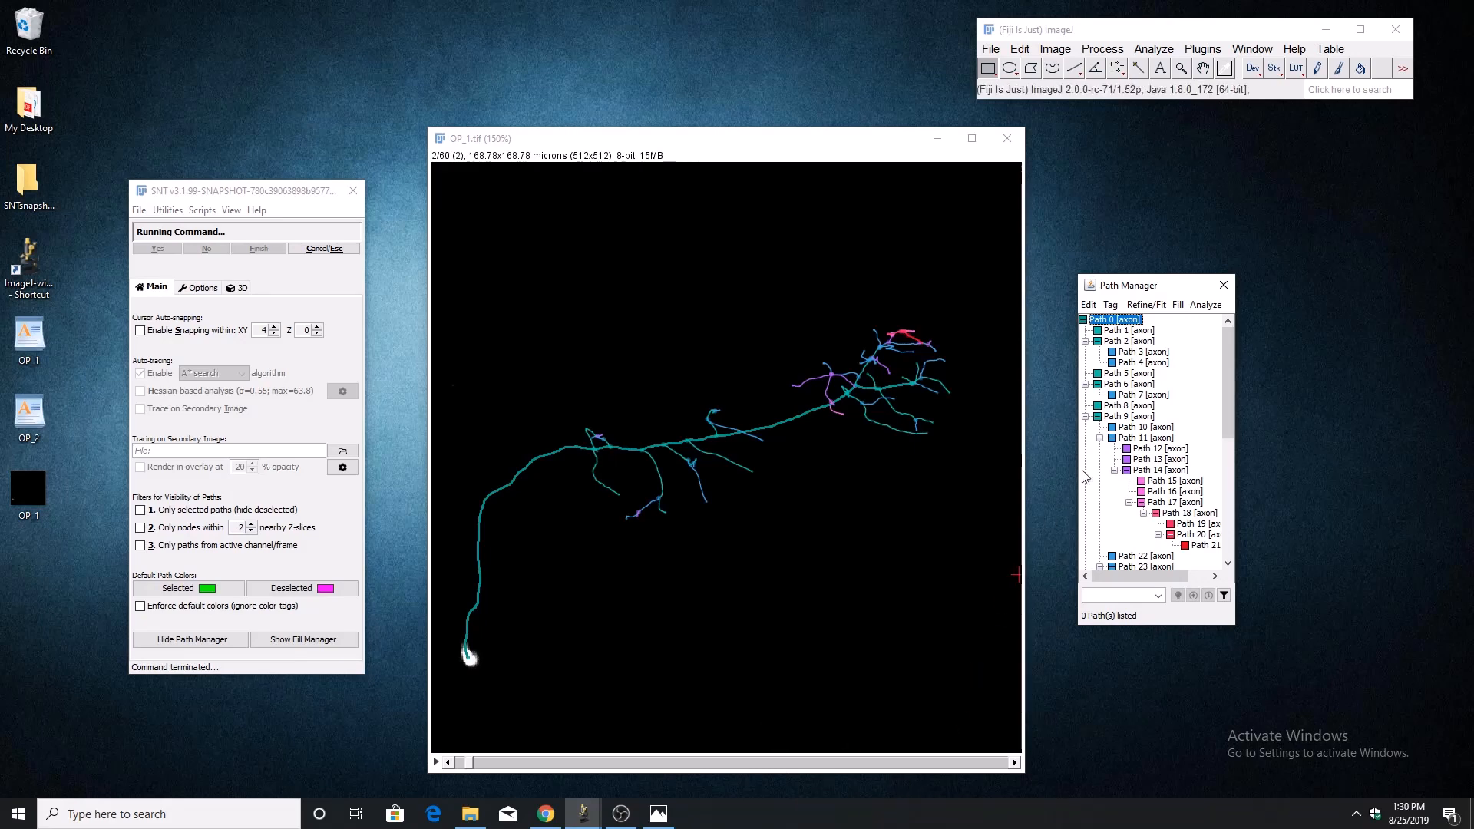
# Measure Path 0, examine its row in the SNT Measurements table at full screen, and close the table.
pyautogui.click(1205, 305)
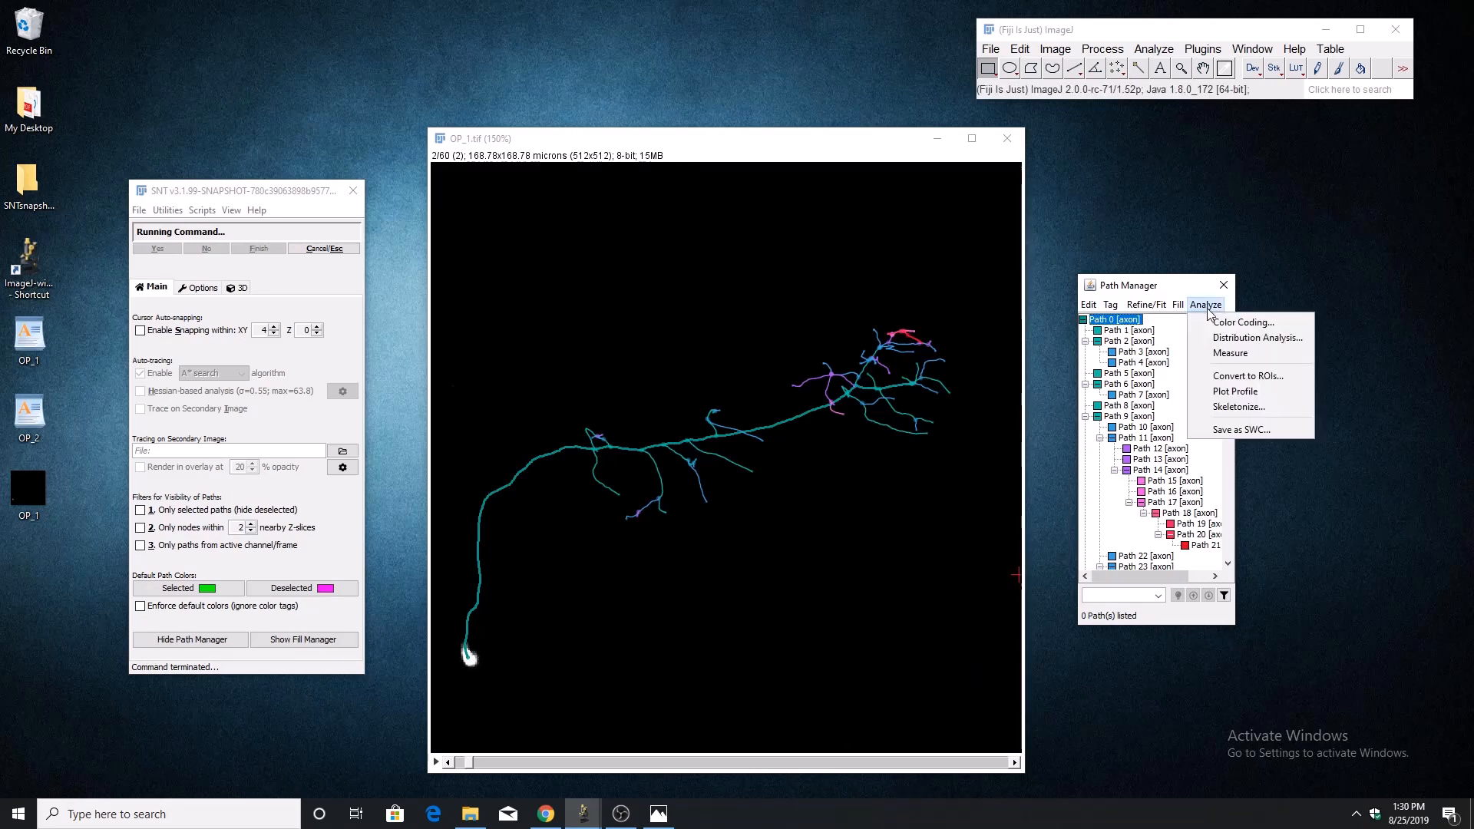
pyautogui.click(1215, 357)
pyautogui.moveTo(210, 173); pyautogui.dragTo(540, 184)
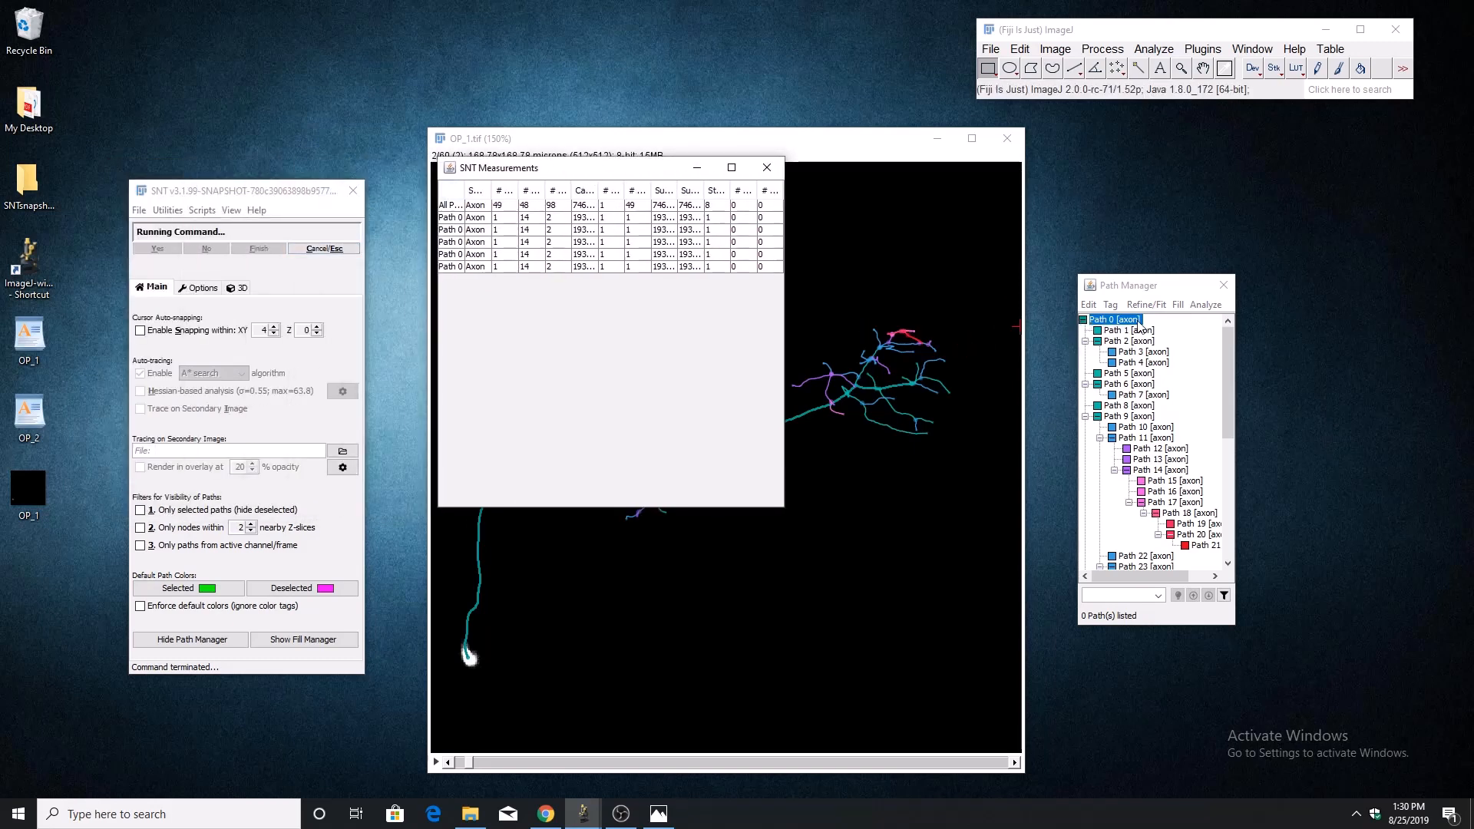
pyautogui.click(731, 168)
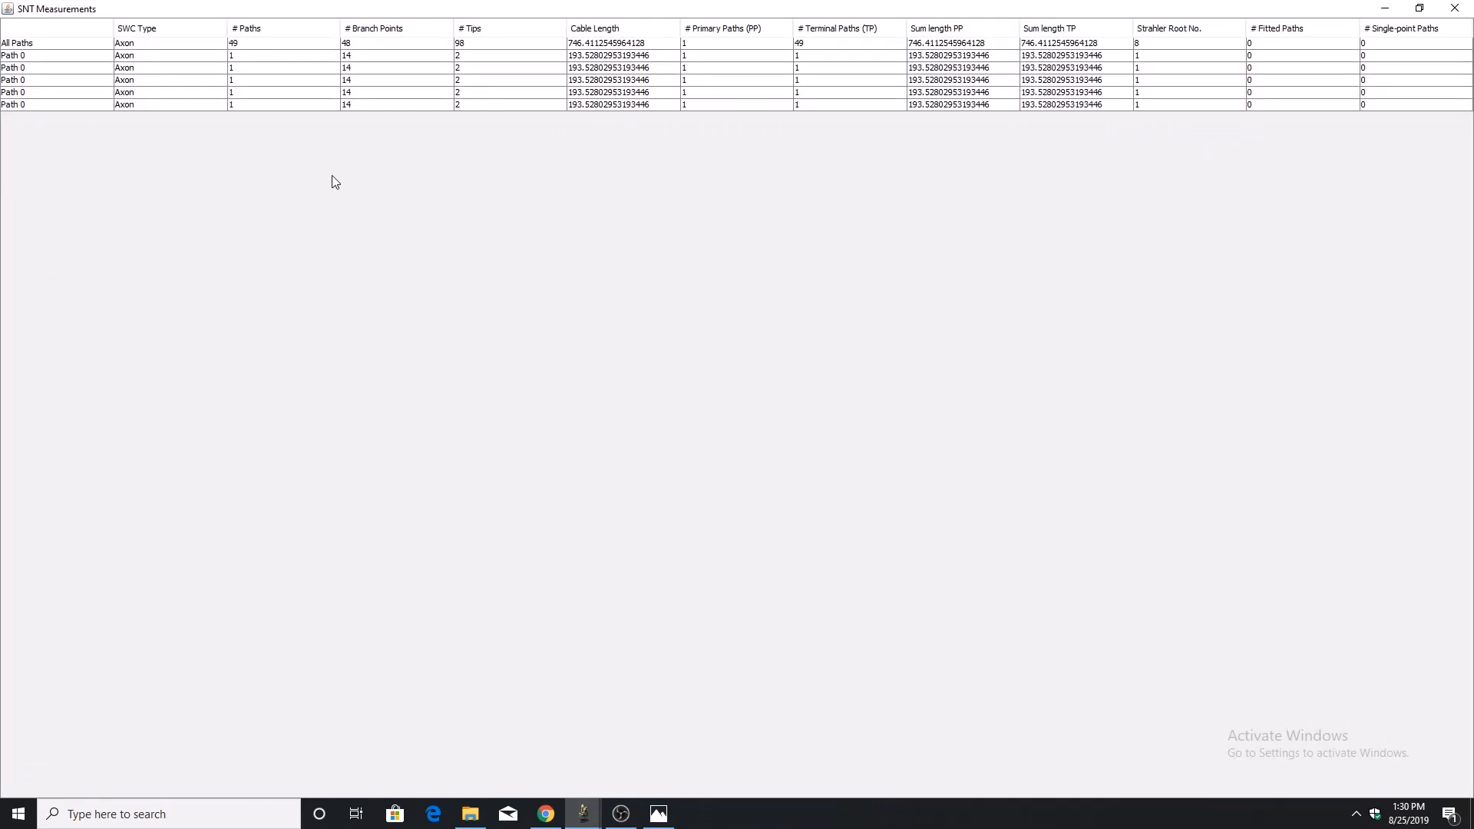
pyautogui.click(332, 105)
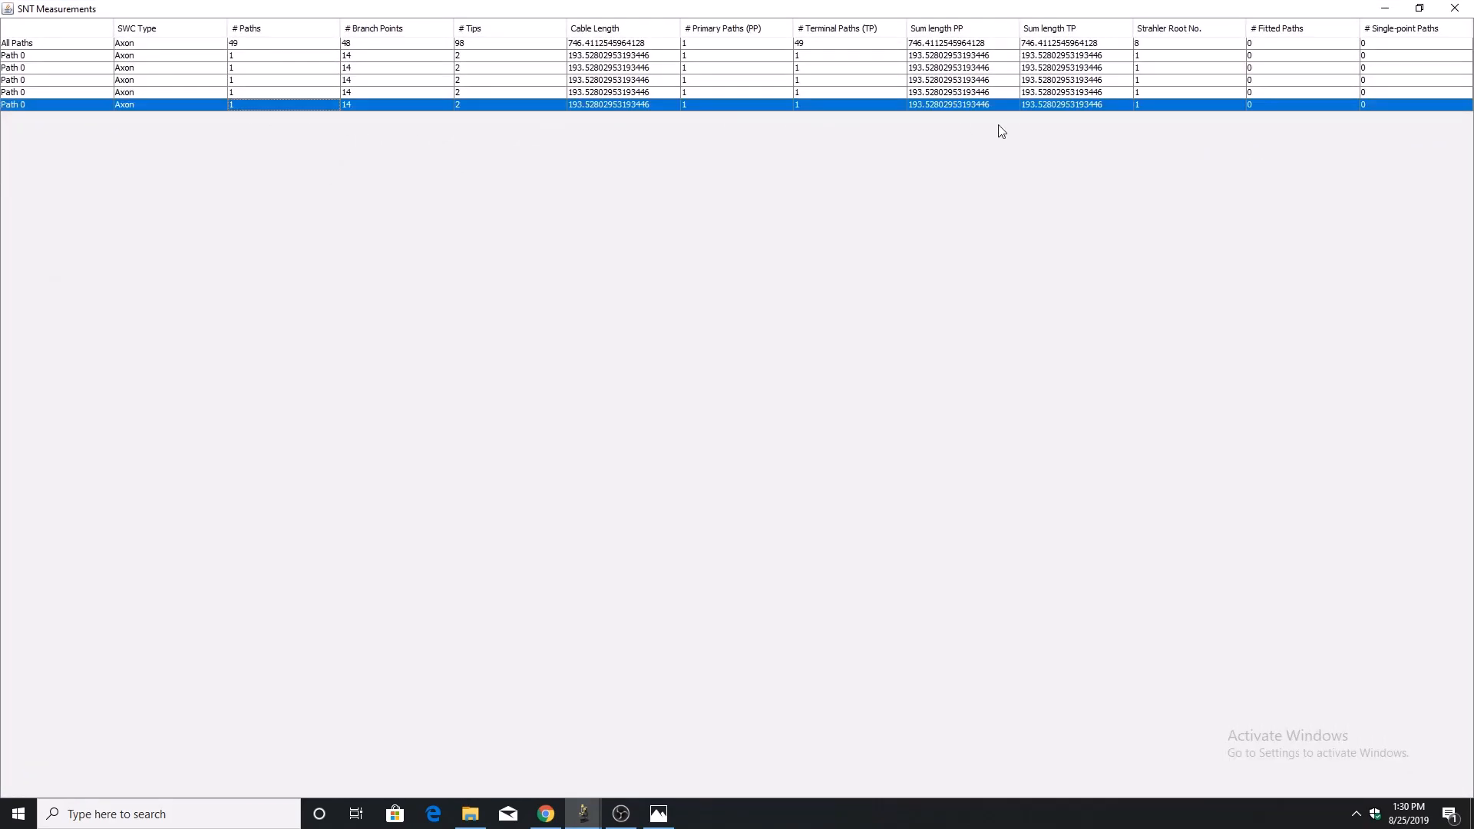
pyautogui.click(1451, 9)
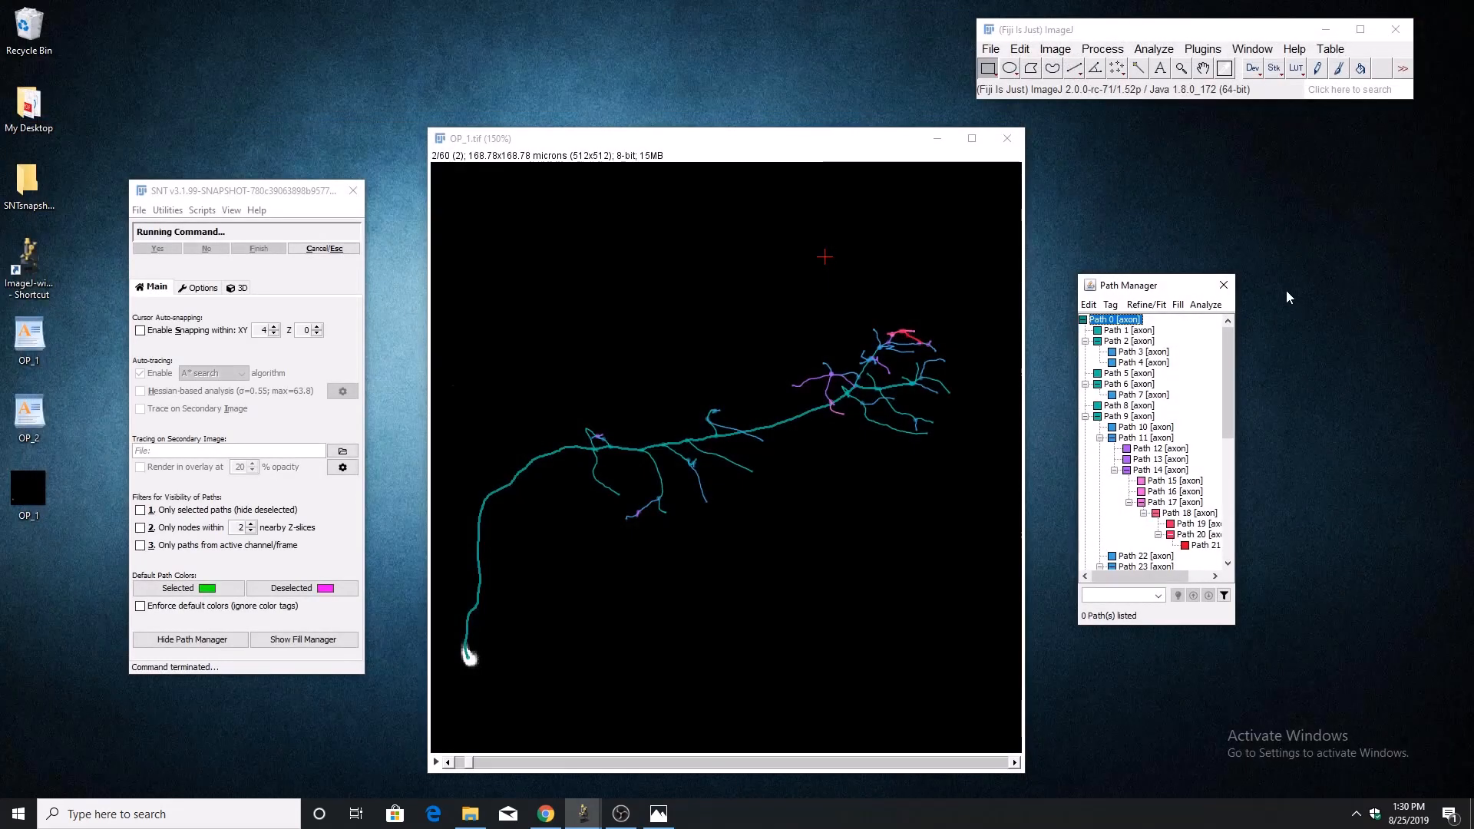
# Convert Path 0 to ROIs with the conversion set to All and the view set to XY (default).
pyautogui.click(1211, 305)
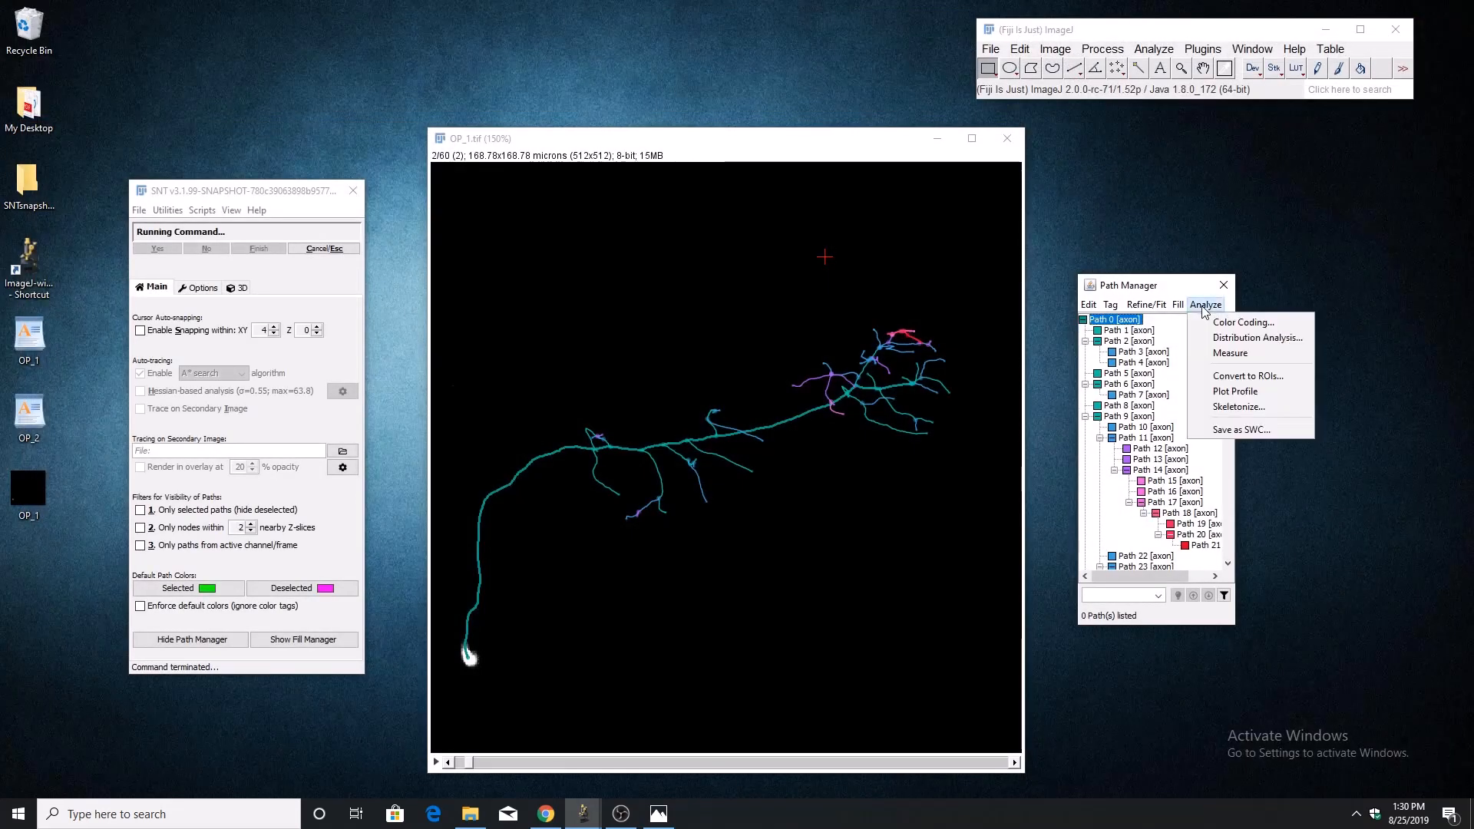
pyautogui.click(1229, 379)
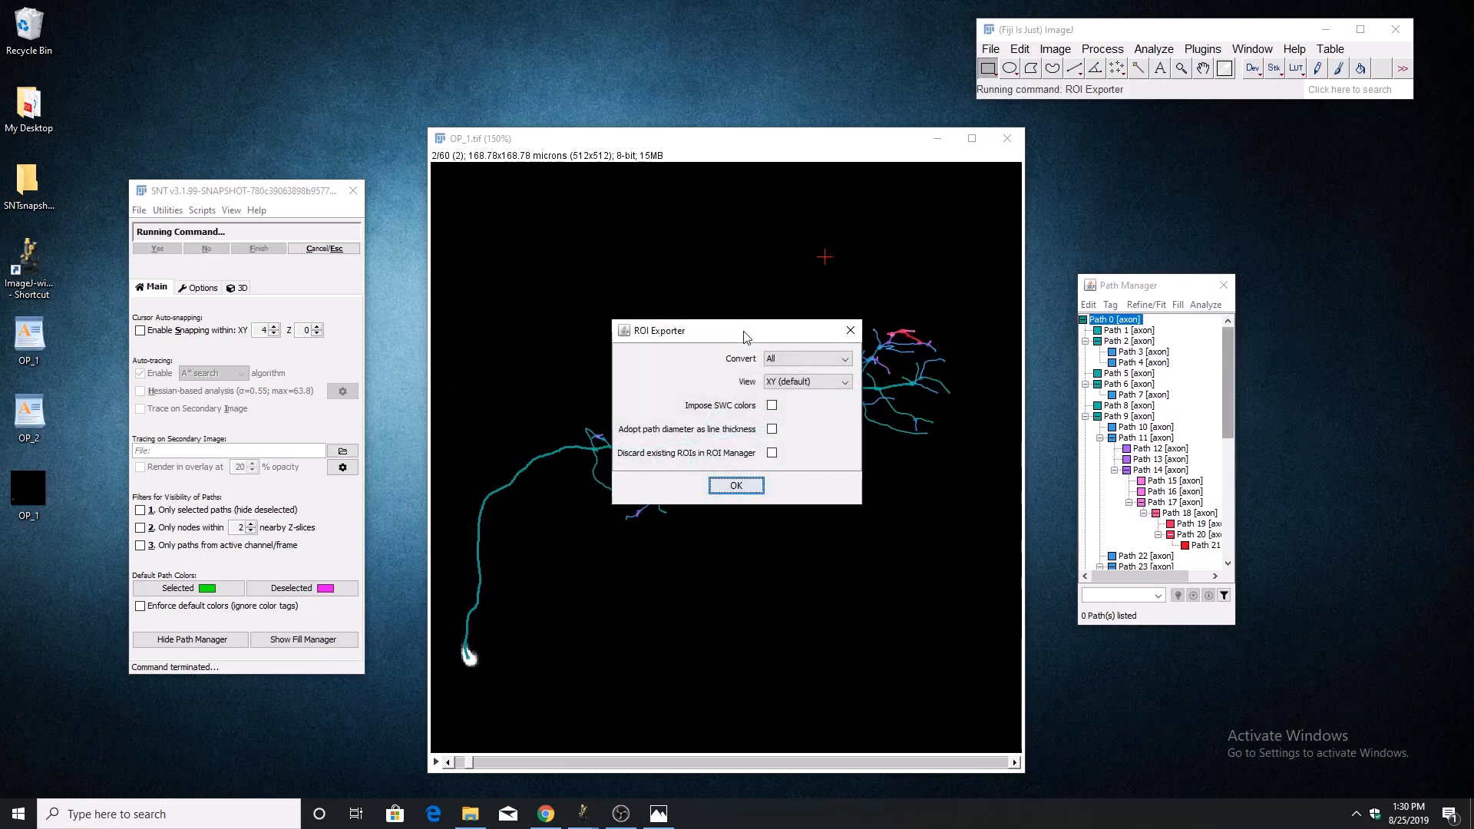
pyautogui.moveTo(744, 336); pyautogui.dragTo(684, 148)
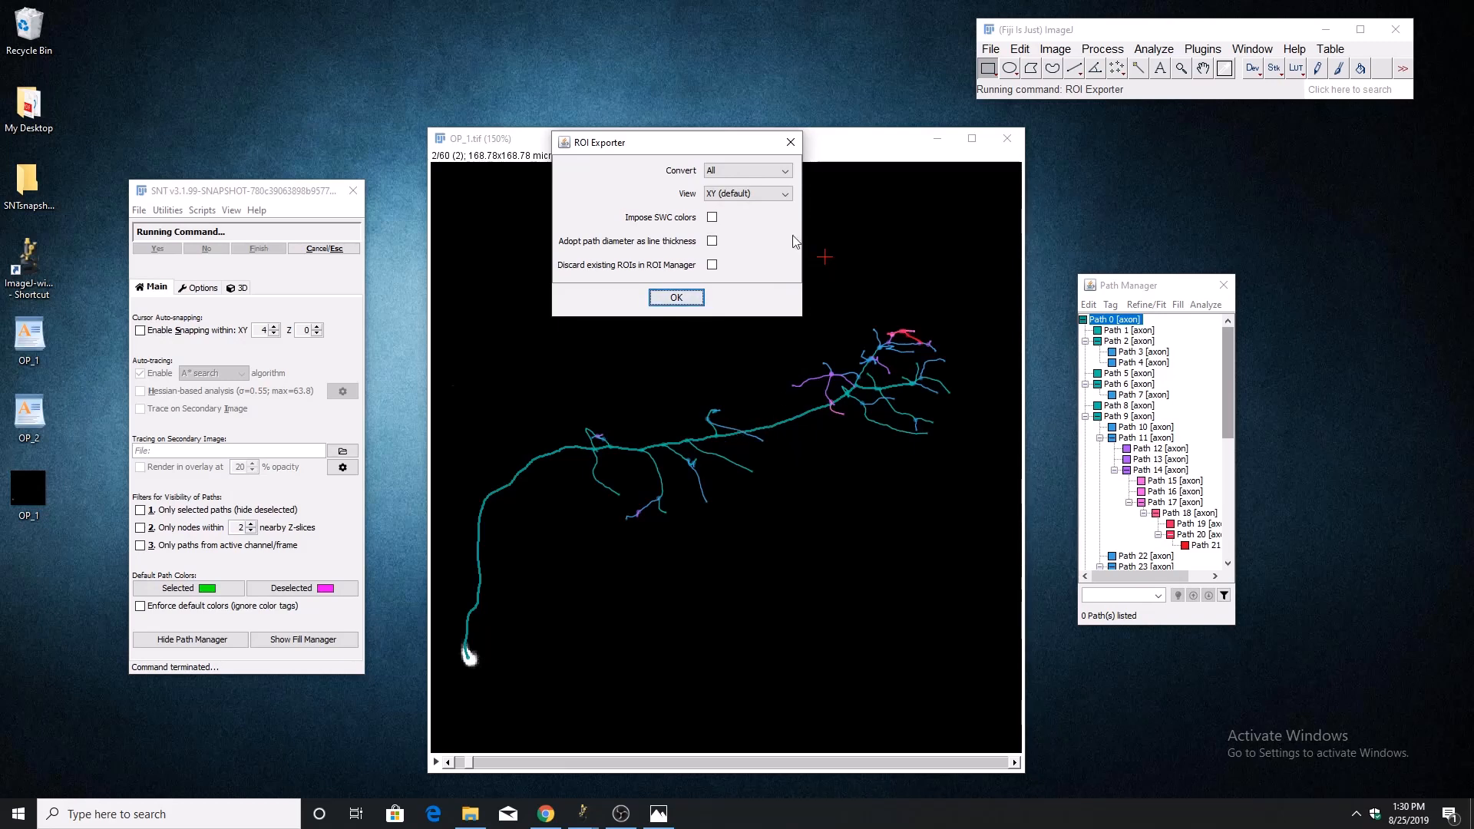
pyautogui.click(724, 177)
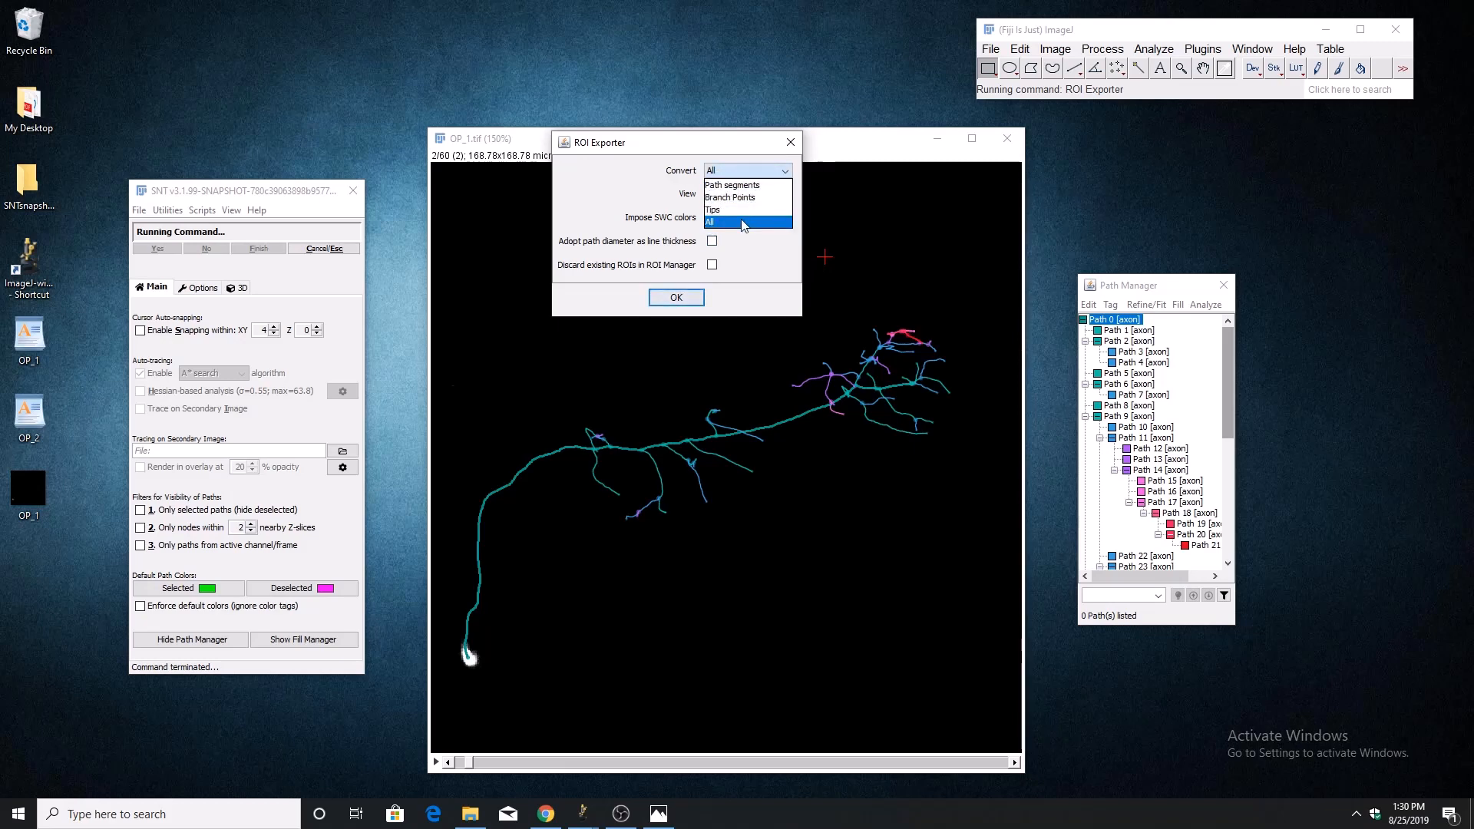
pyautogui.click(685, 162)
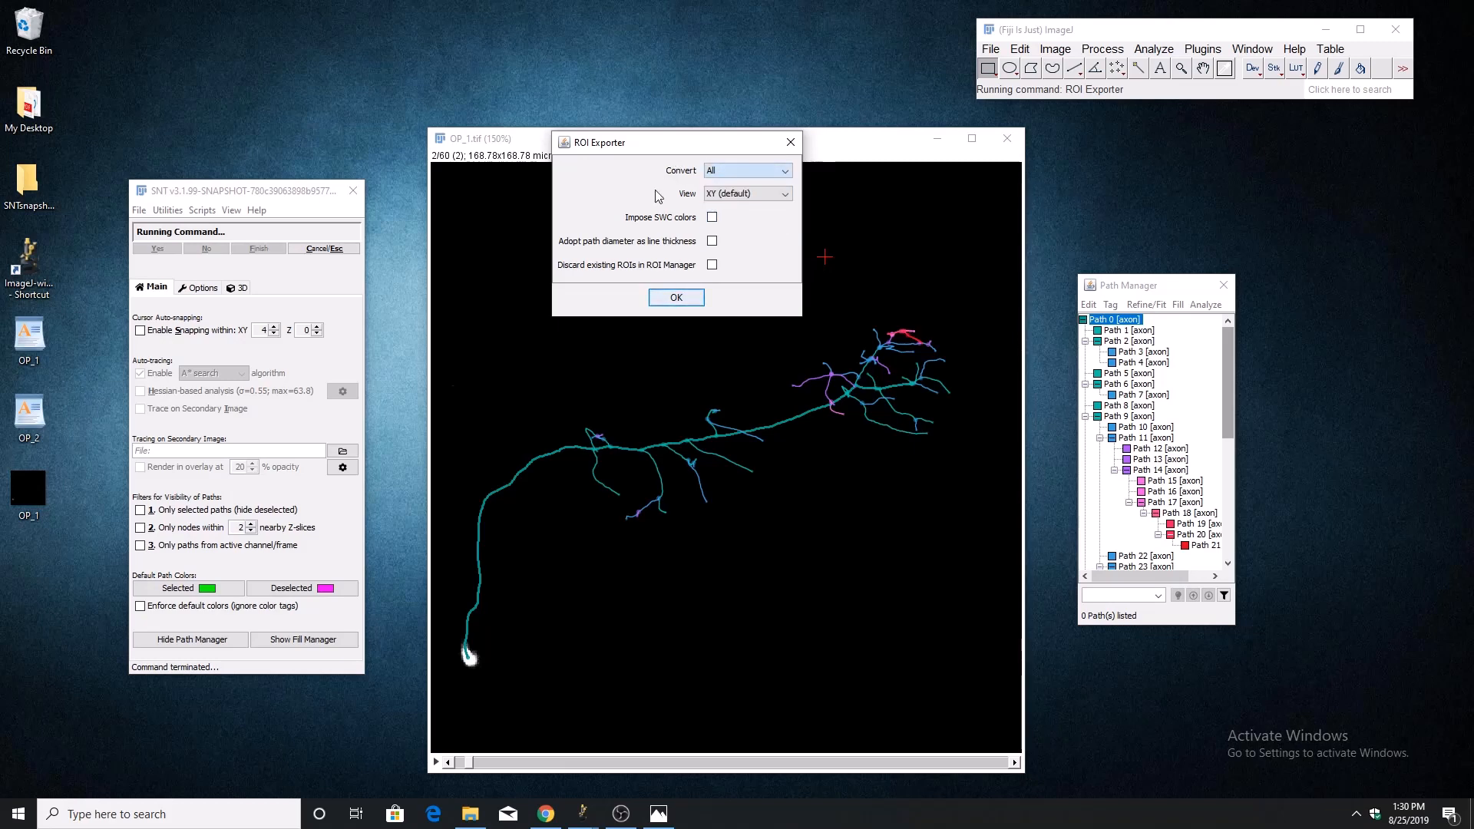
pyautogui.click(675, 298)
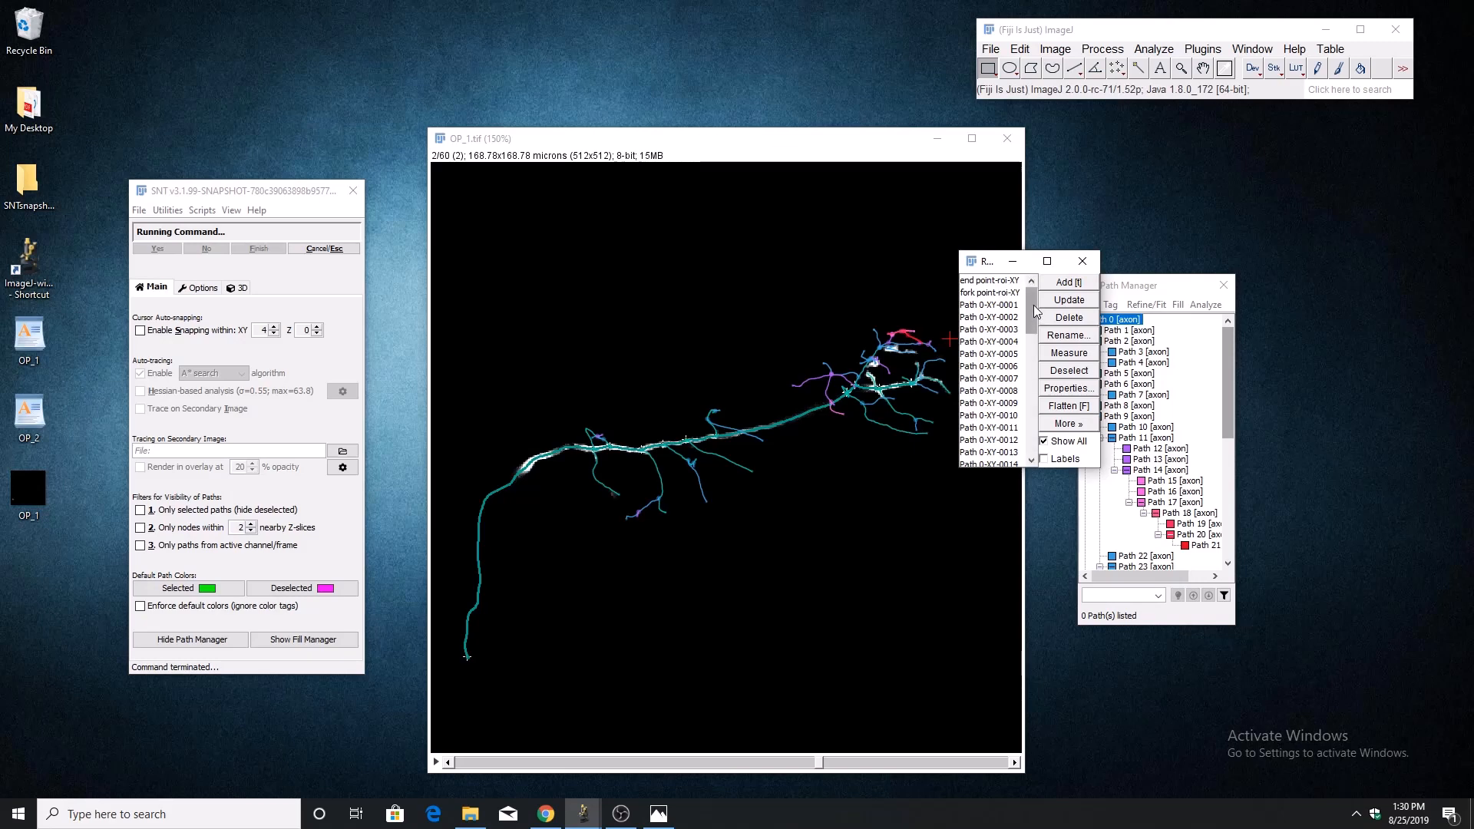
# Look over the ROIs listed in the ROI Manager and close it, discarding them instead of saving an overlay.
pyautogui.moveTo(1033, 306)
pyautogui.mouseDown()
pyautogui.moveTo(1033, 402)
pyautogui.moveTo(1029, 296)
pyautogui.mouseUp()
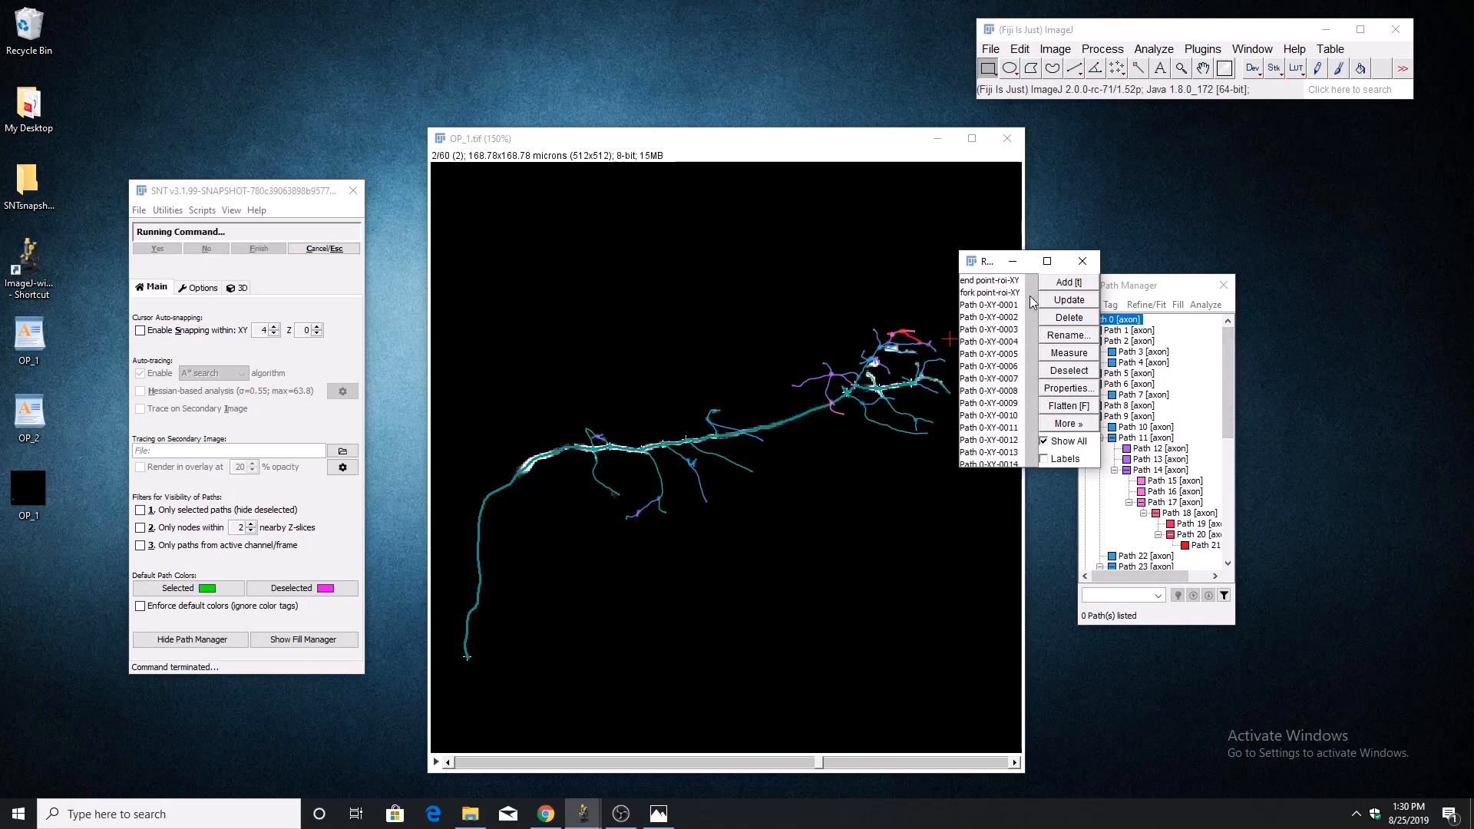
pyautogui.click(1083, 263)
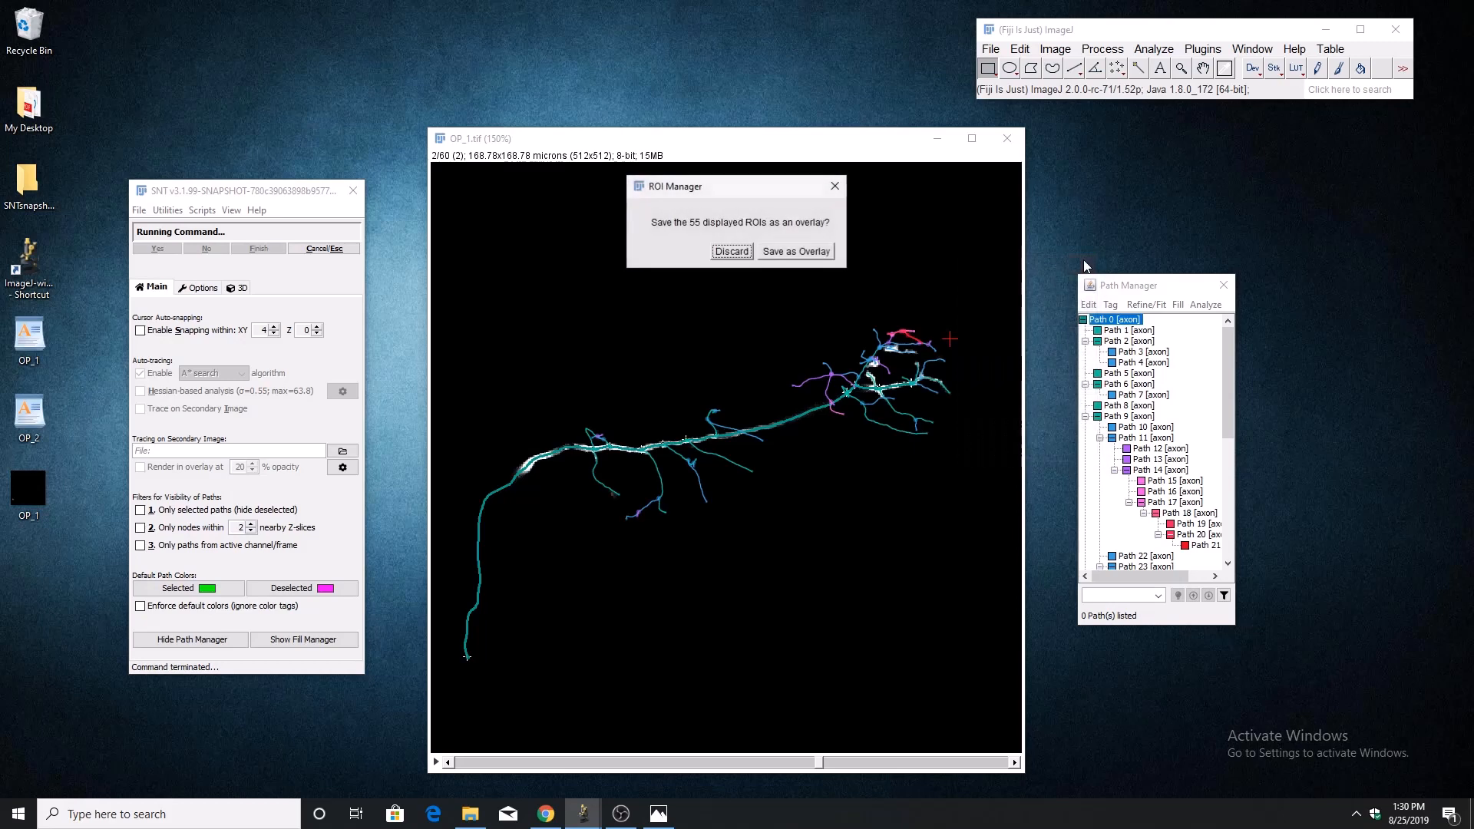
pyautogui.click(732, 248)
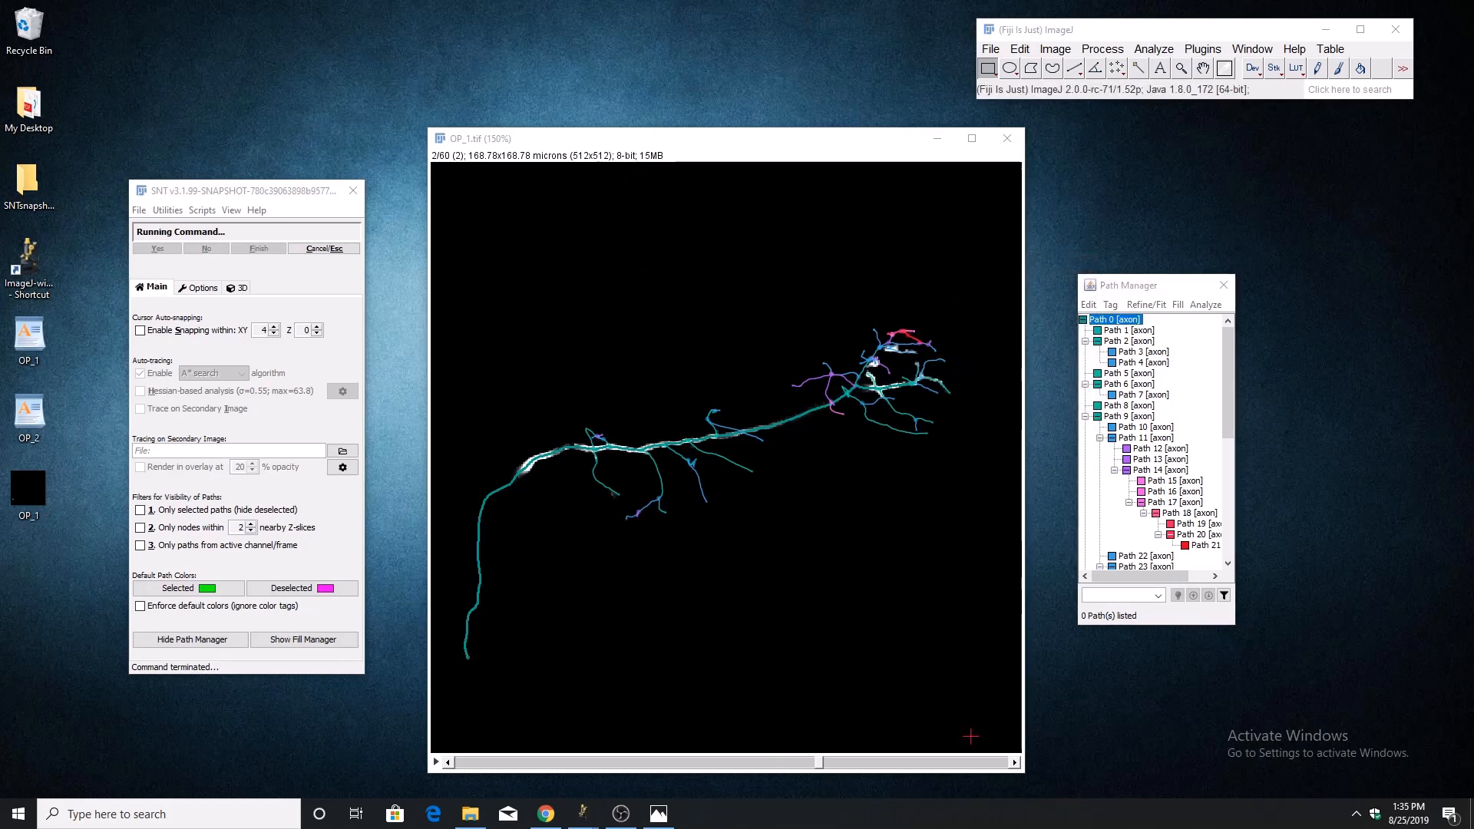
# Plot the intensity profile of Path 0 and move the profile plot over the image.
pyautogui.click(1205, 305)
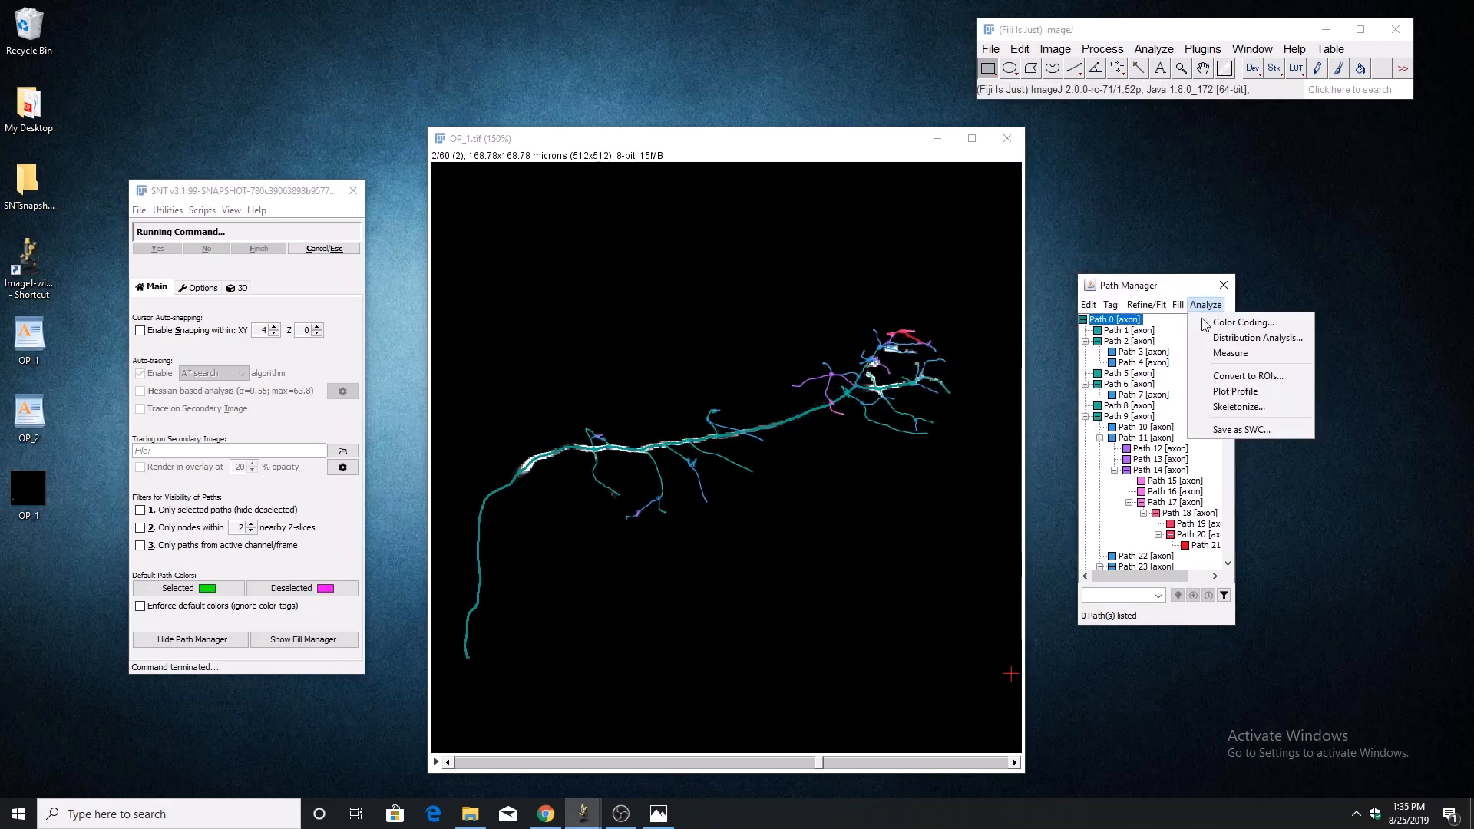
pyautogui.click(1211, 389)
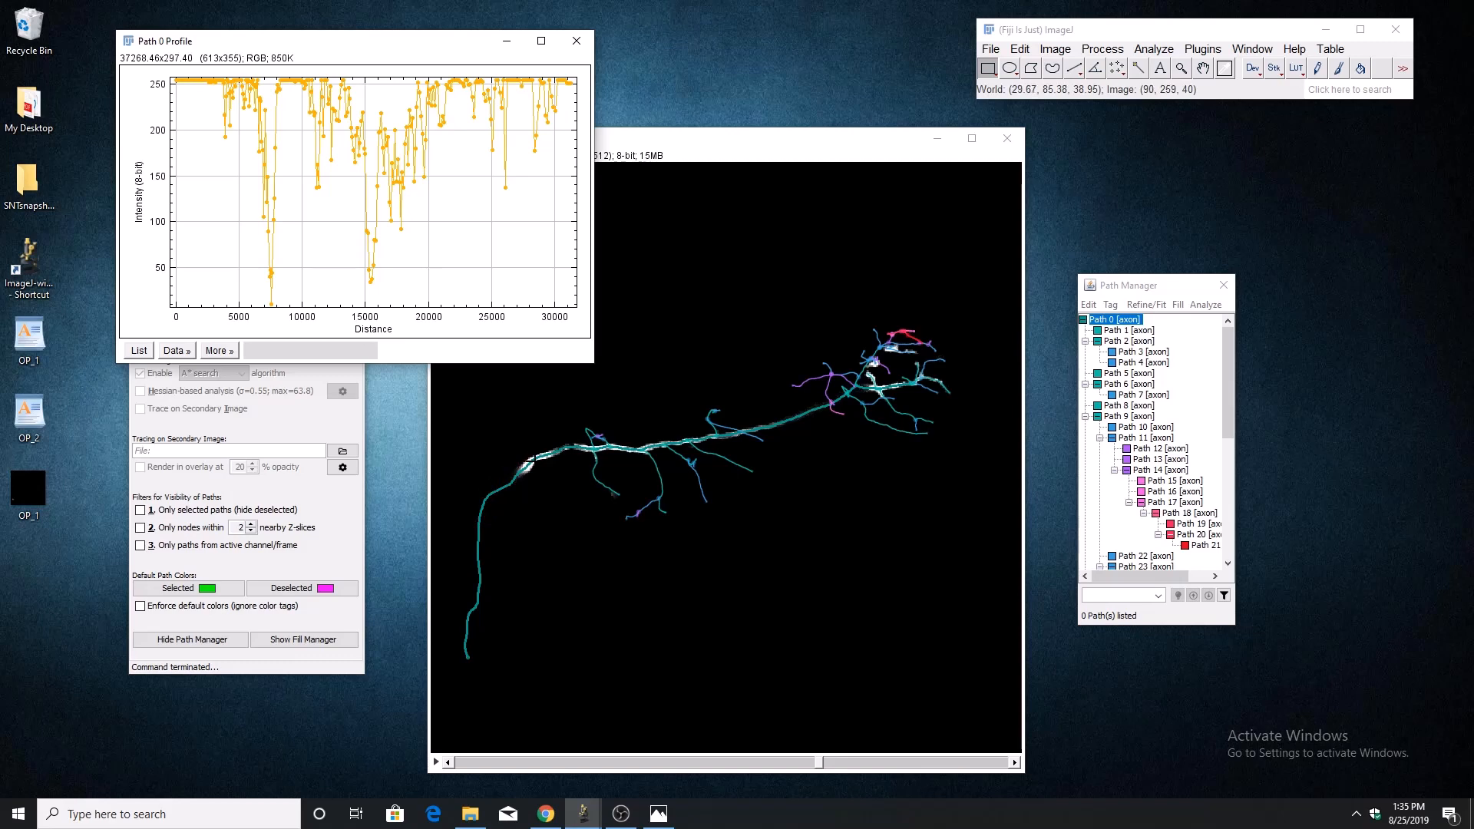
pyautogui.moveTo(407, 49); pyautogui.dragTo(700, 155)
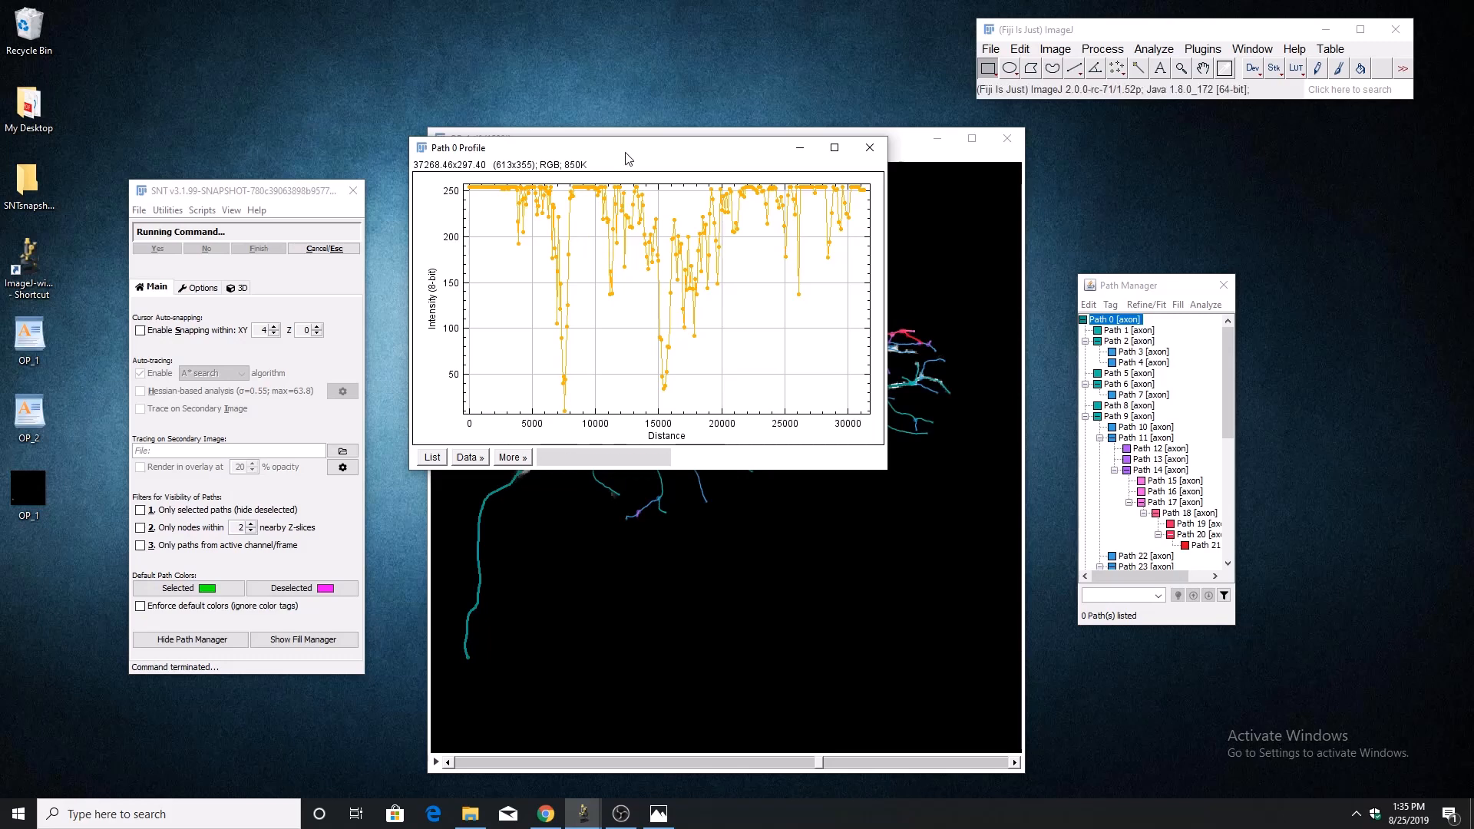
pyautogui.moveTo(625, 159); pyautogui.dragTo(696, 259)
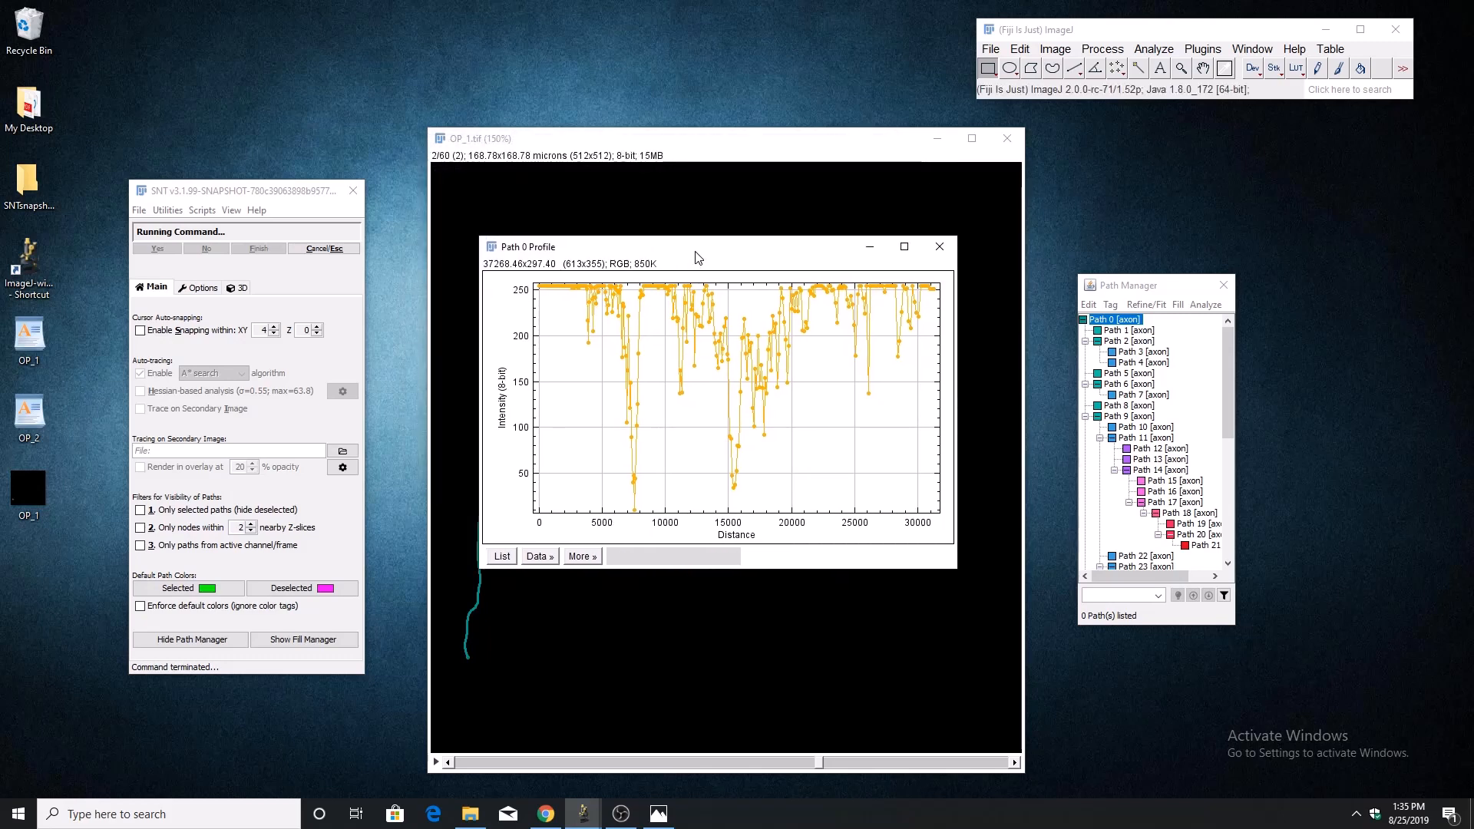
pyautogui.click(990, 48)
pyautogui.moveTo(1021, 268)
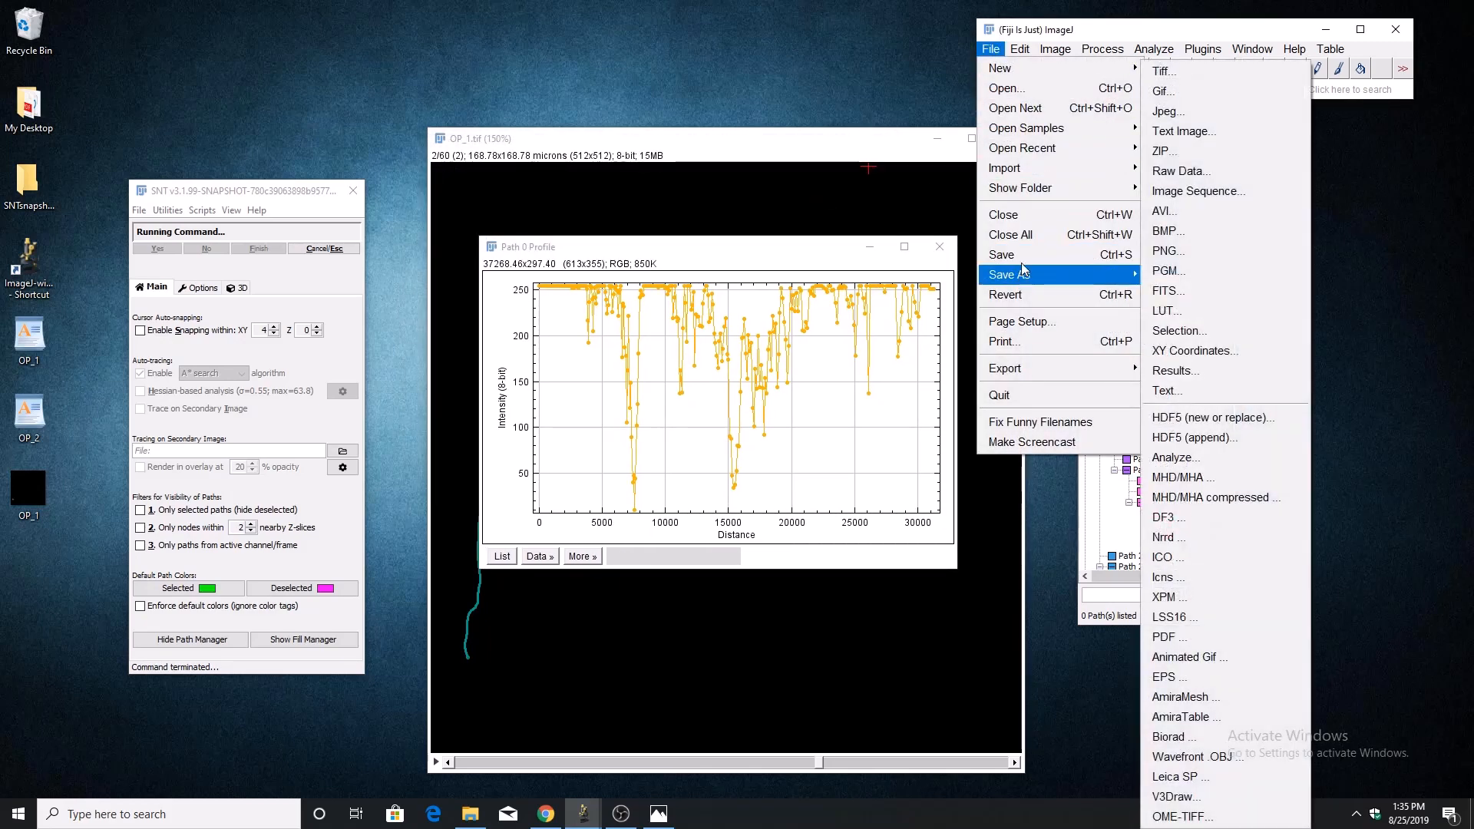
pyautogui.click(1020, 31)
pyautogui.click(771, 255)
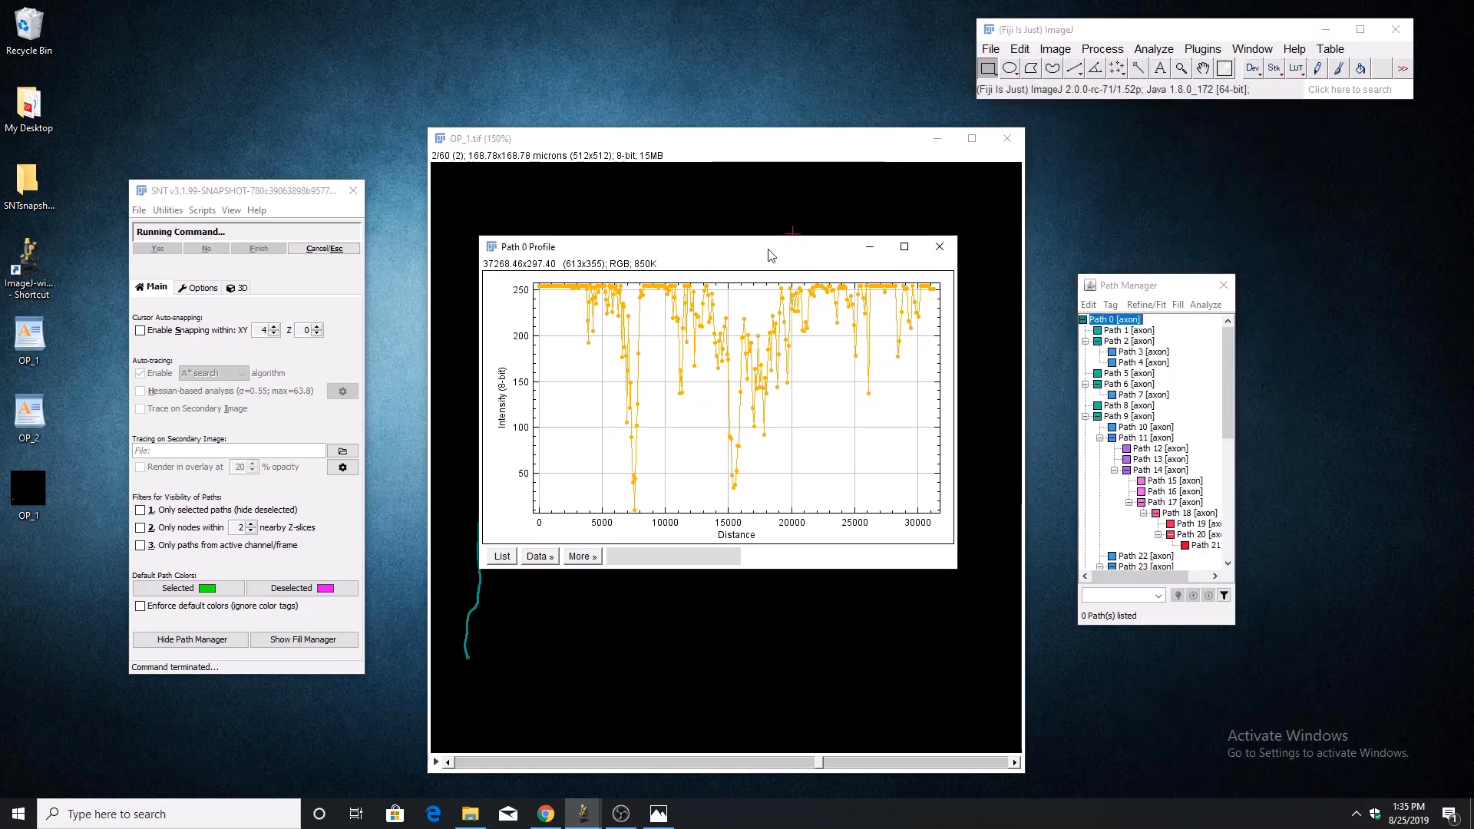
pyautogui.click(578, 558)
pyautogui.click(758, 557)
# Try adding a curve fit to the Path 0 profile, exploring the Straight Line and 5th Degree Polynomial functions, and cancel it.
pyautogui.click(551, 556)
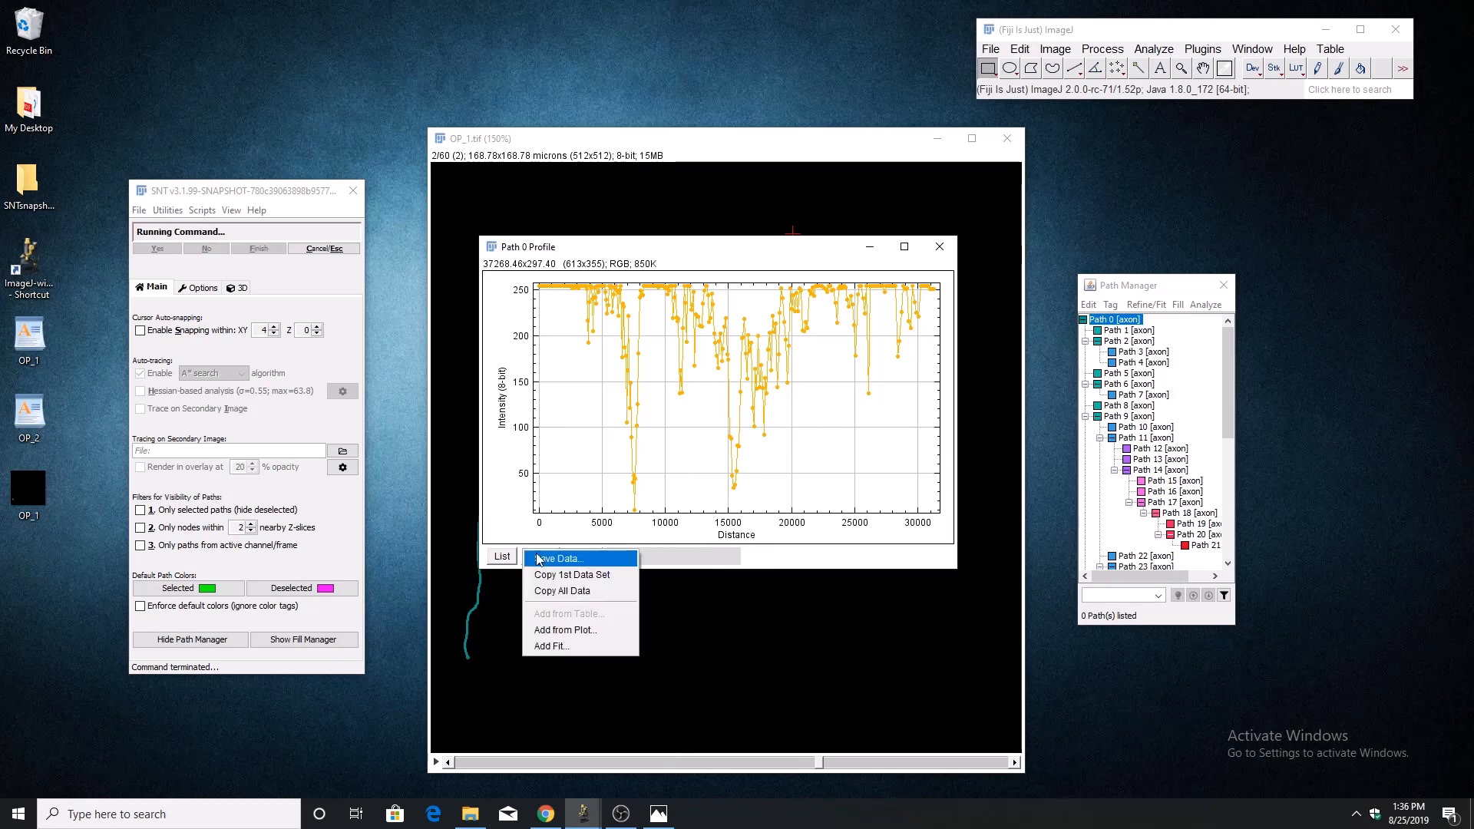
pyautogui.click(554, 647)
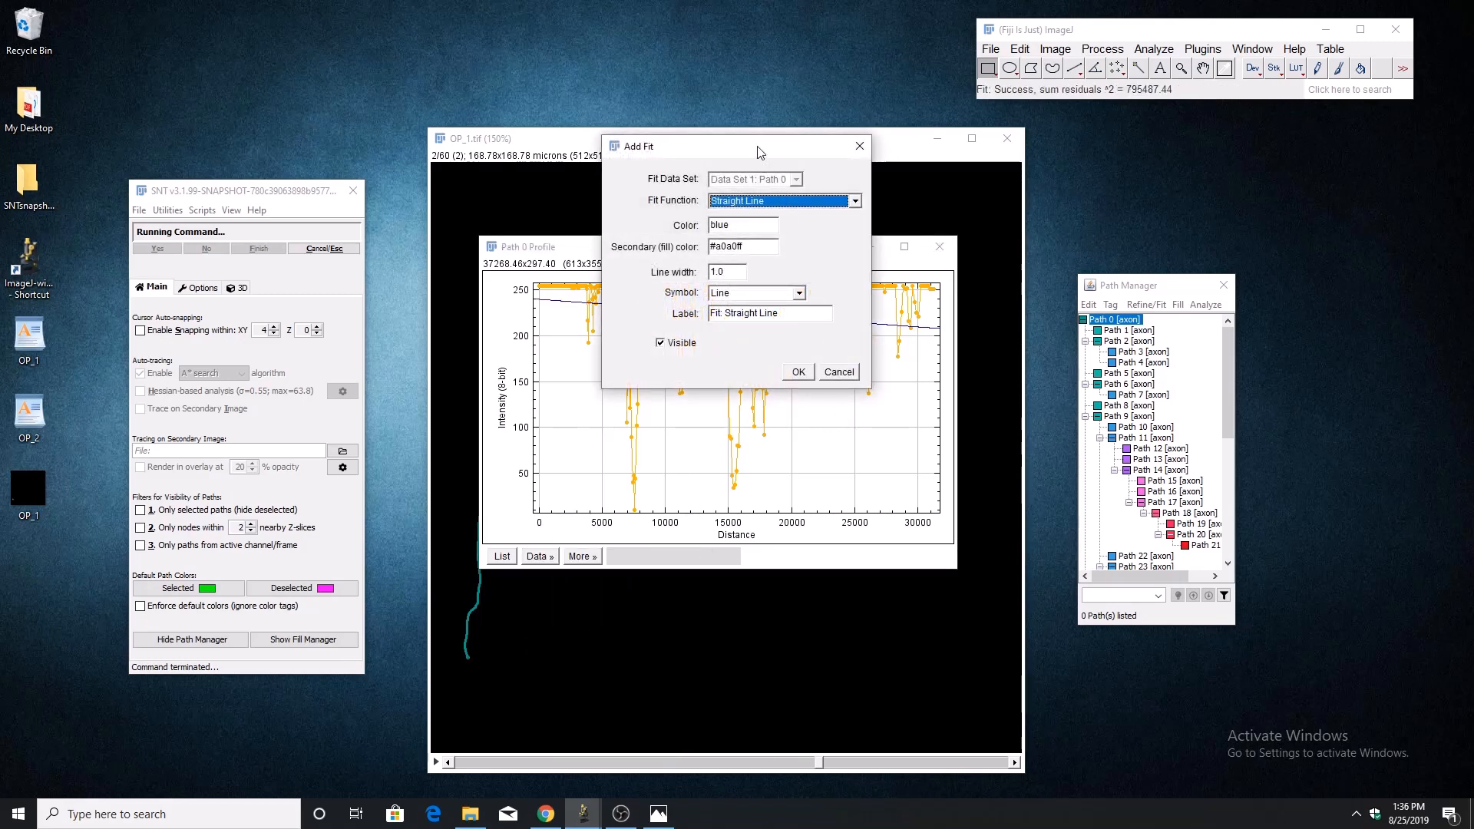
pyautogui.moveTo(758, 151); pyautogui.dragTo(1159, 230)
pyautogui.click(1172, 281)
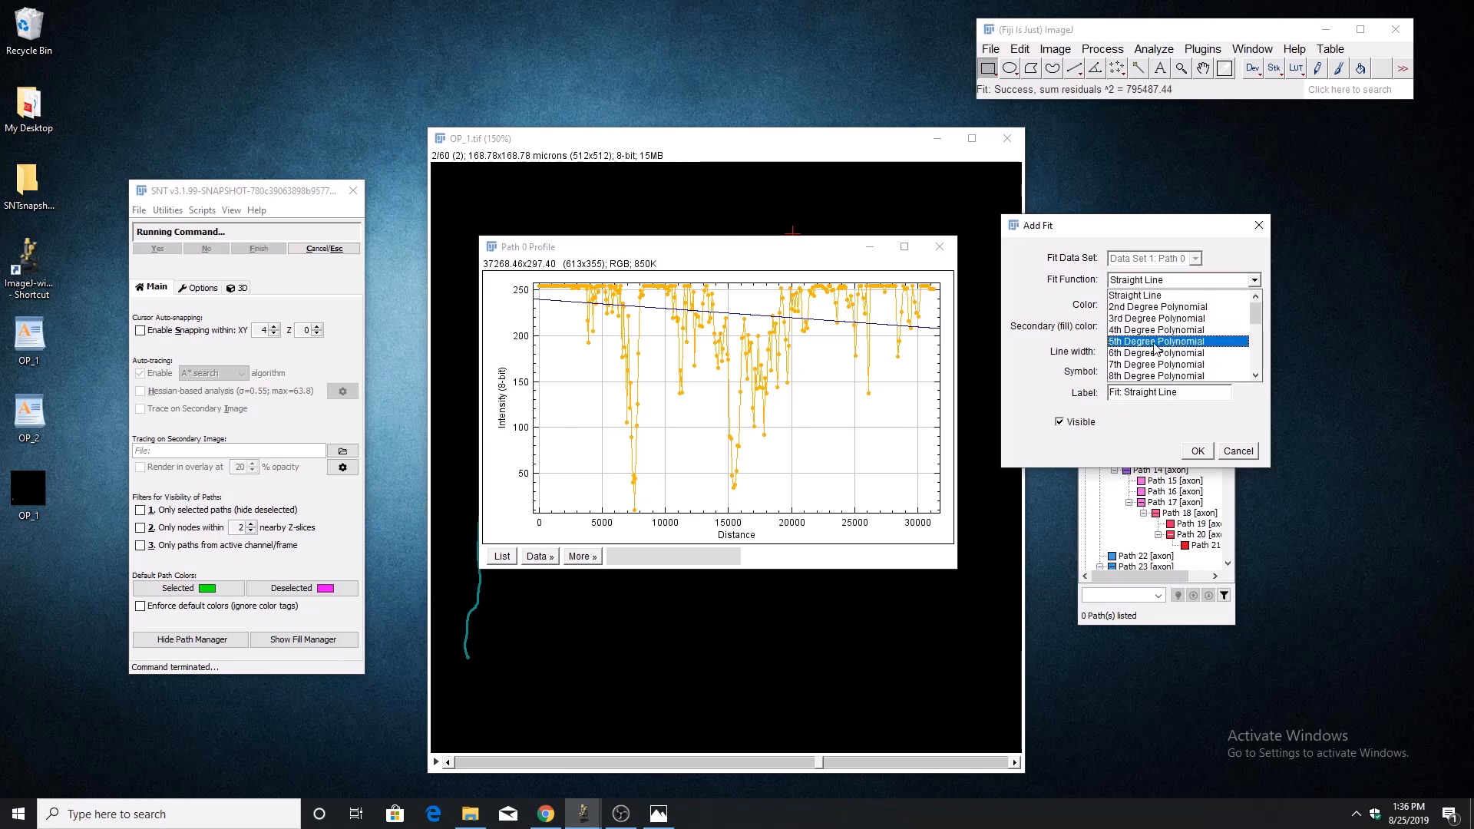
pyautogui.click(1174, 338)
pyautogui.click(1234, 450)
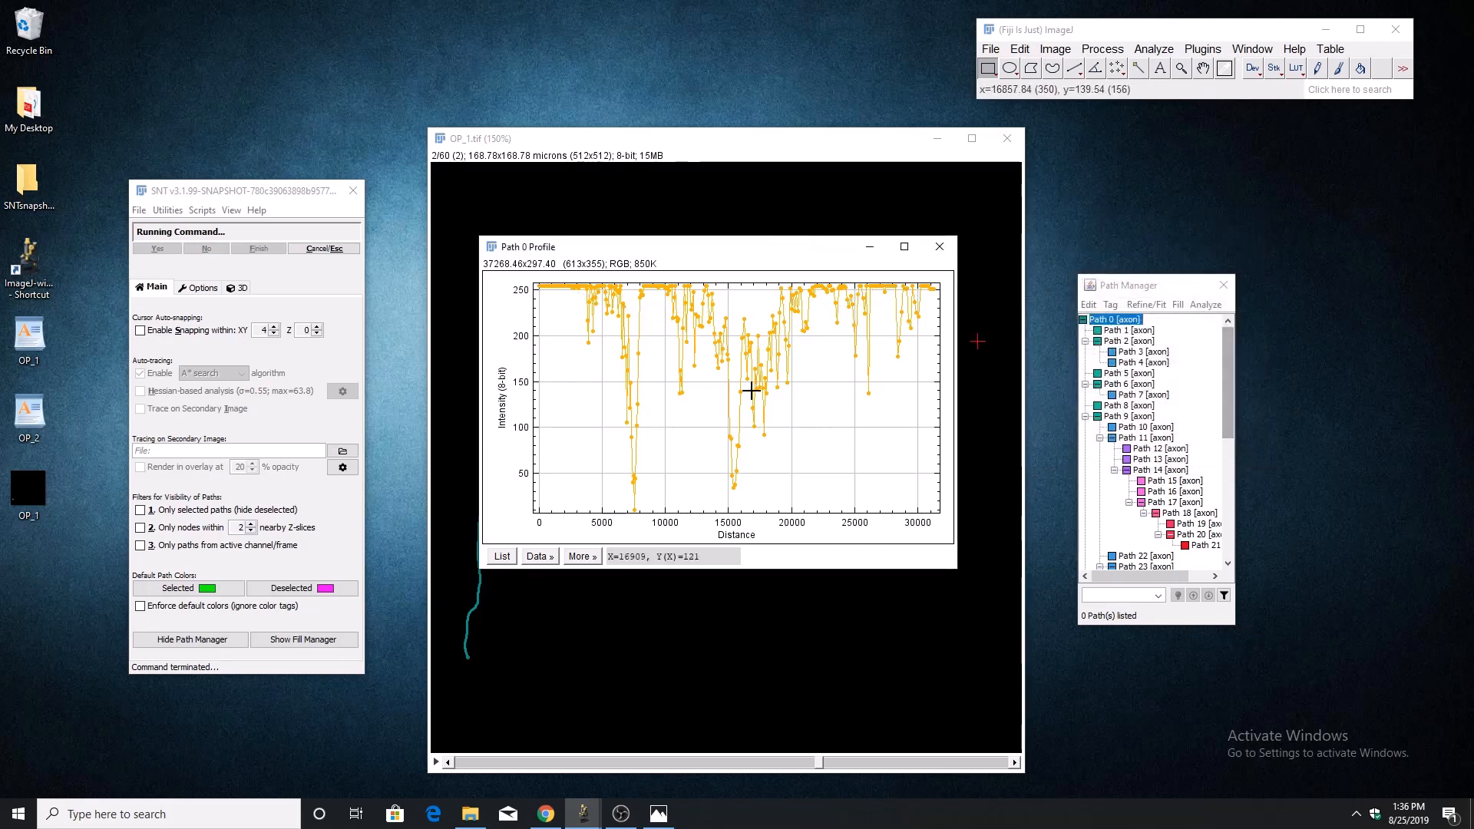
# List the Path 0 profile data, save the table to the Desktop as Plot Values, and close it.
pyautogui.click(501, 556)
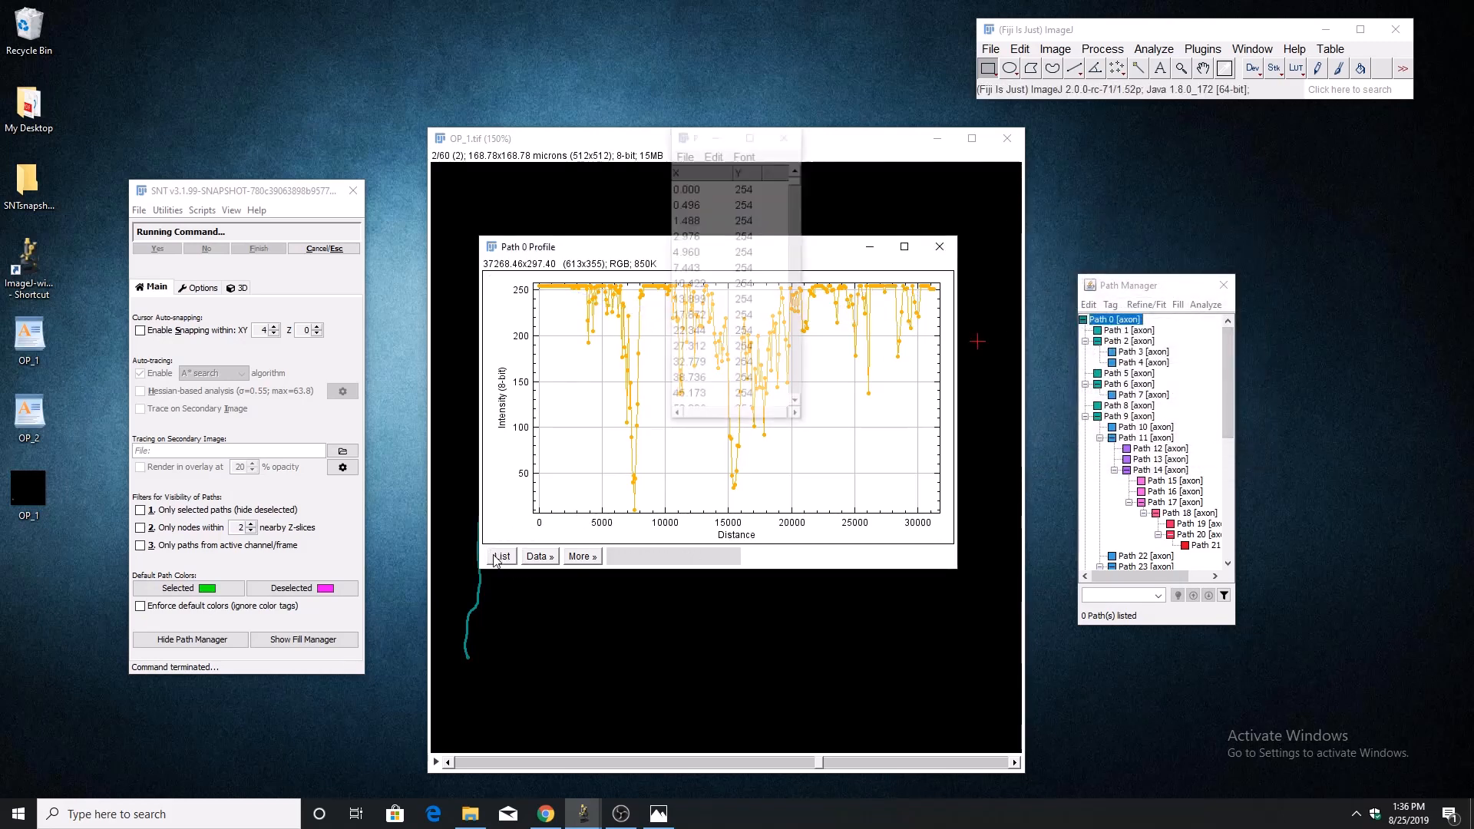
pyautogui.click(870, 248)
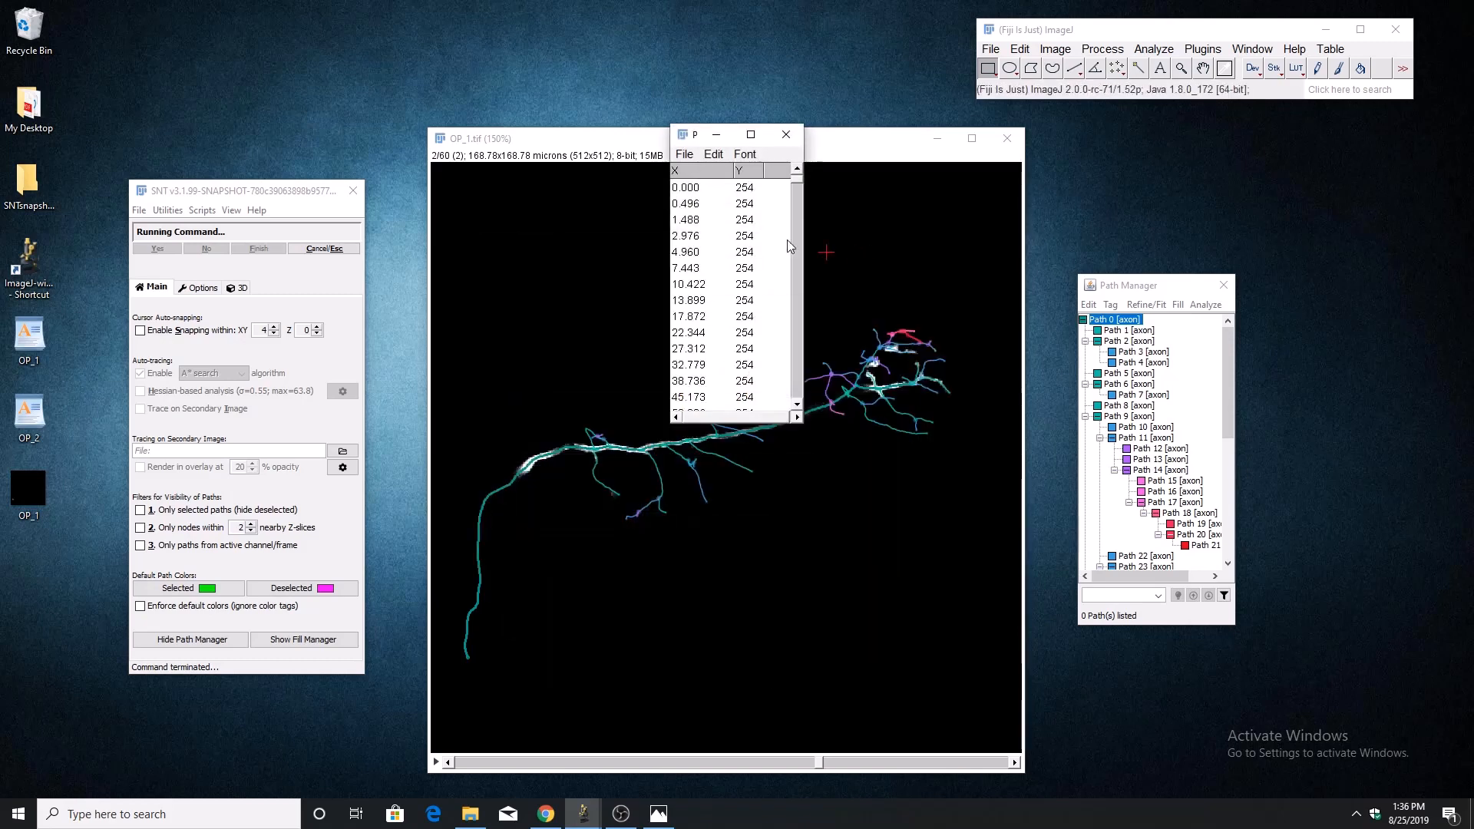
pyautogui.click(684, 159)
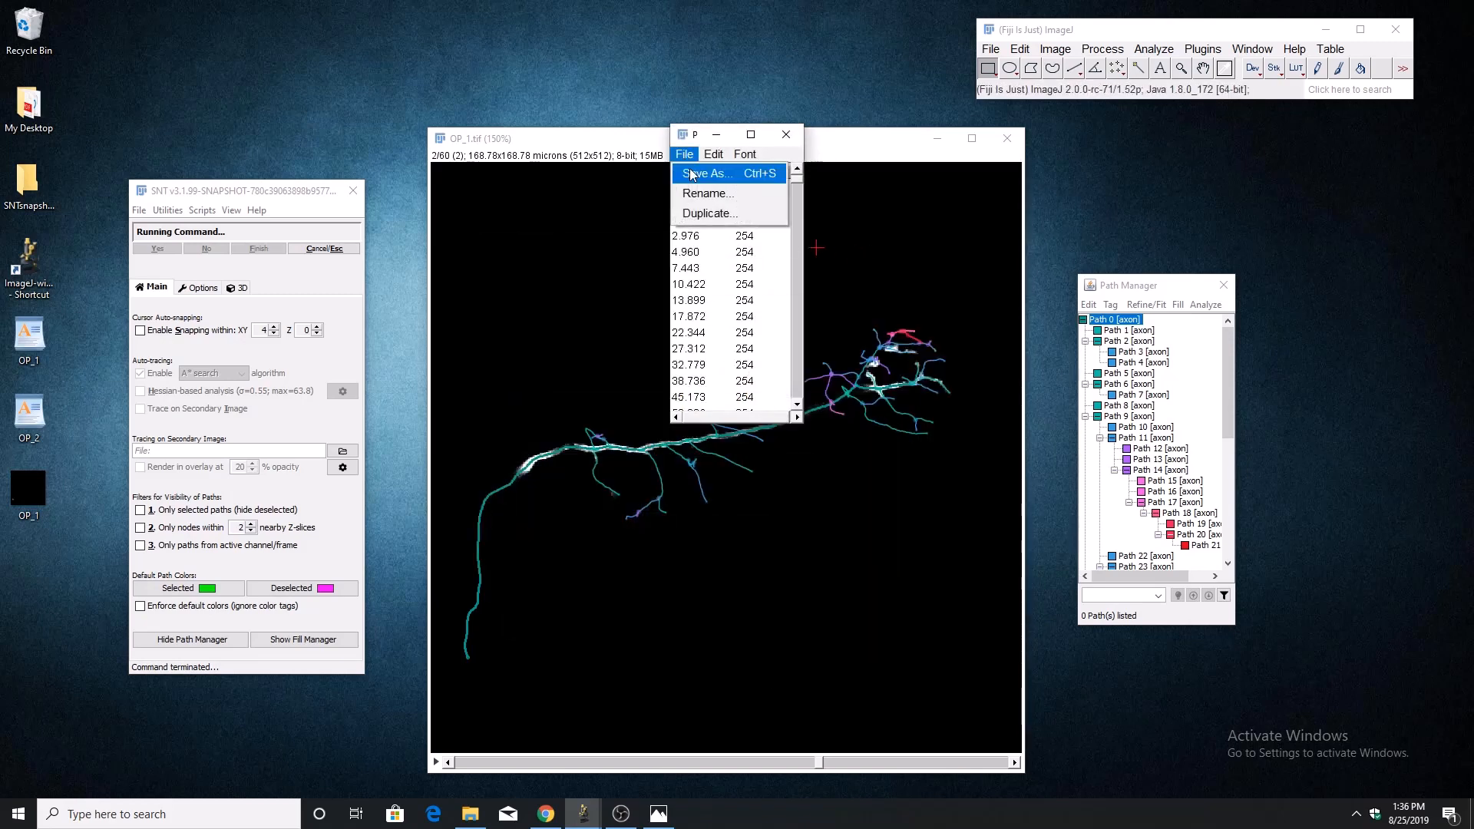
pyautogui.click(695, 175)
pyautogui.click(858, 428)
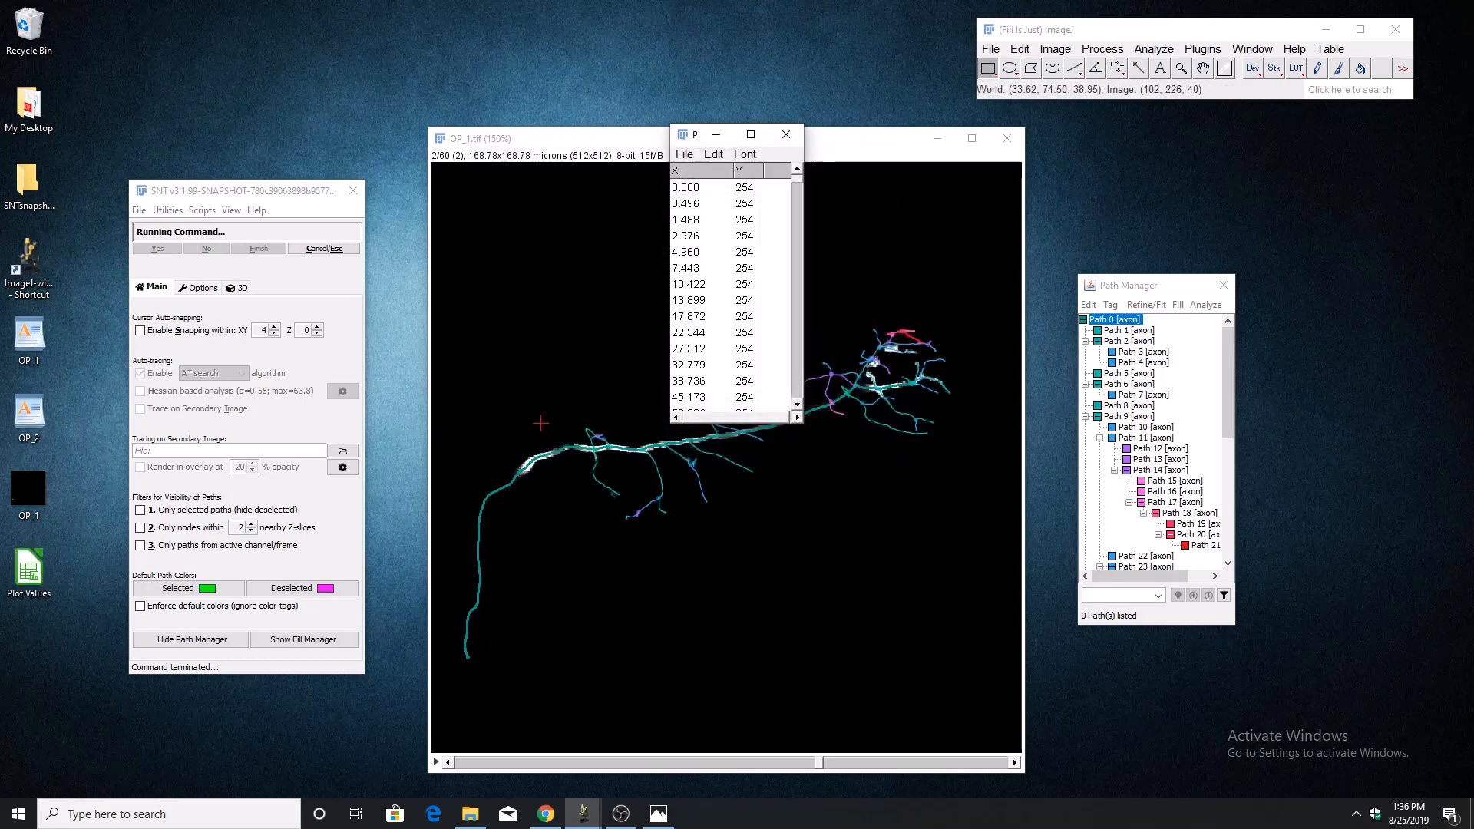
pyautogui.click(786, 134)
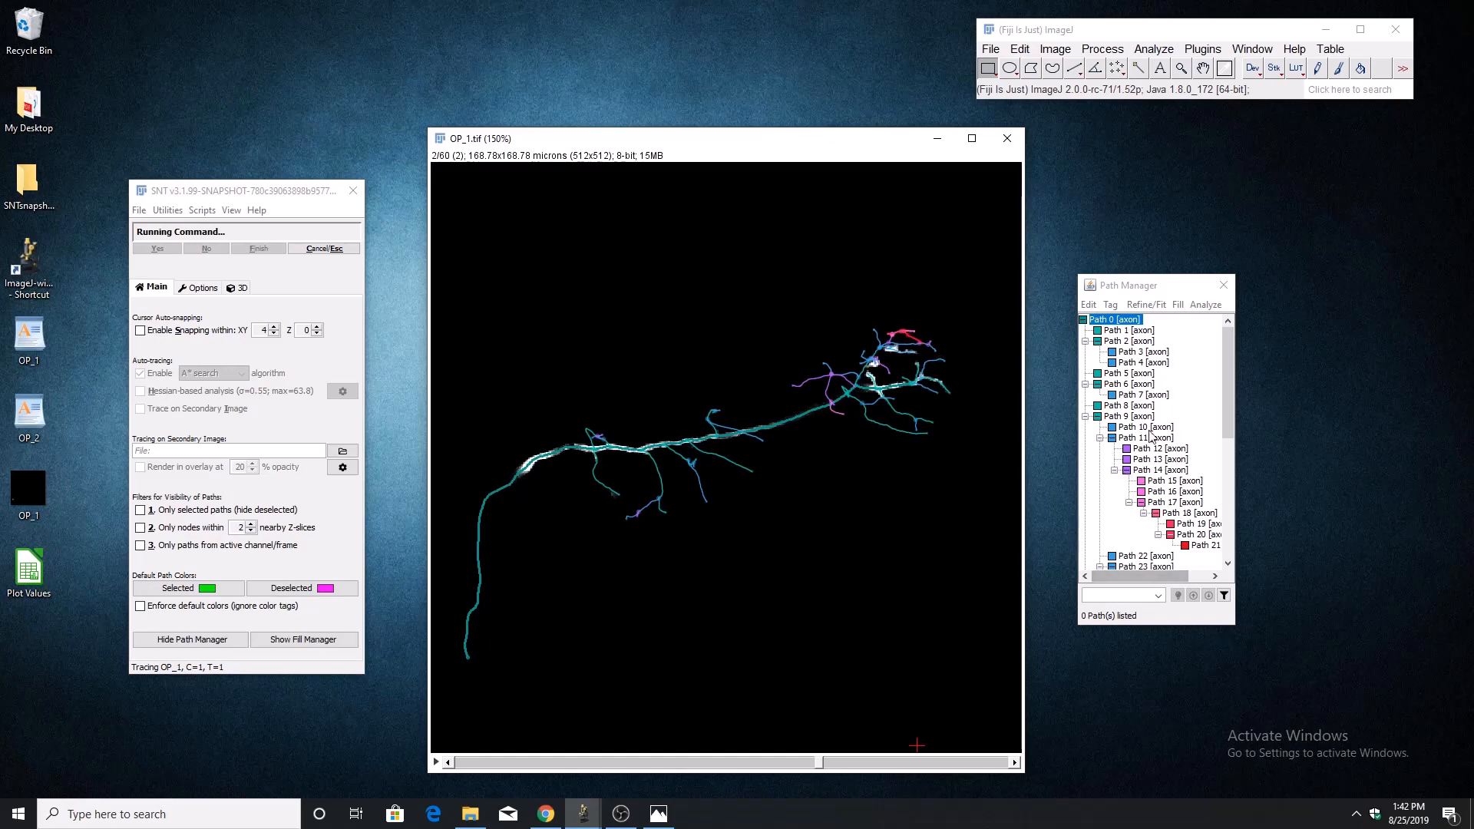
# Skeletonize all paths with ROI filtering set to None, and run Analyze Skeleton with the prune cycle method none.
pyautogui.click(1203, 304)
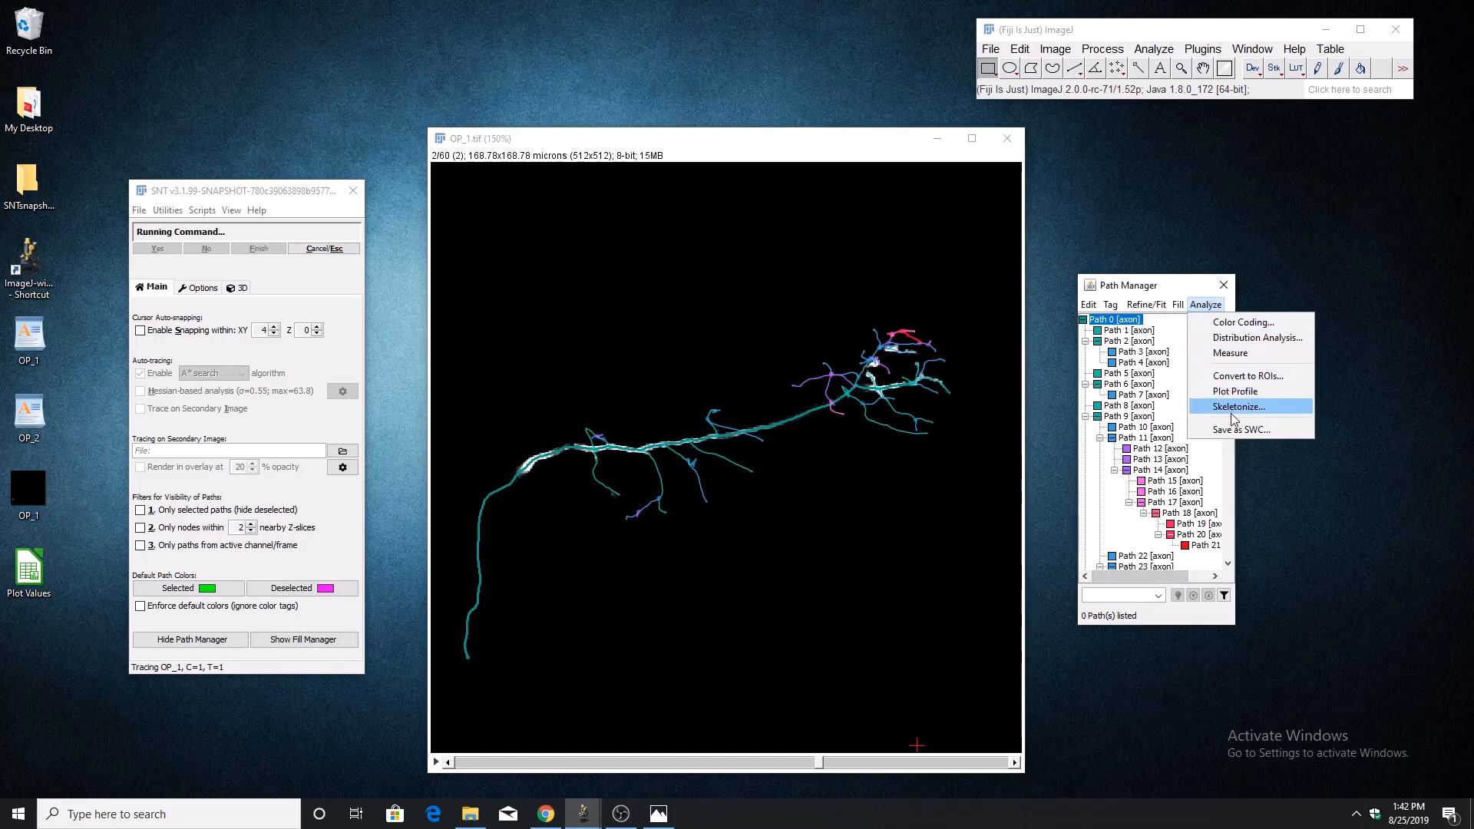
pyautogui.click(1175, 328)
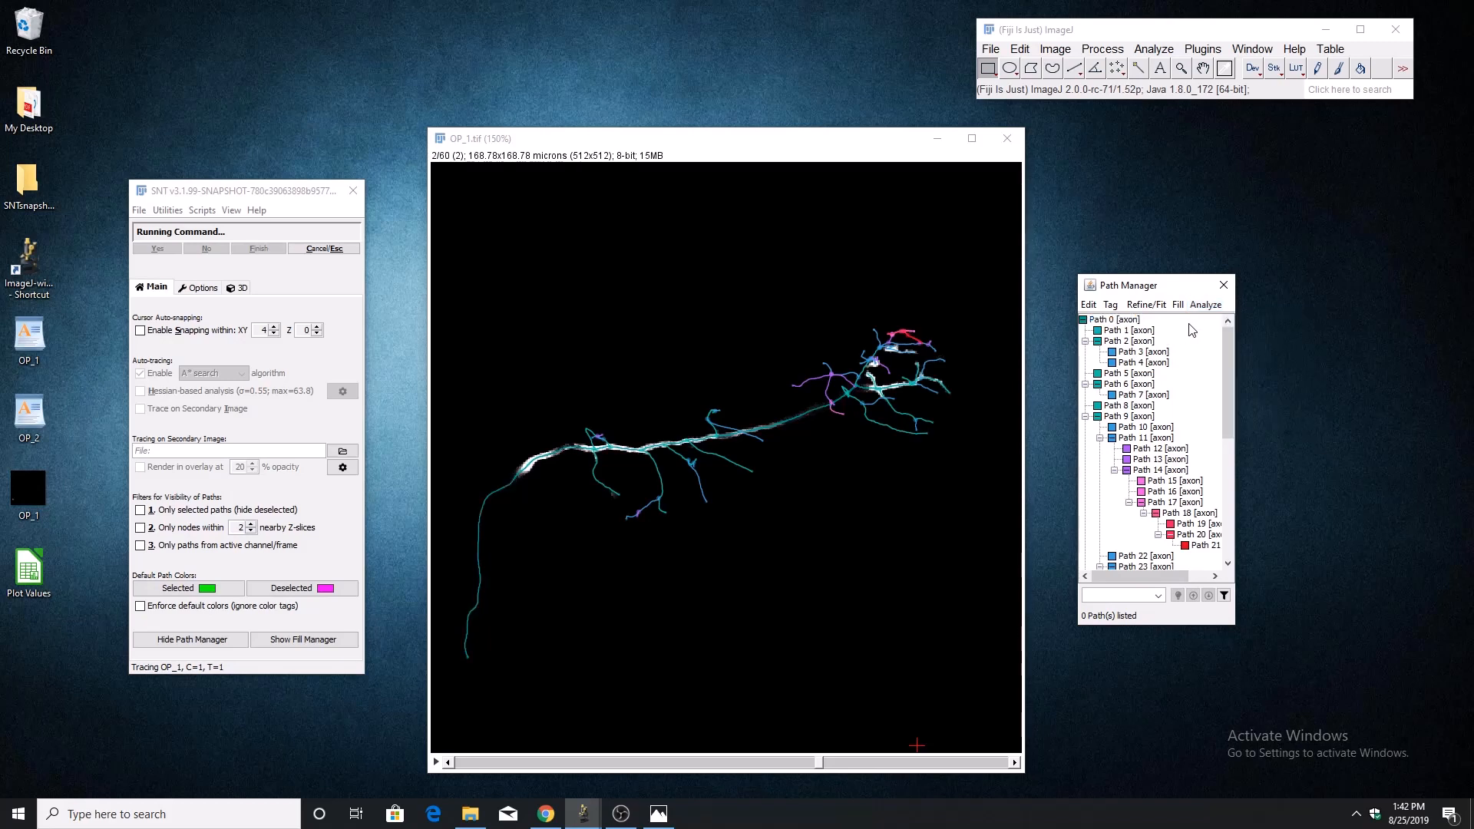
pyautogui.click(1204, 306)
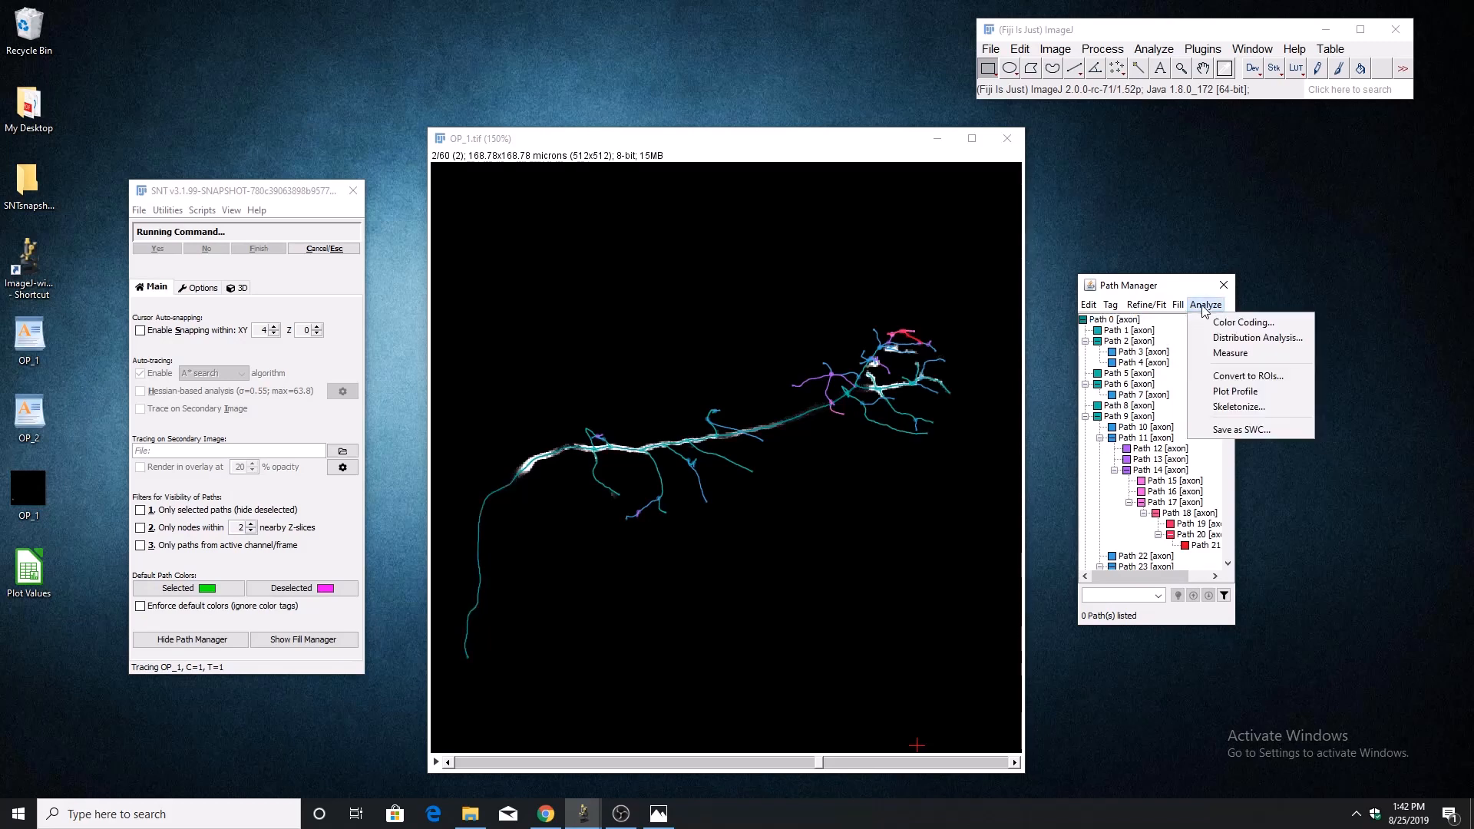
pyautogui.click(1228, 406)
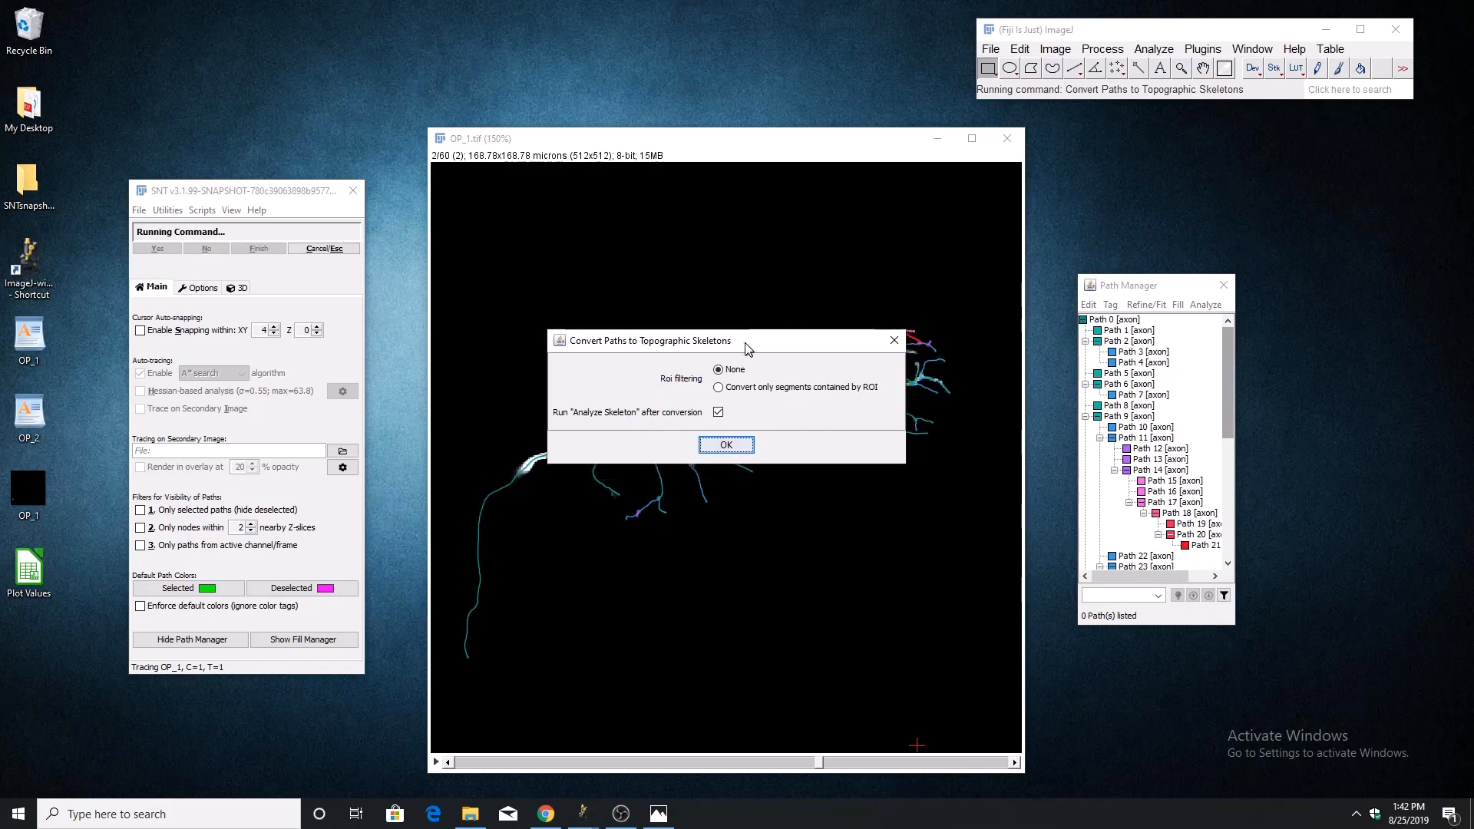
pyautogui.moveTo(757, 361); pyautogui.dragTo(735, 187)
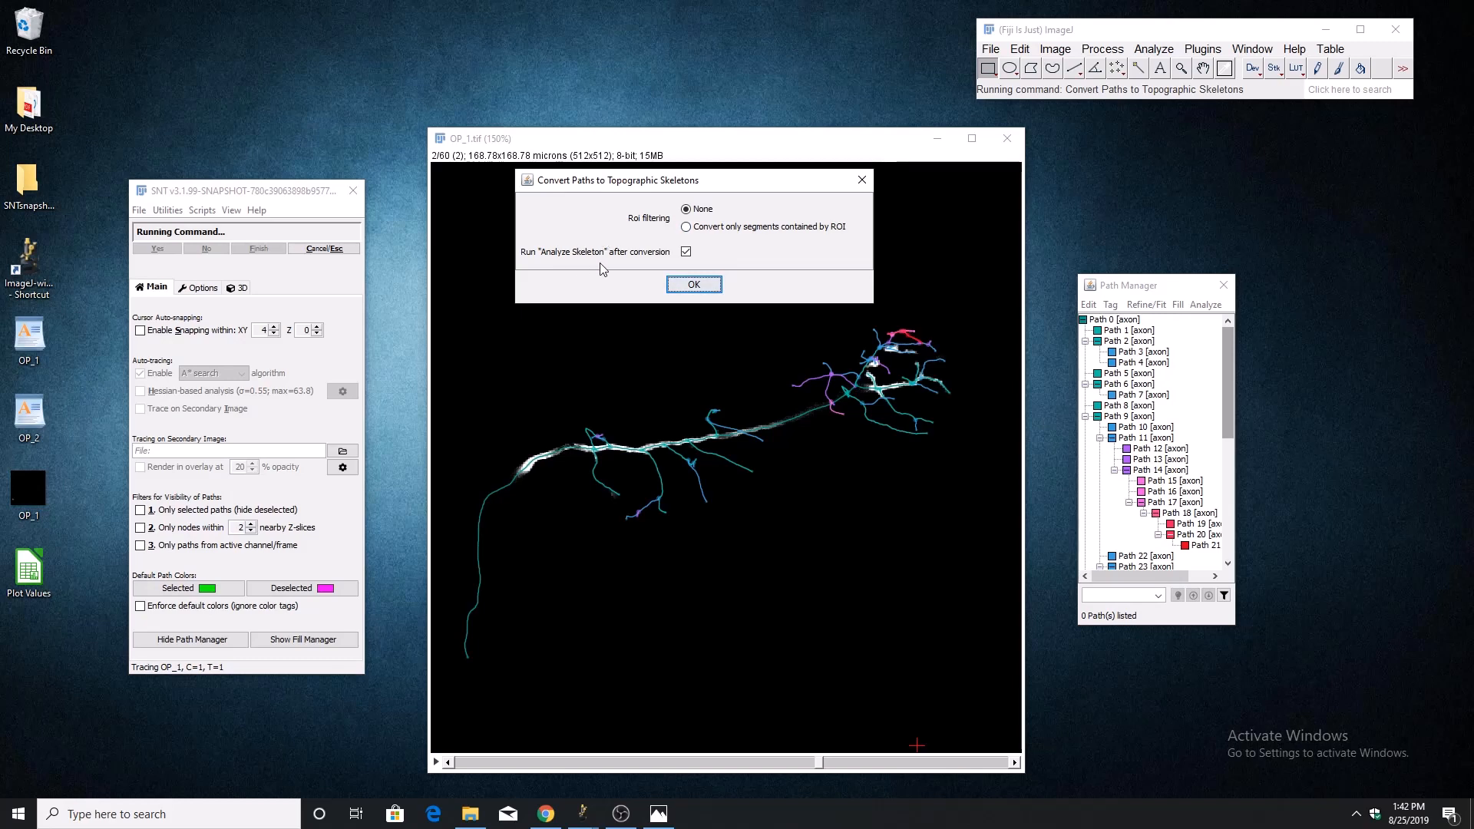
pyautogui.click(693, 284)
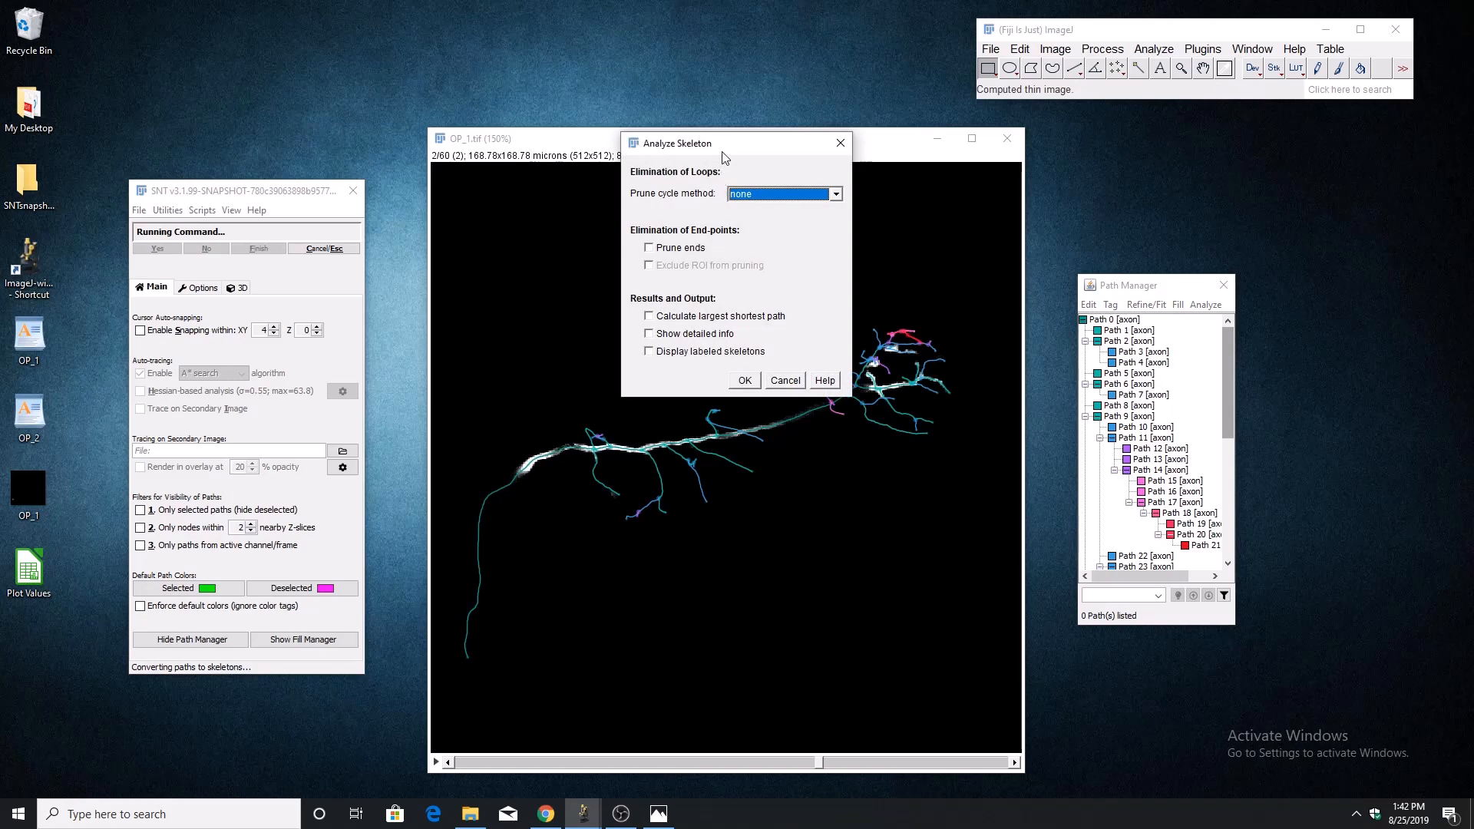
pyautogui.moveTo(721, 150); pyautogui.dragTo(638, 132)
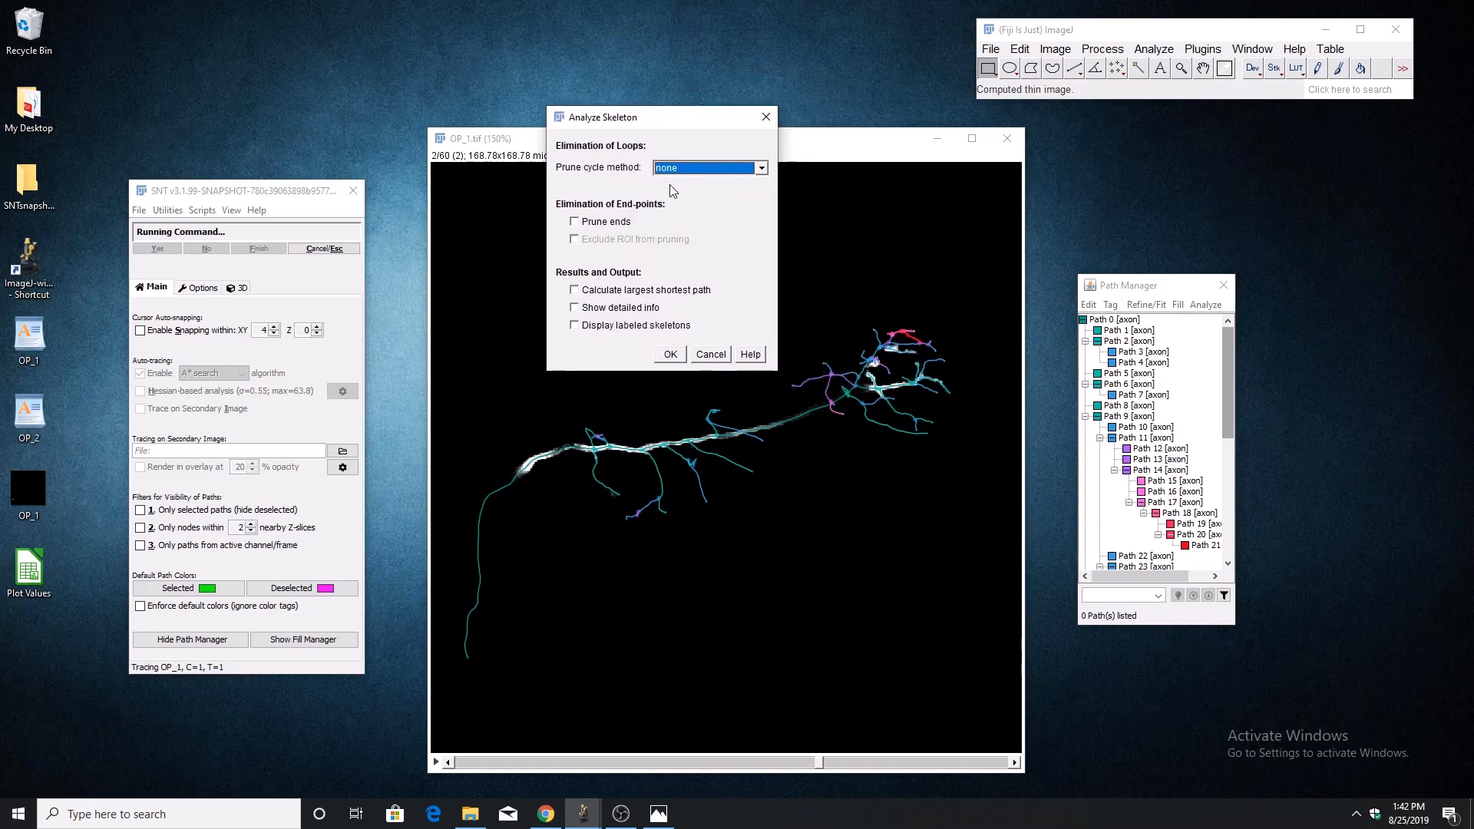
pyautogui.click(670, 355)
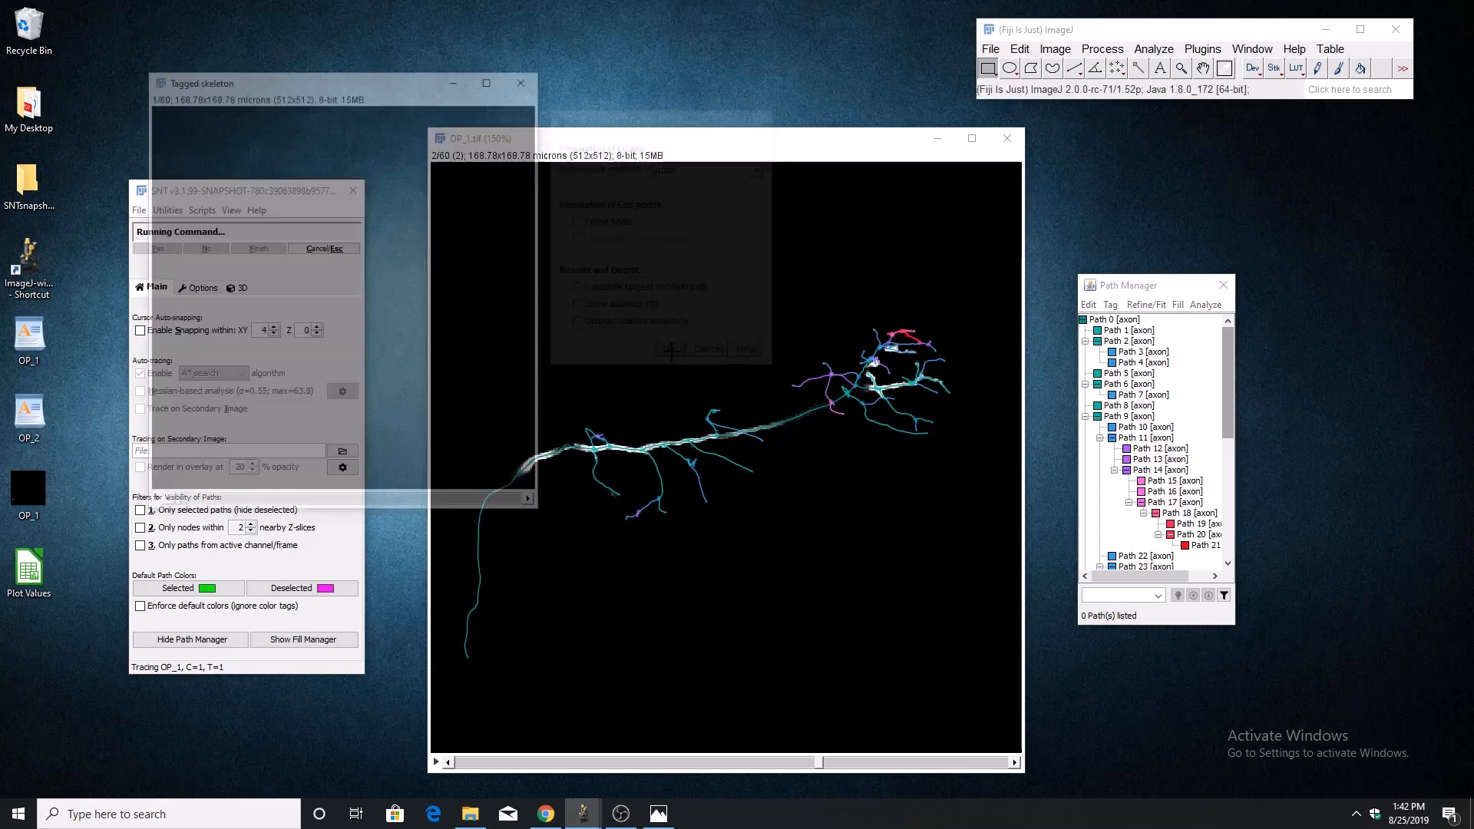
# Move the OP_1 Rendered Paths stack aside, look through its slices, and close it.
pyautogui.moveTo(217, 96); pyautogui.dragTo(680, 257)
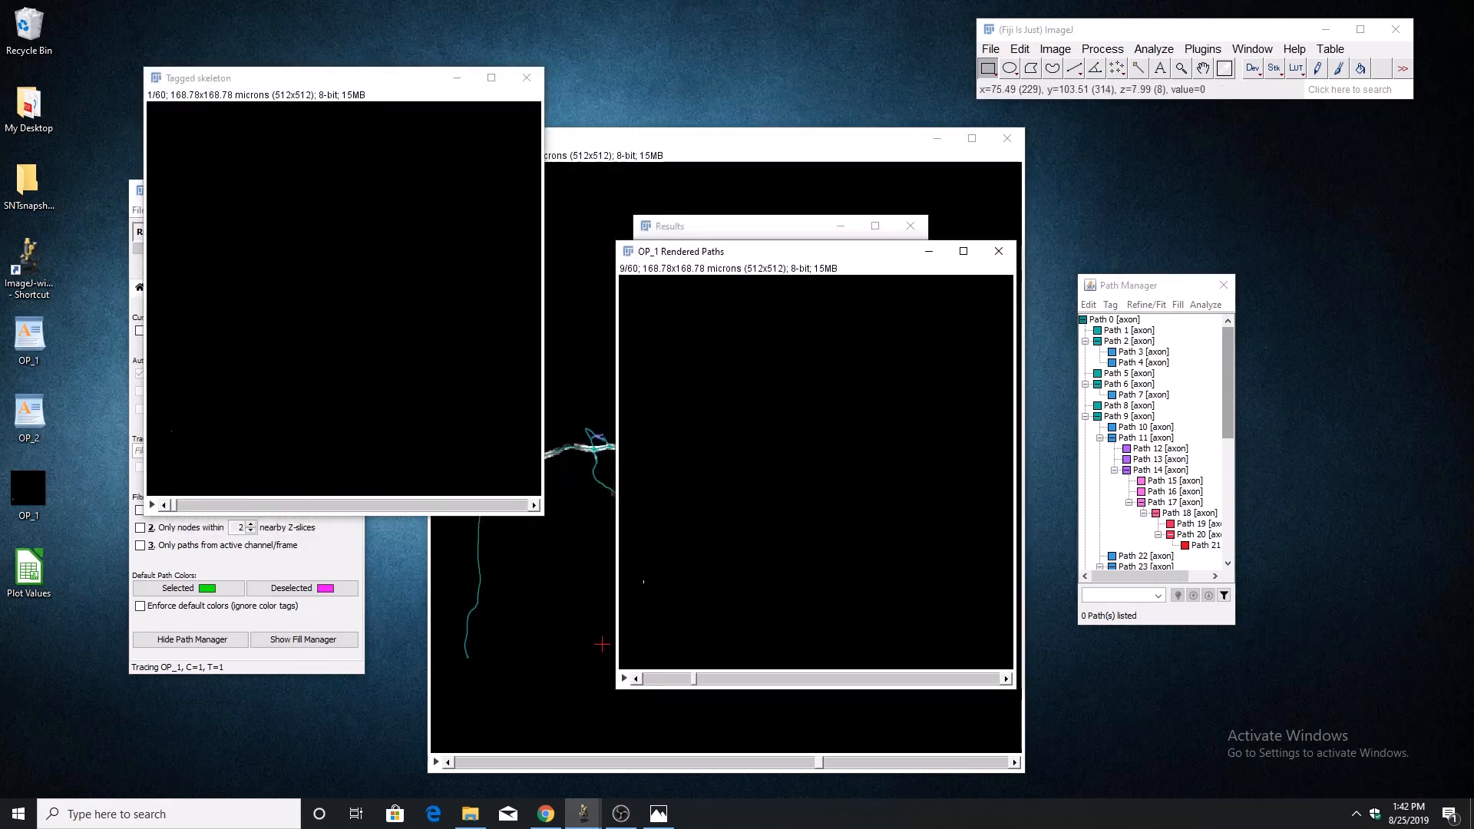
pyautogui.scroll(-17, 794, 516)
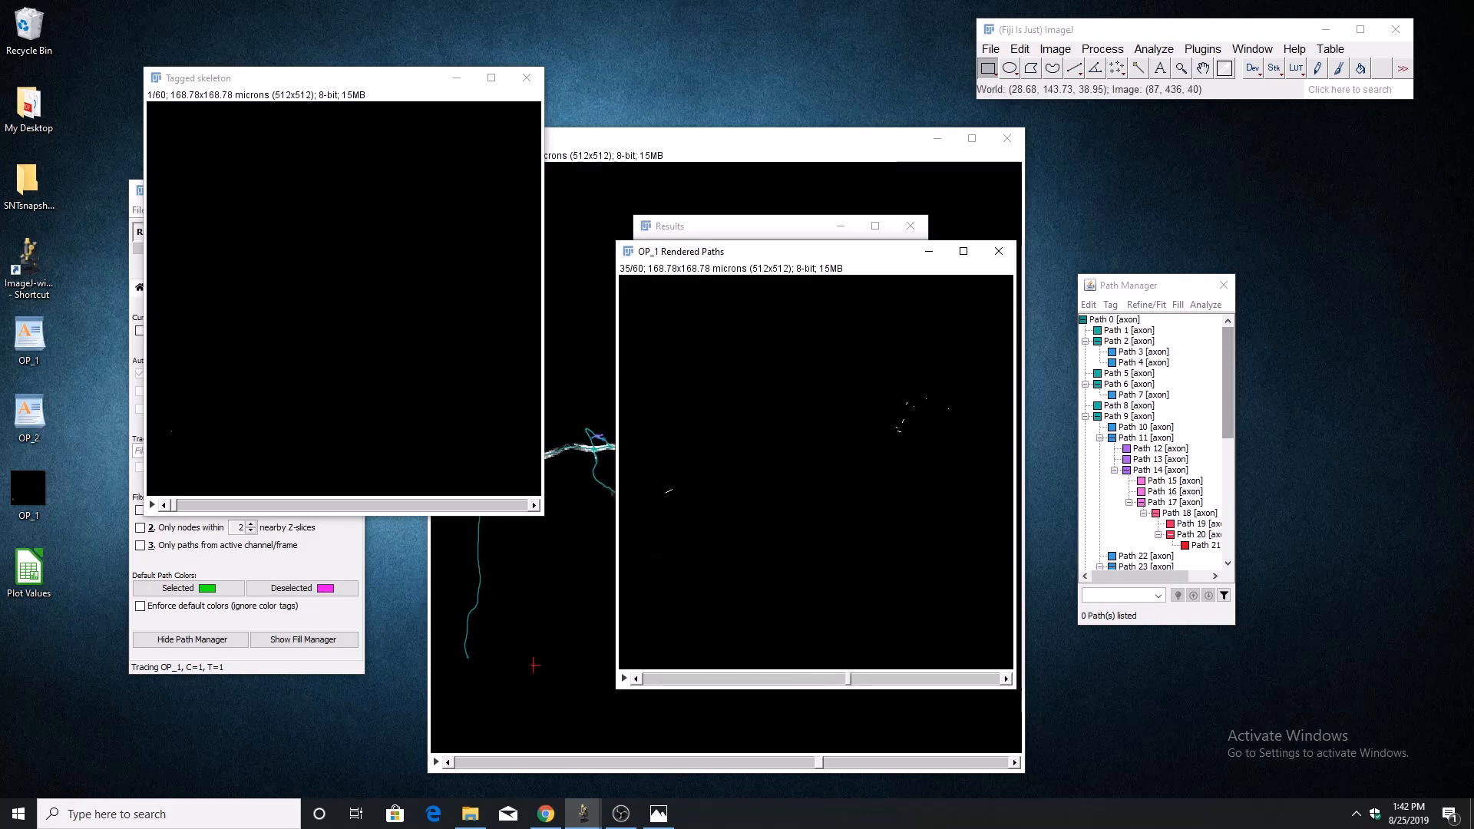
pyautogui.click(285, 639)
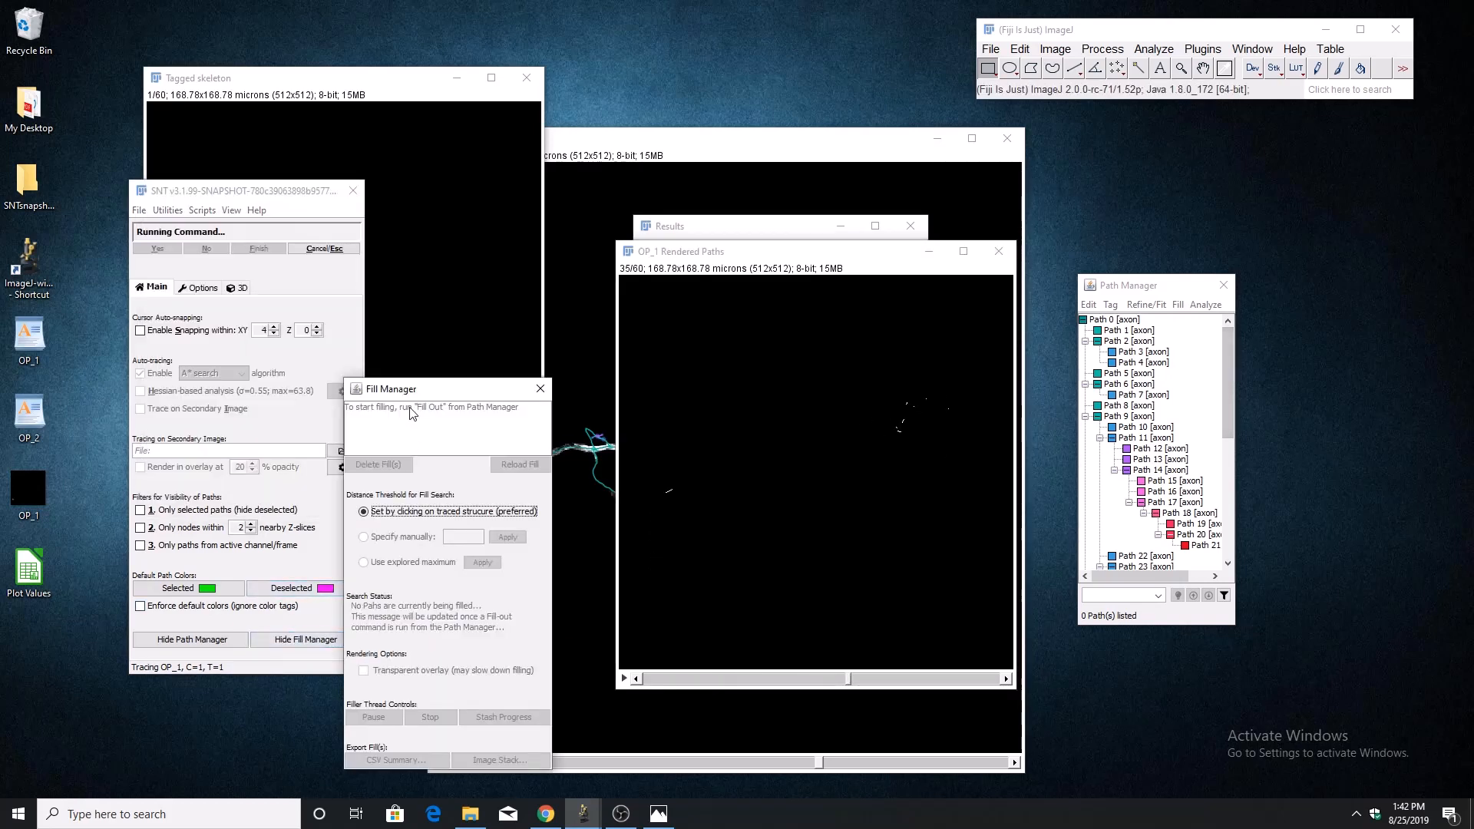
pyautogui.click(540, 388)
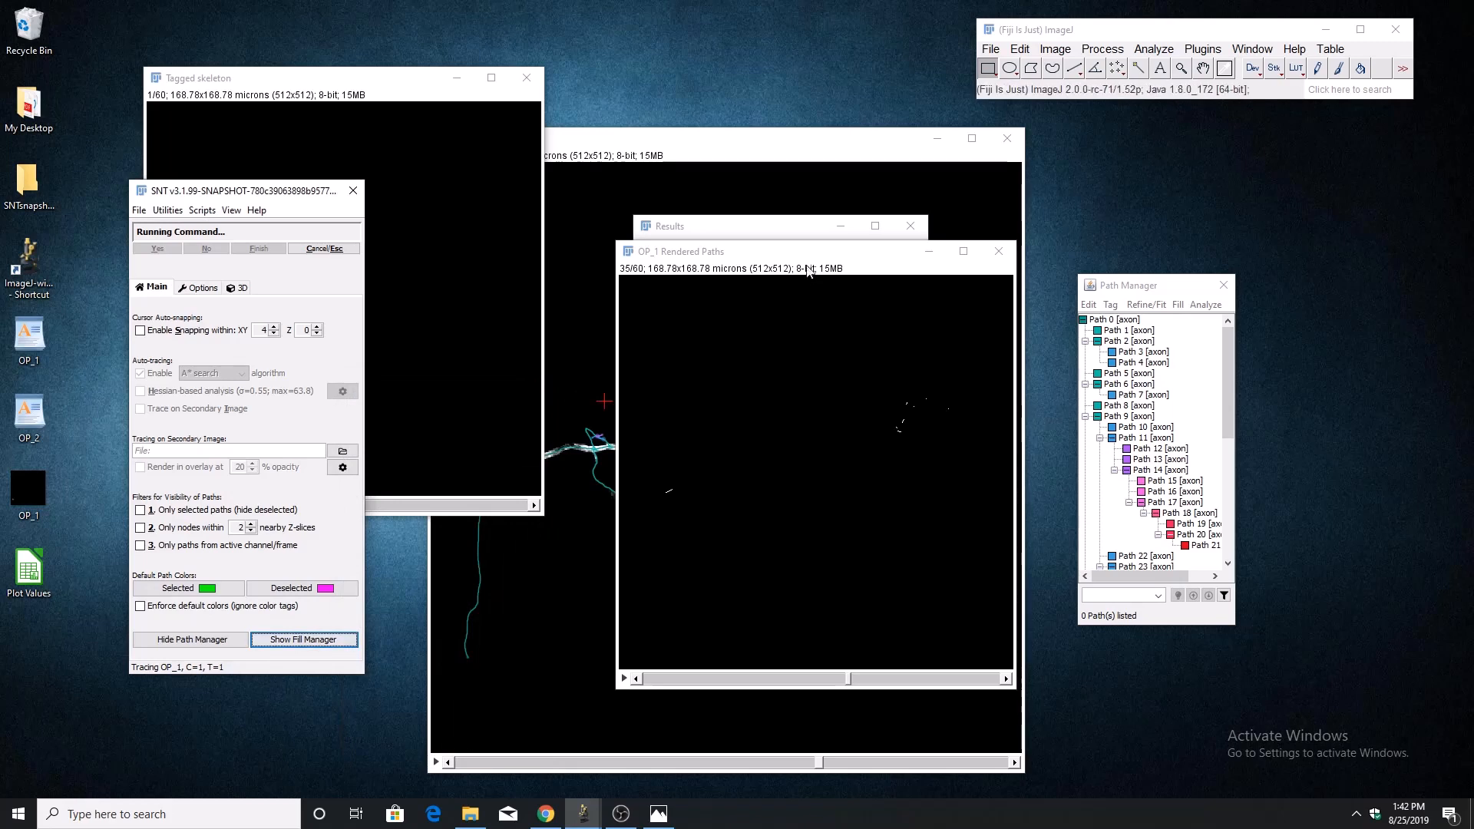
pyautogui.click(775, 359)
pyautogui.scroll(-8, 794, 439)
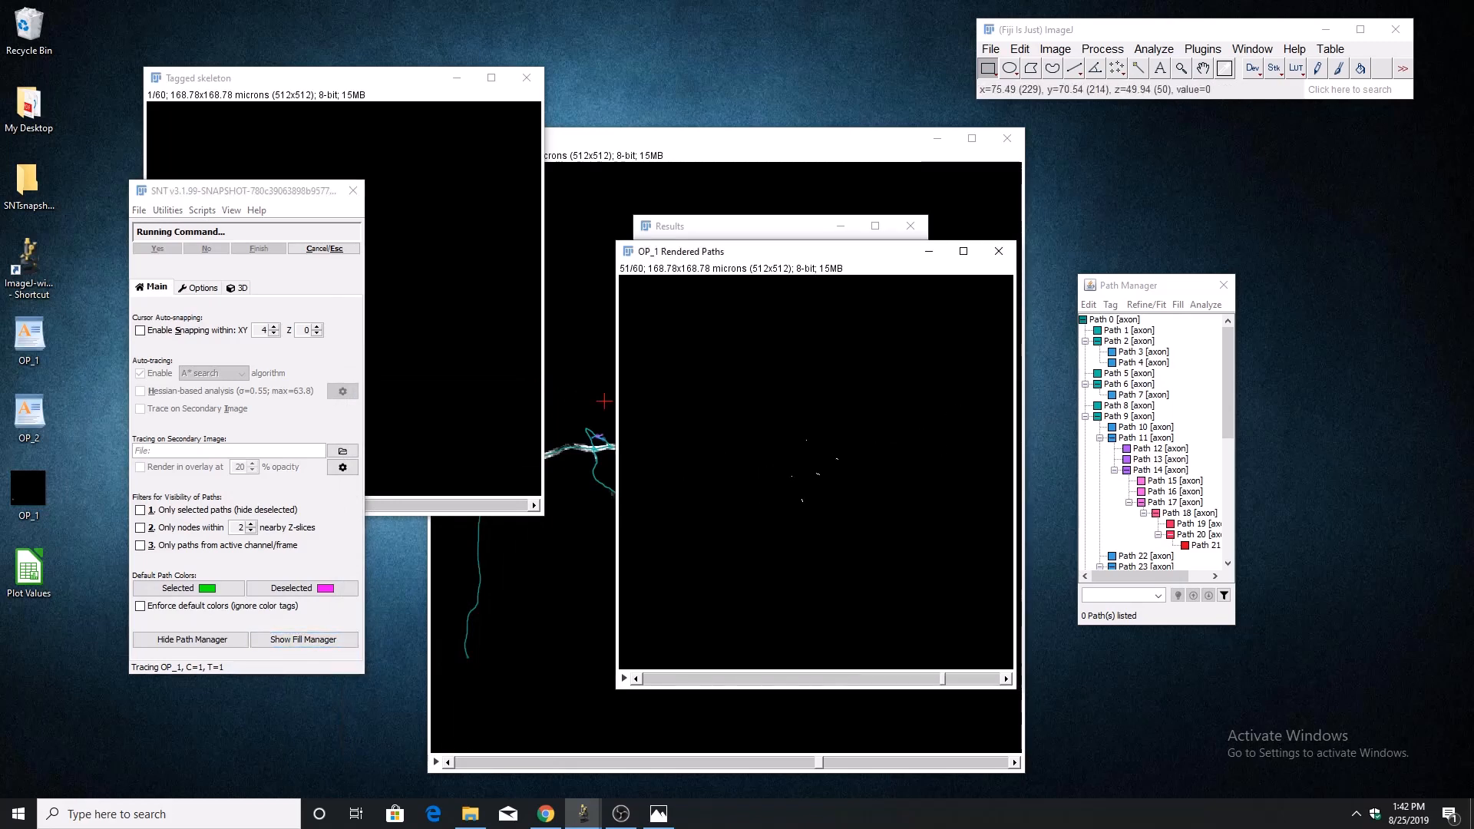
pyautogui.scroll(8, 816, 472)
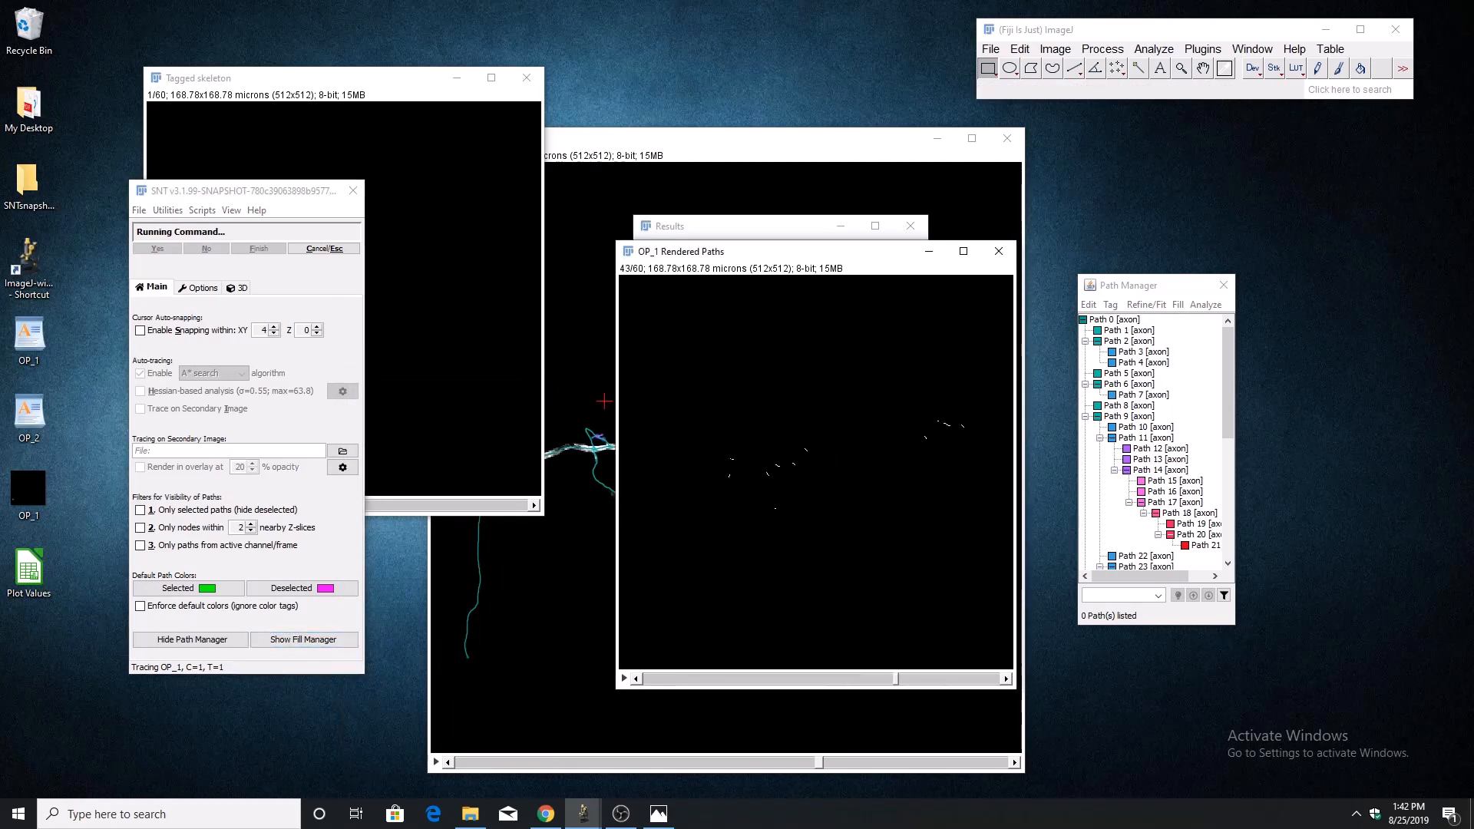
pyautogui.click(990, 48)
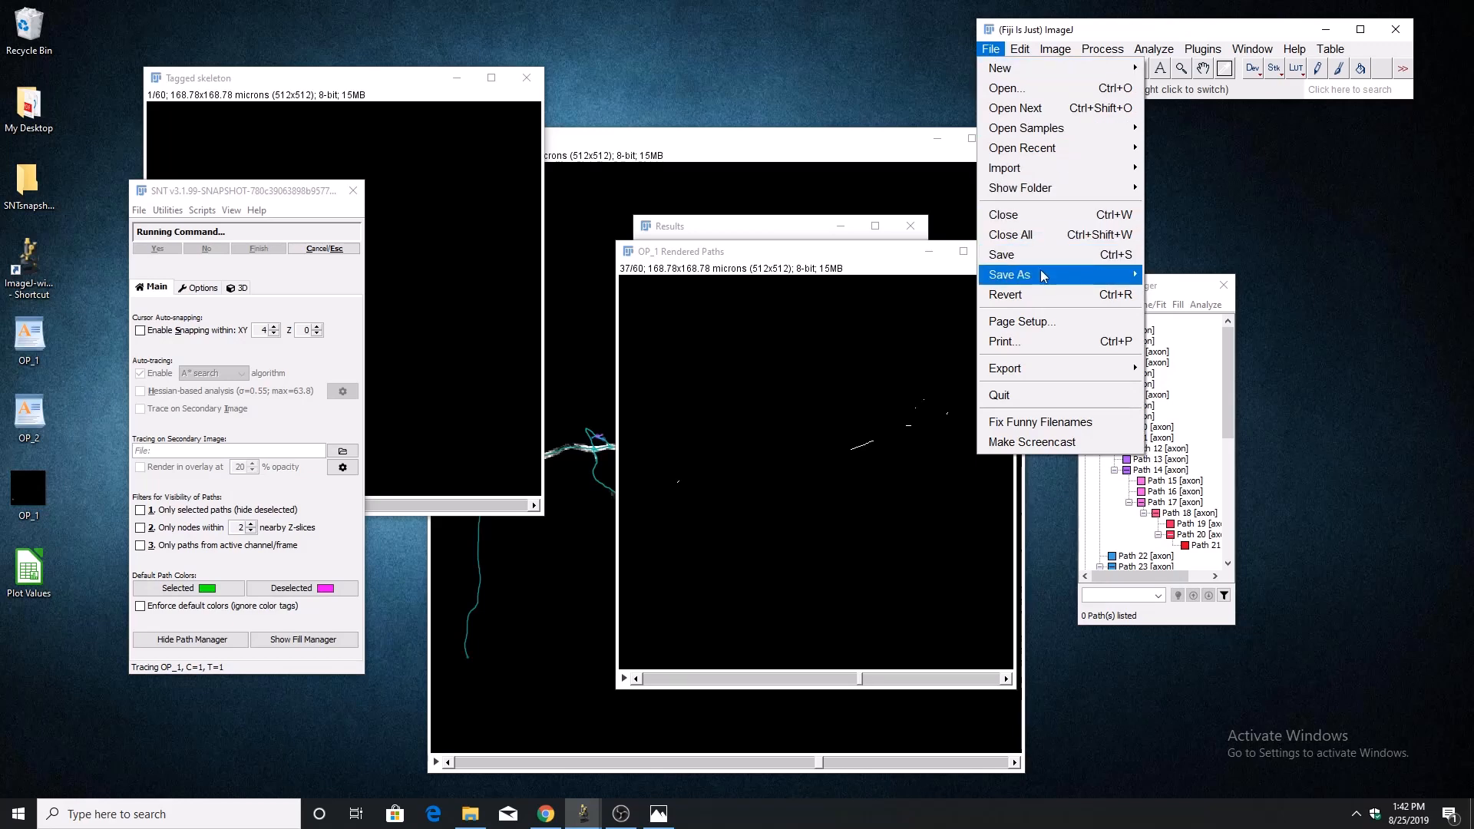
pyautogui.click(871, 261)
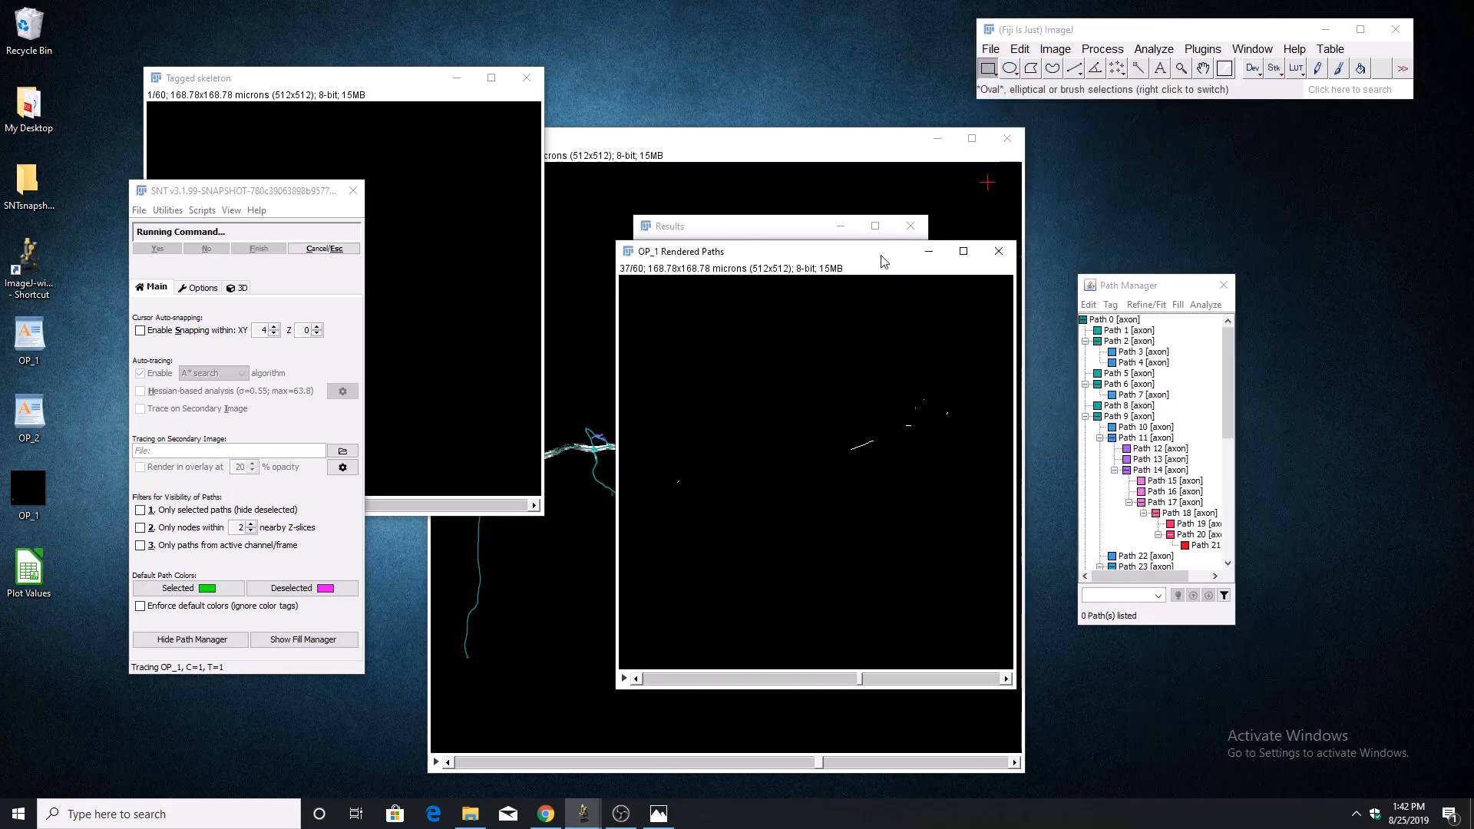
pyautogui.click(998, 251)
# Look through the slices of the Tagged skeleton stack and close it.
pyautogui.click(298, 74)
pyautogui.scroll(-20, 343, 299)
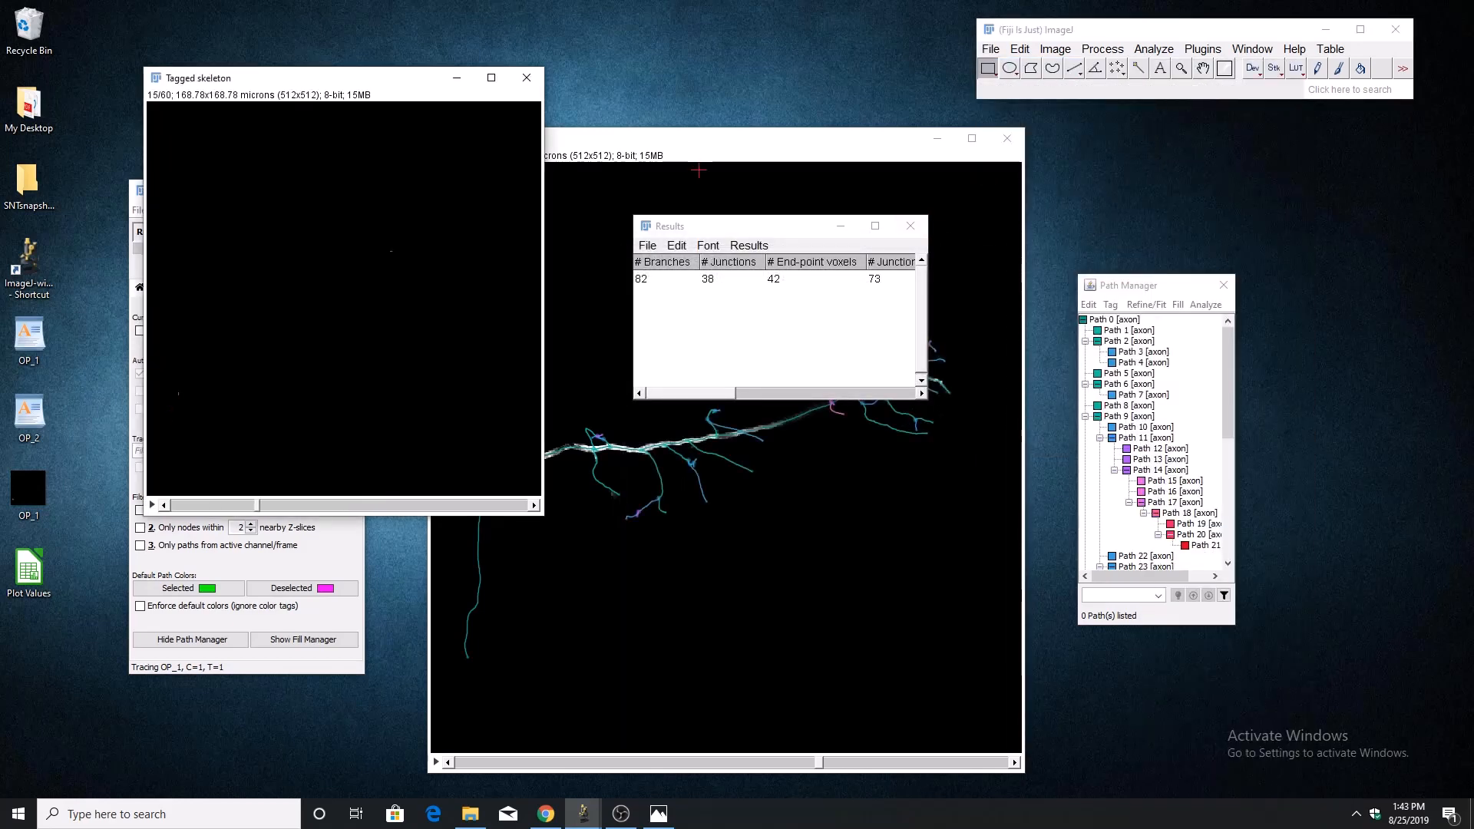
pyautogui.click(527, 78)
# Save the skeleton analysis table to the Desktop as Results.
pyautogui.click(711, 328)
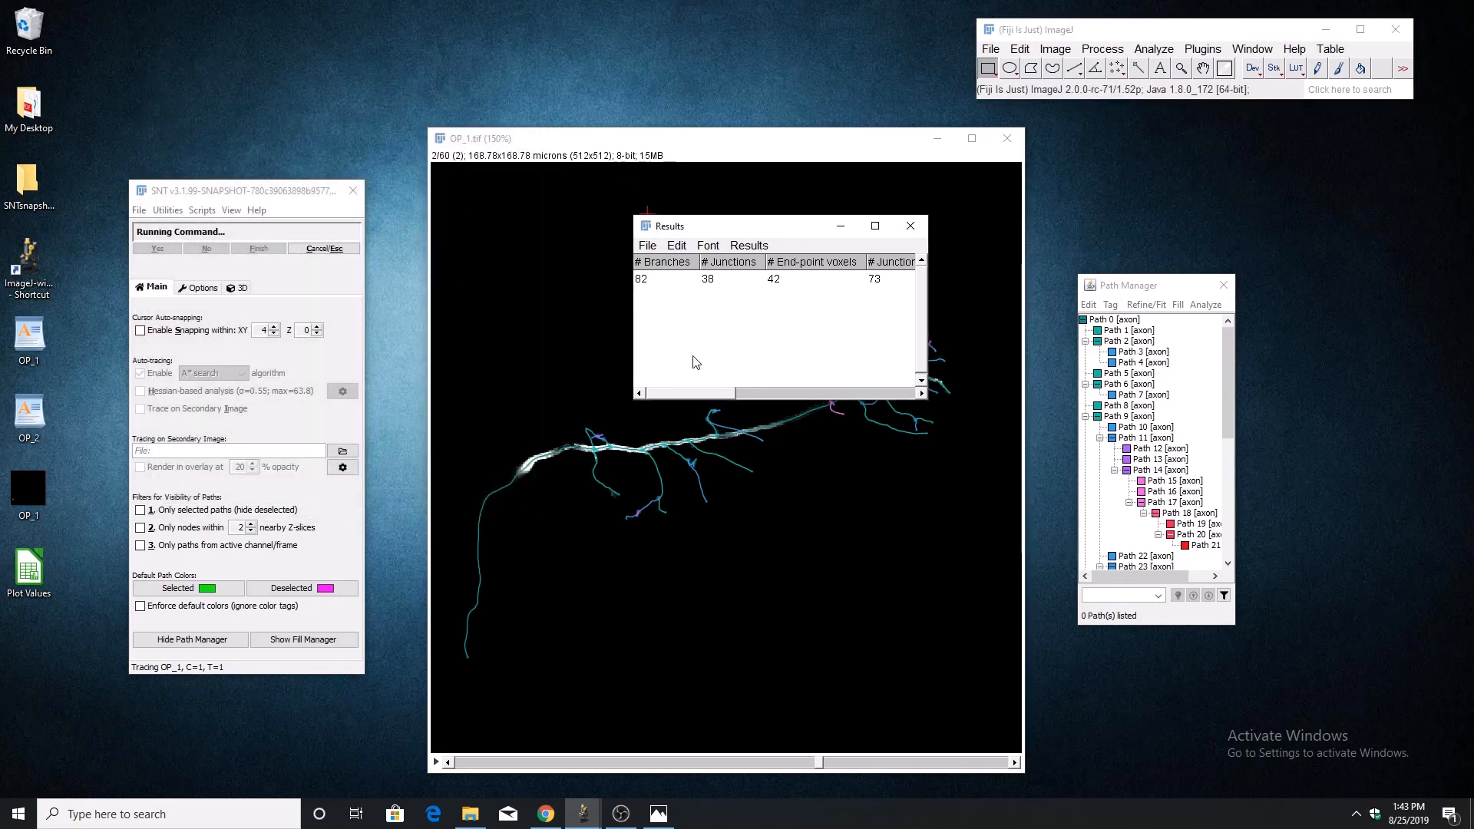
pyautogui.moveTo(679, 392)
pyautogui.mouseDown()
pyautogui.moveTo(891, 402)
pyautogui.moveTo(661, 387)
pyautogui.mouseUp()
pyautogui.click(647, 245)
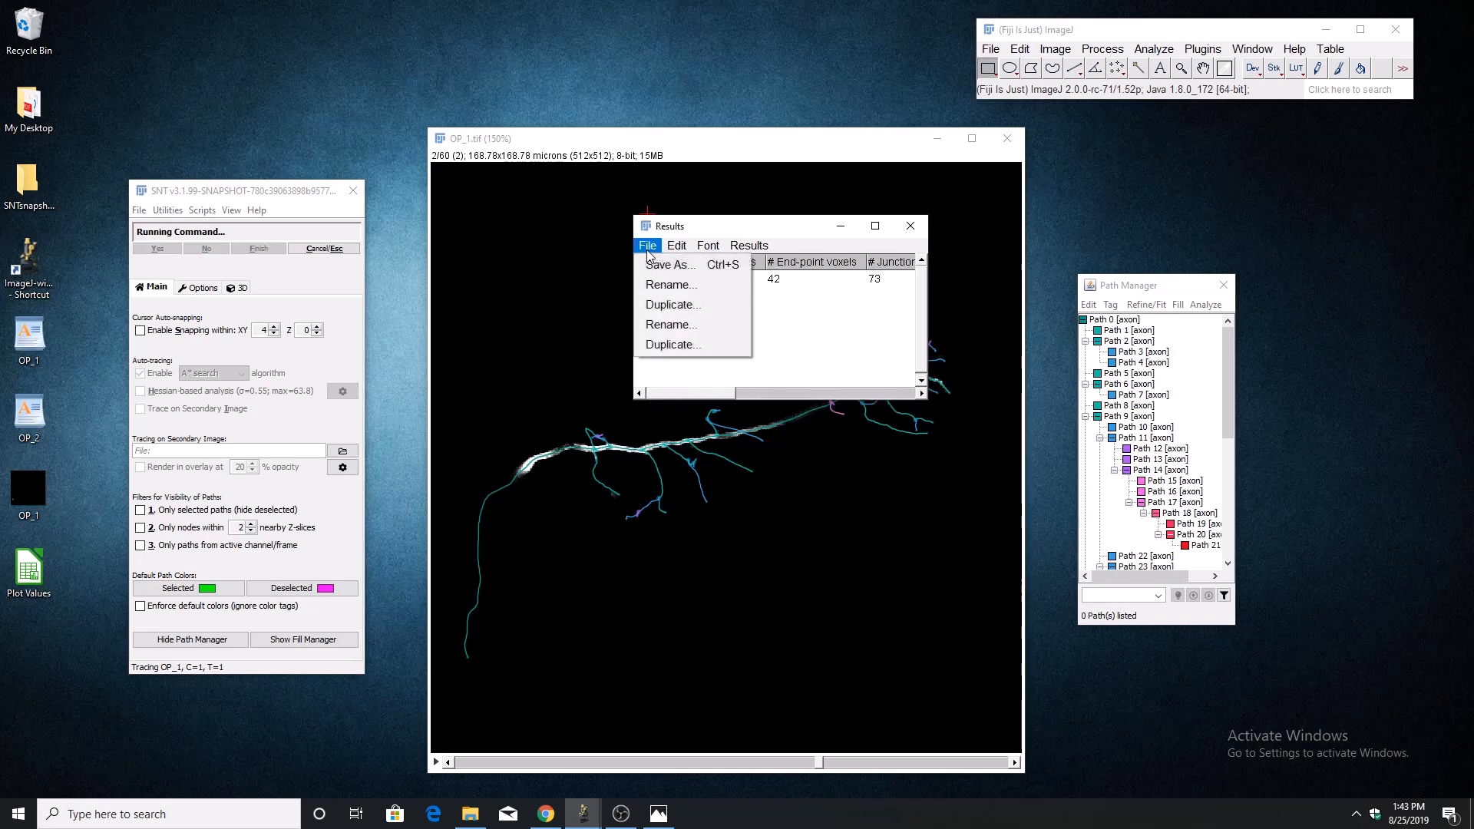
pyautogui.click(652, 264)
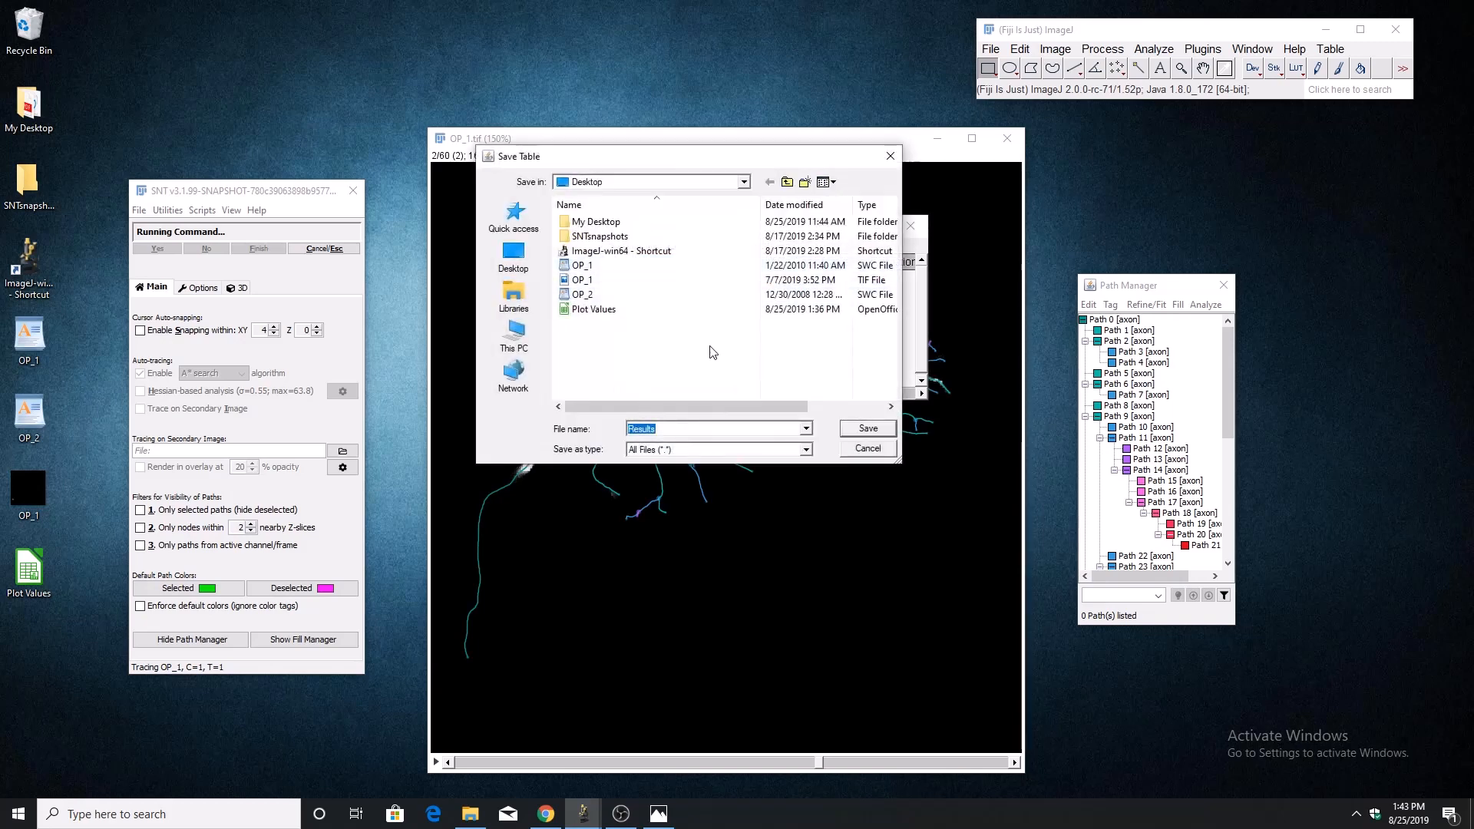
pyautogui.click(868, 427)
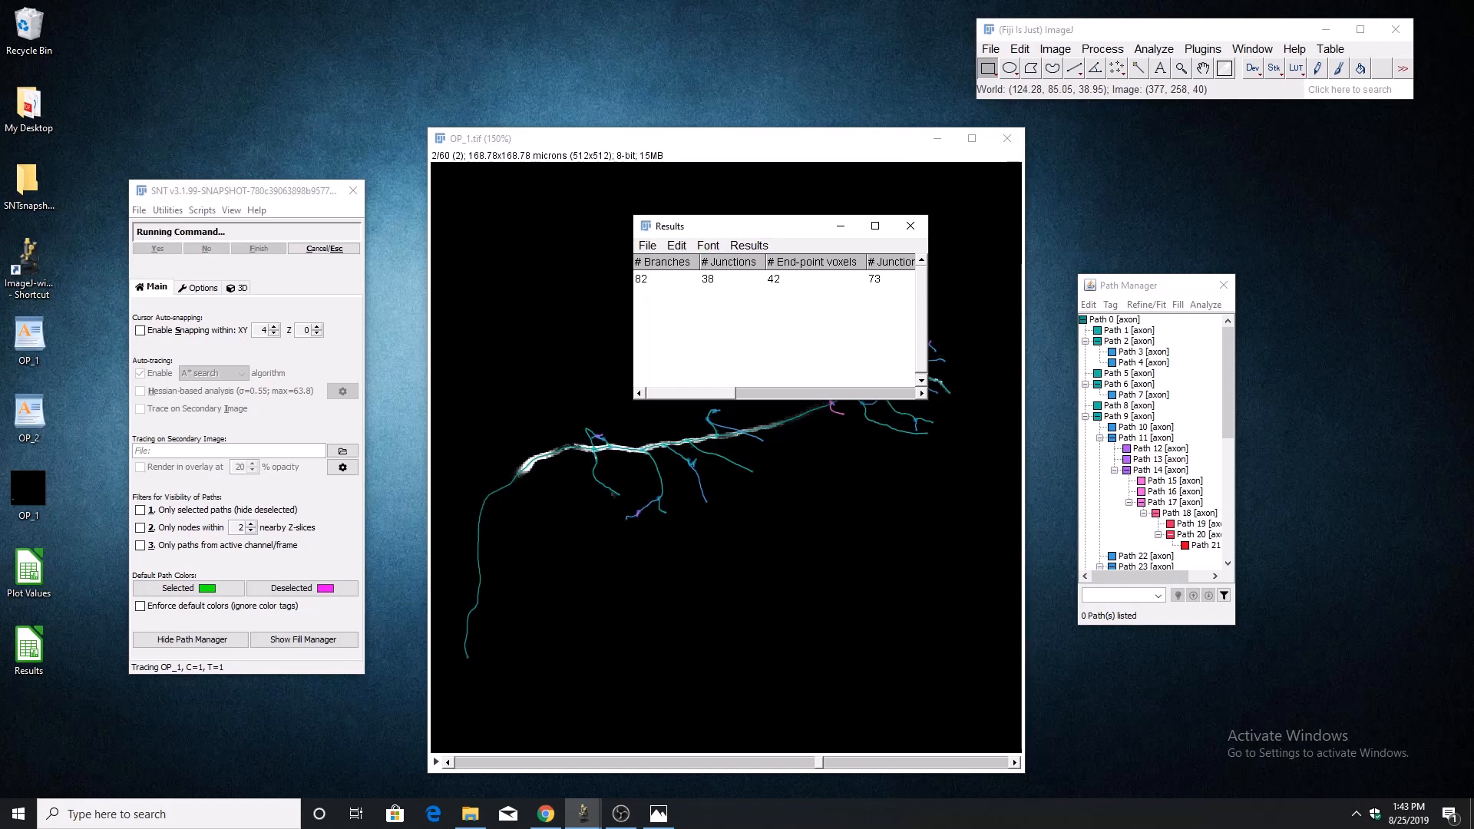